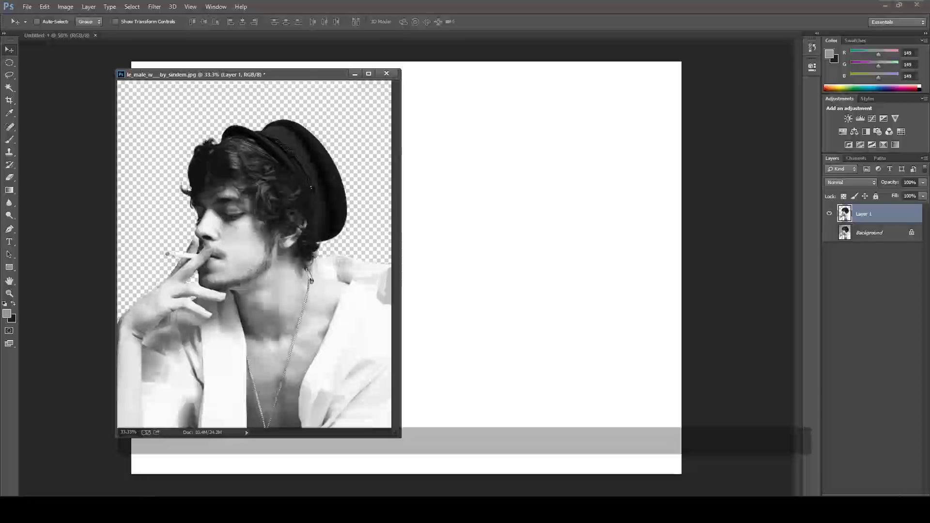
# Drag the cut-out portrait into Untitled-1 and close the original portrait document.
pyautogui.moveTo(291, 74); pyautogui.dragTo(315, 123)
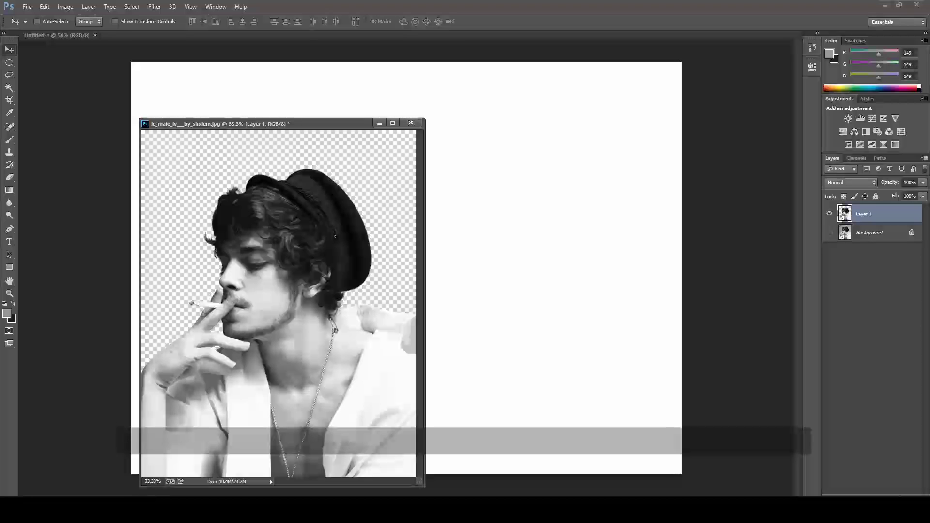
pyautogui.moveTo(291, 291)
pyautogui.mouseDown()
pyautogui.moveTo(487, 187)
pyautogui.moveTo(402, 244)
pyautogui.mouseUp()
pyautogui.click(411, 123)
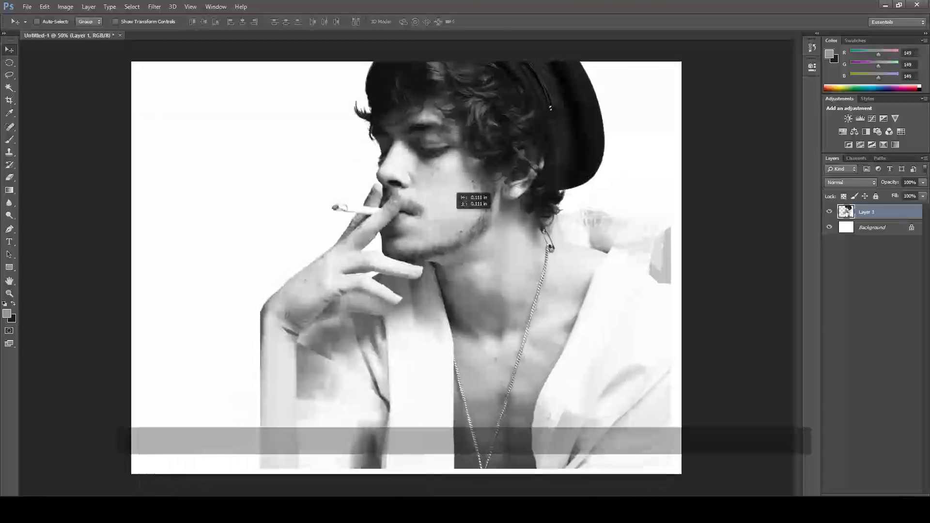
pyautogui.hotkey('ctrl', '-')
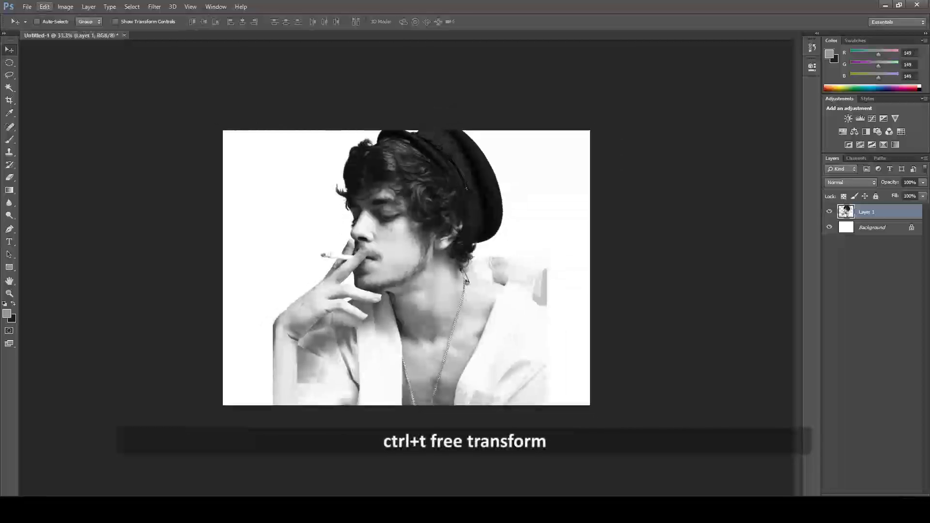
# Scale the portrait layer to about 51% and centre it on the canvas.
pyautogui.click(44, 7)
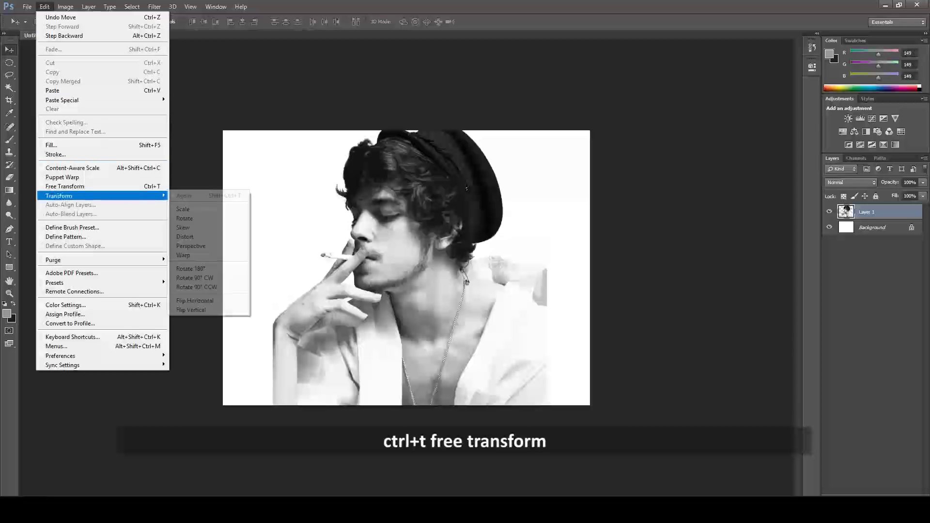
pyautogui.hotkey('ctrl', 't')
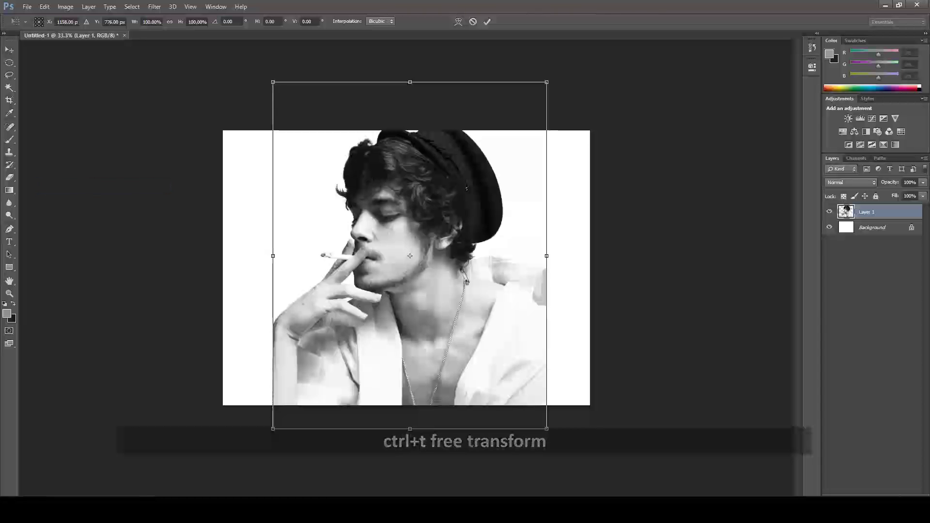
pyautogui.moveTo(546, 82); pyautogui.dragTo(480, 166)
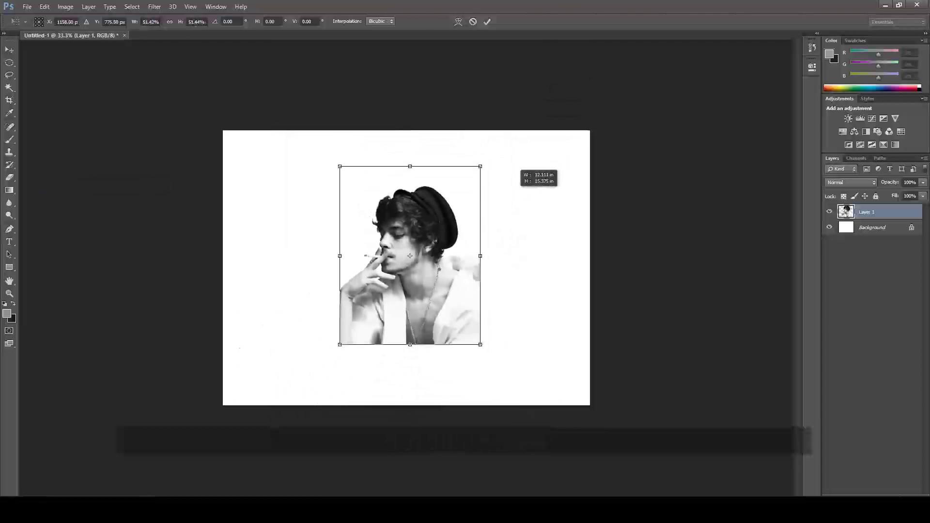
pyautogui.moveTo(450, 251); pyautogui.dragTo(402, 255)
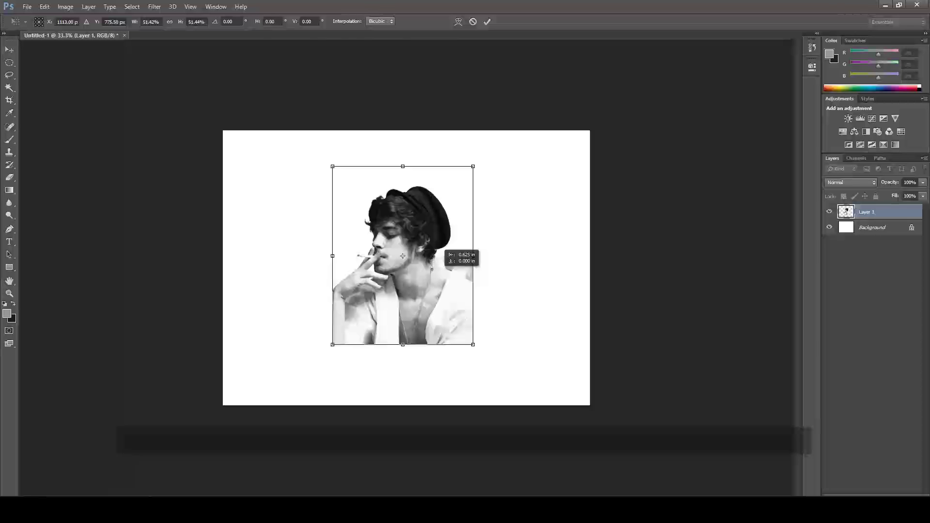
pyautogui.press('Return')
pyautogui.hotkey('ctrl', '+')
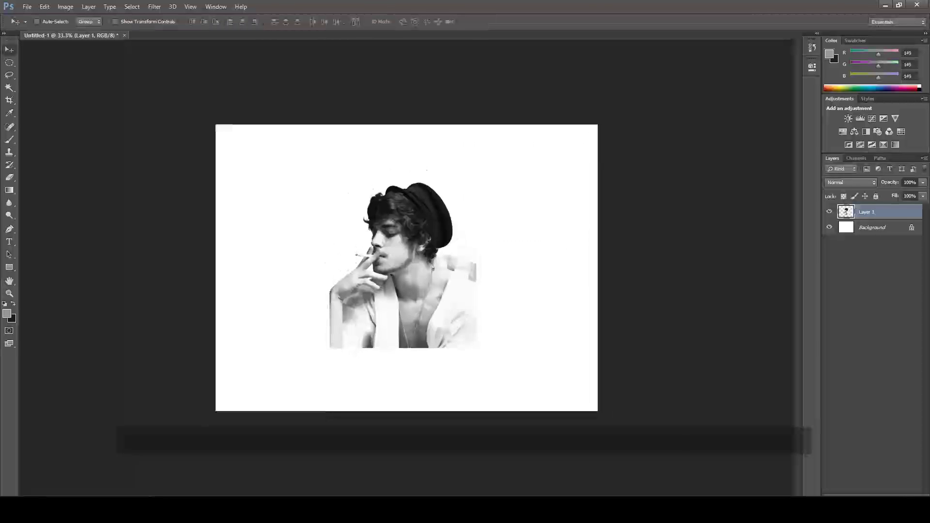
# Import the city skyline photo and move it above the portrait layer.
pyautogui.hotkey('alt', '[')
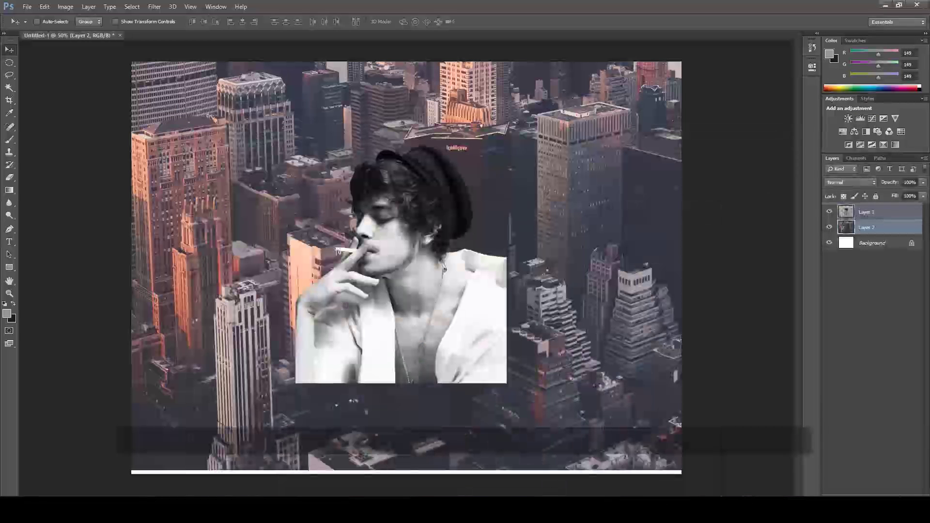
pyautogui.hotkey('ctrl', ']')
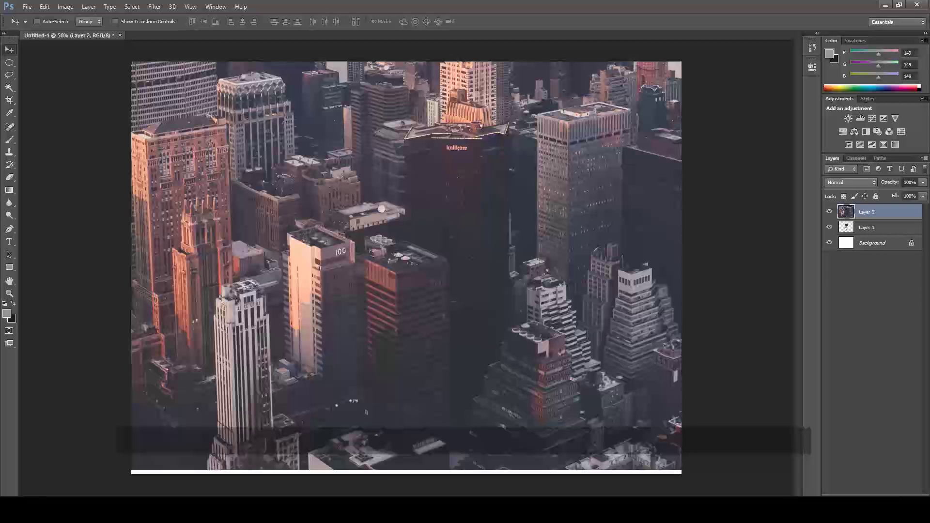
pyautogui.moveTo(471, 257); pyautogui.dragTo(464, 283)
# Shrink the city image to about 21% and position it over the portrait.
pyautogui.click(44, 7)
pyautogui.click(53, 185)
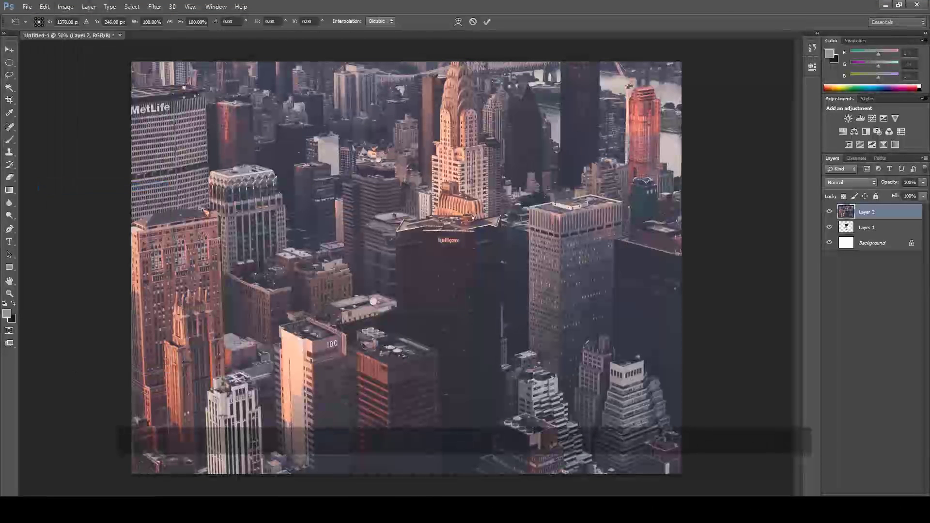
pyautogui.hotkey('ctrl', '-')
pyautogui.hotkey('ctrl', '-')
pyautogui.hotkey('ctrl', '-')
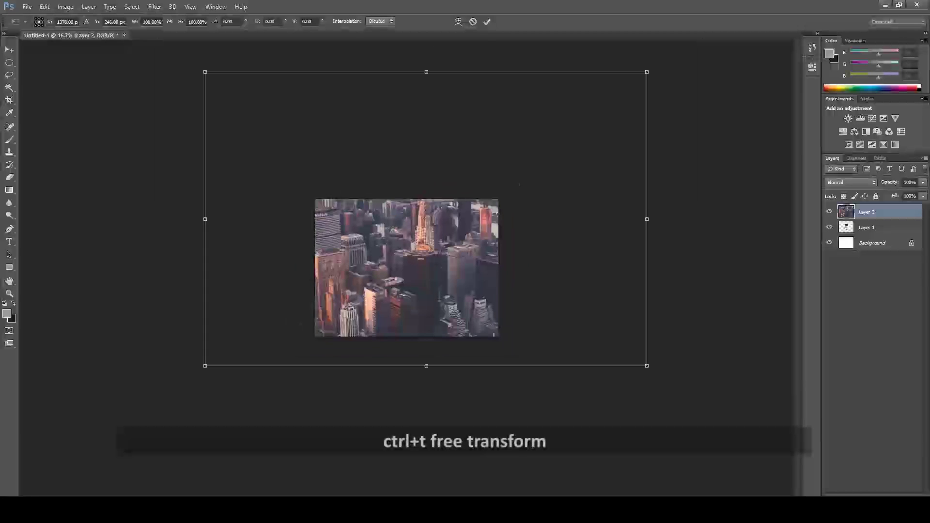
pyautogui.moveTo(205, 72); pyautogui.dragTo(379, 189)
pyautogui.moveTo(450, 201)
pyautogui.mouseDown()
pyautogui.moveTo(441, 244)
pyautogui.moveTo(420, 242)
pyautogui.mouseUp()
pyautogui.hotkey('ctrl', '+')
pyautogui.hotkey('ctrl', '+')
pyautogui.hotkey('ctrl', '+')
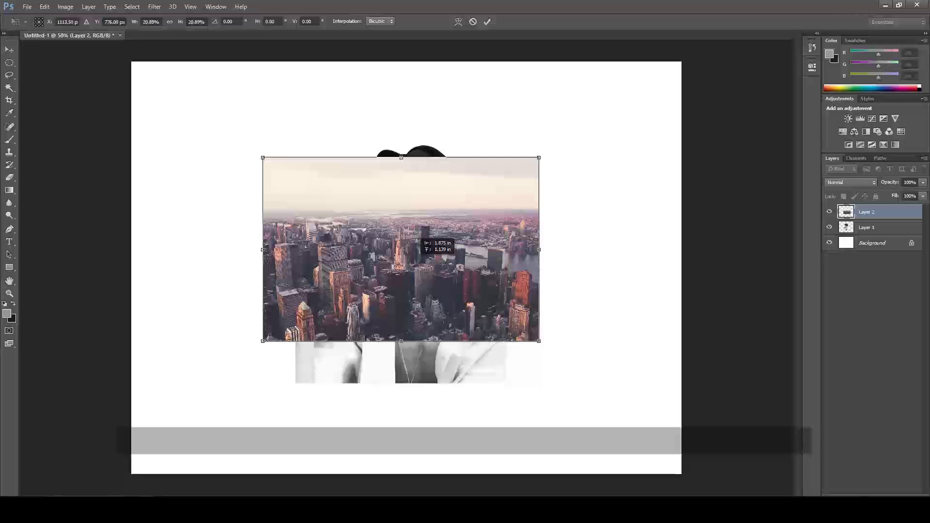
pyautogui.press('Return')
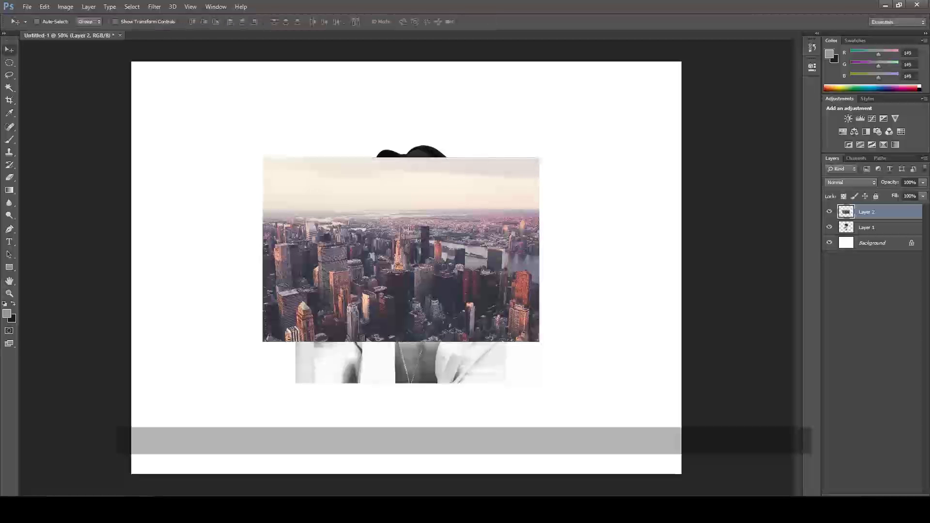
# Clip the city layer to the portrait's shape and nudge it upward.
pyautogui.rightClick(867, 212)
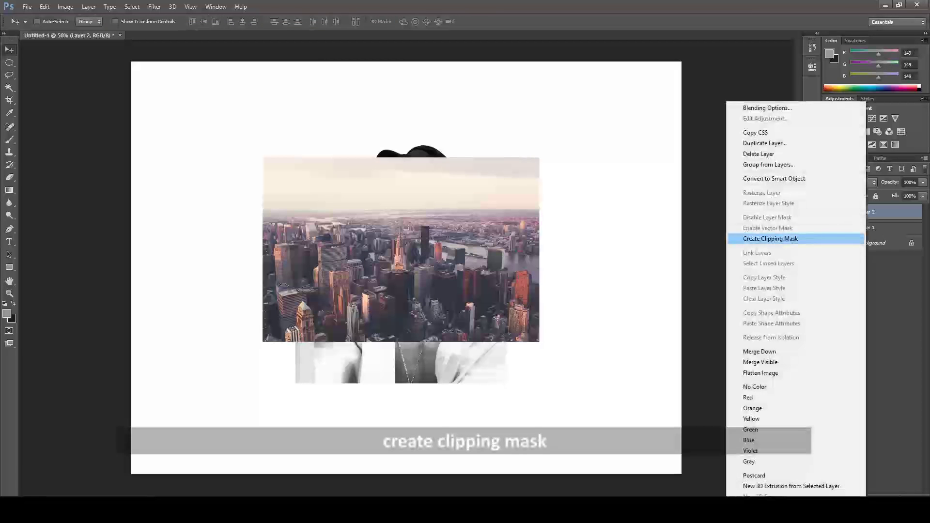
pyautogui.click(784, 239)
pyautogui.moveTo(425, 239); pyautogui.dragTo(425, 224)
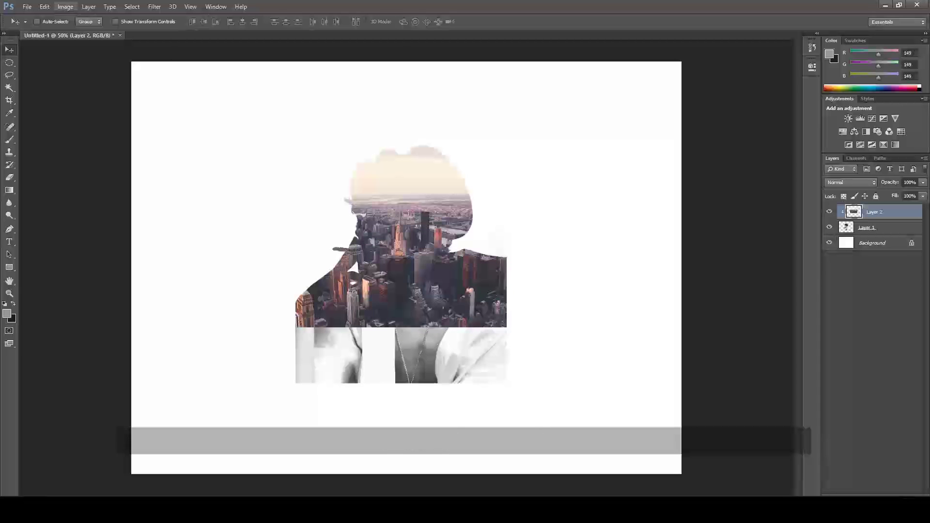
# Enlarge the clipped city to about 143% and shift it to fill the figure.
pyautogui.click(44, 7)
pyautogui.click(68, 186)
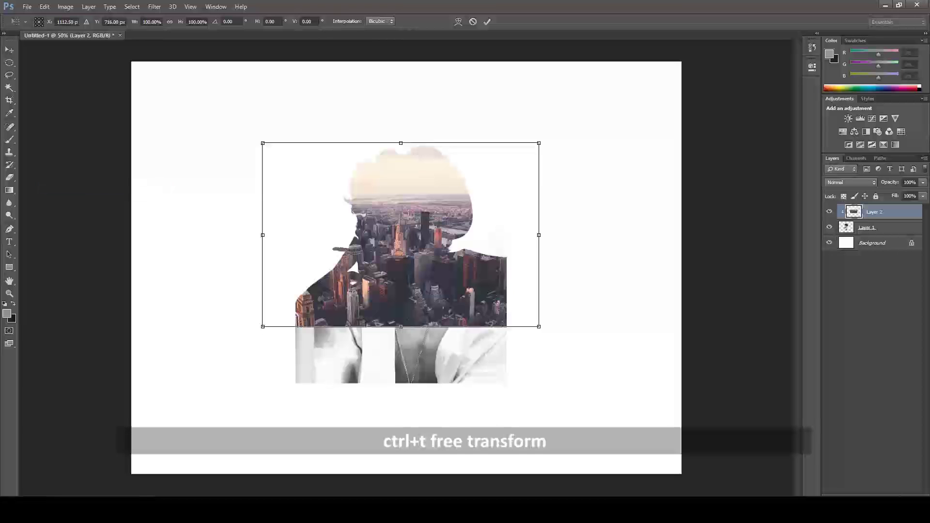
pyautogui.moveTo(538, 326); pyautogui.dragTo(598, 364)
pyautogui.moveTo(429, 269); pyautogui.dragTo(445, 311)
pyautogui.press('Return')
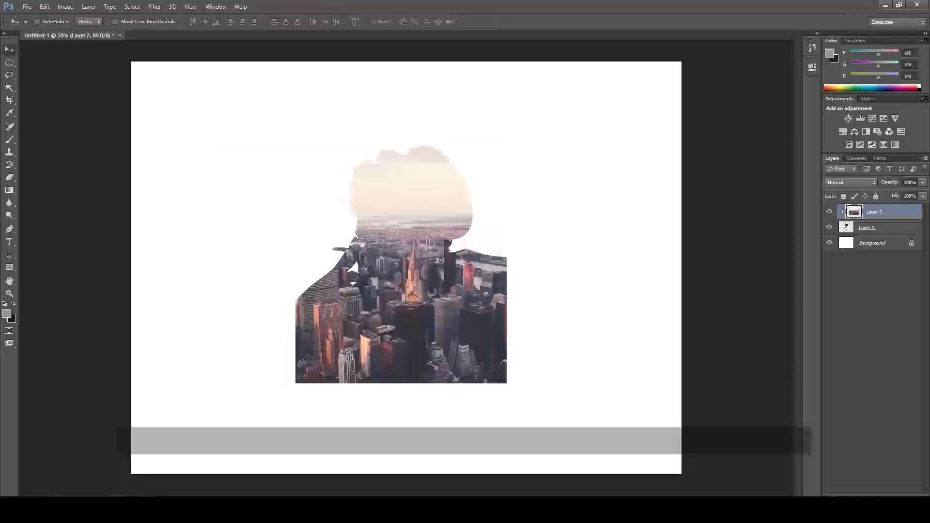
pyautogui.click(867, 227)
# Duplicate the portrait as Layer 1 copy and move it above the city layer.
pyautogui.rightClick(870, 227)
pyautogui.click(768, 143)
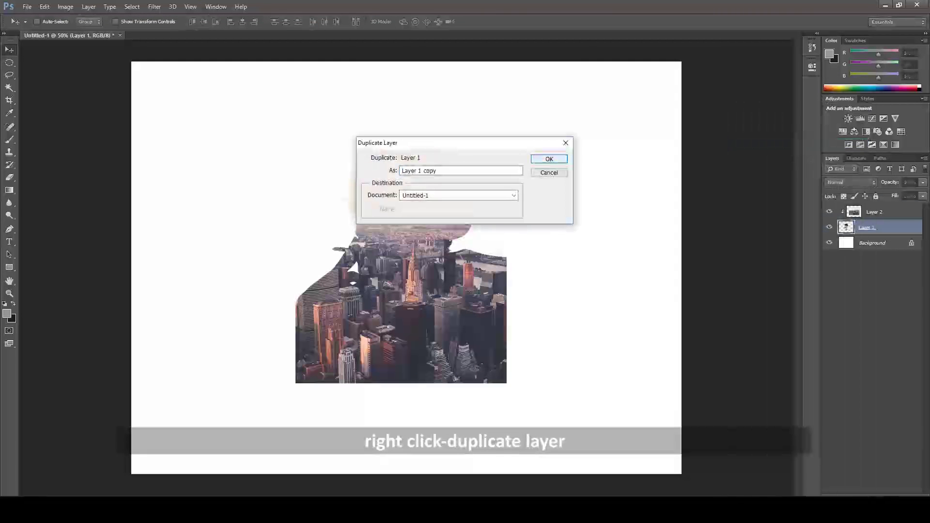
pyautogui.press('Return')
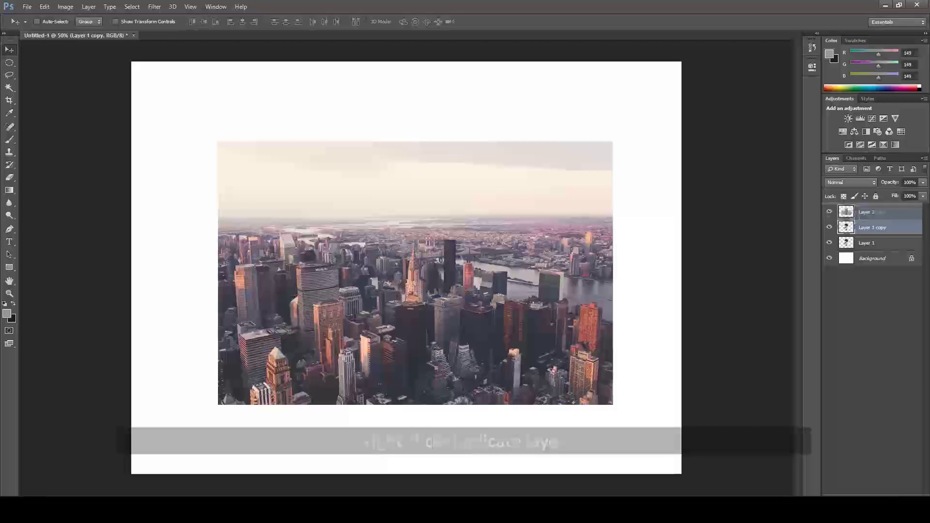
pyautogui.moveTo(871, 227); pyautogui.dragTo(871, 206)
# Re-clip the city layer to the portrait and set Layer 1 copy to Screen blending.
pyautogui.click(867, 227)
pyautogui.rightClick(869, 227)
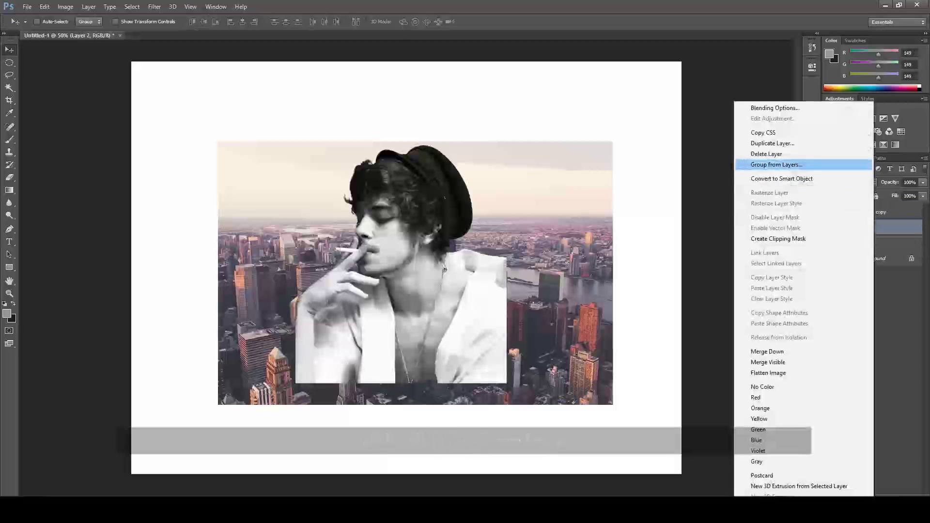
pyautogui.click(777, 239)
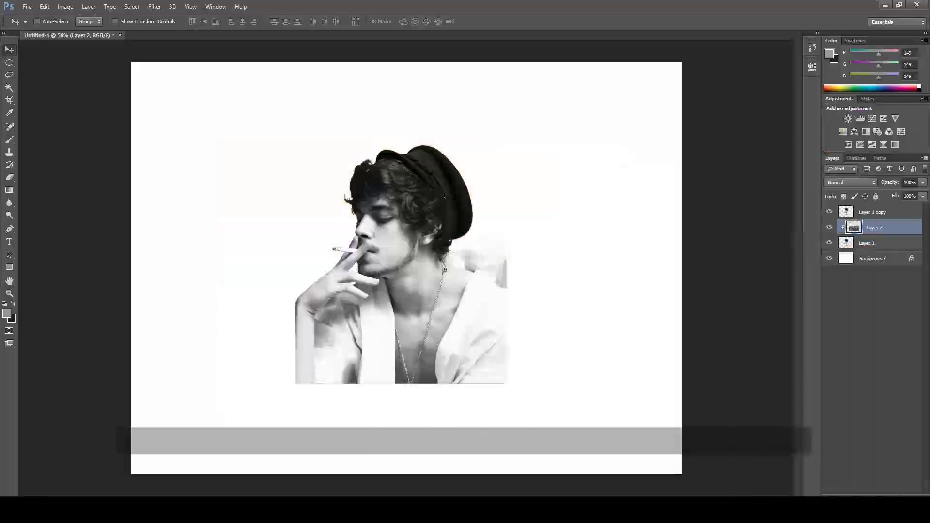
pyautogui.click(871, 212)
pyautogui.click(849, 182)
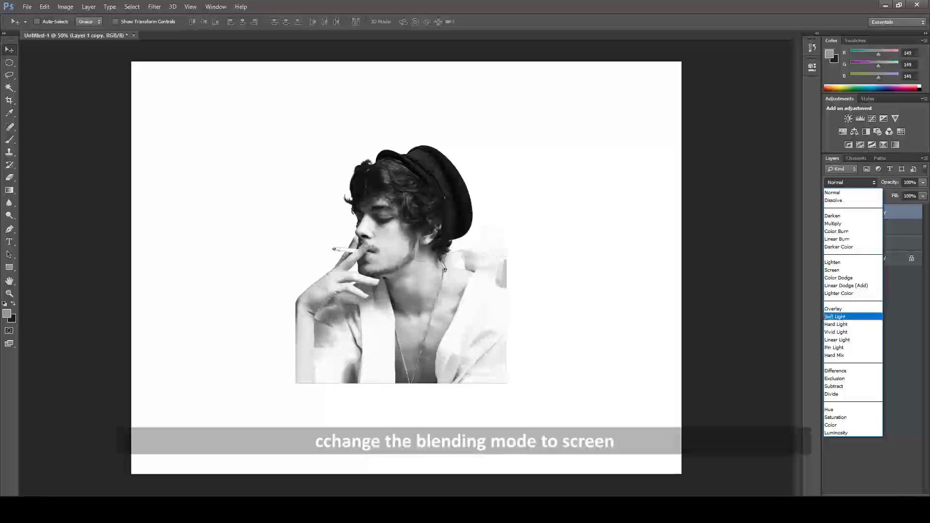
pyautogui.click(843, 270)
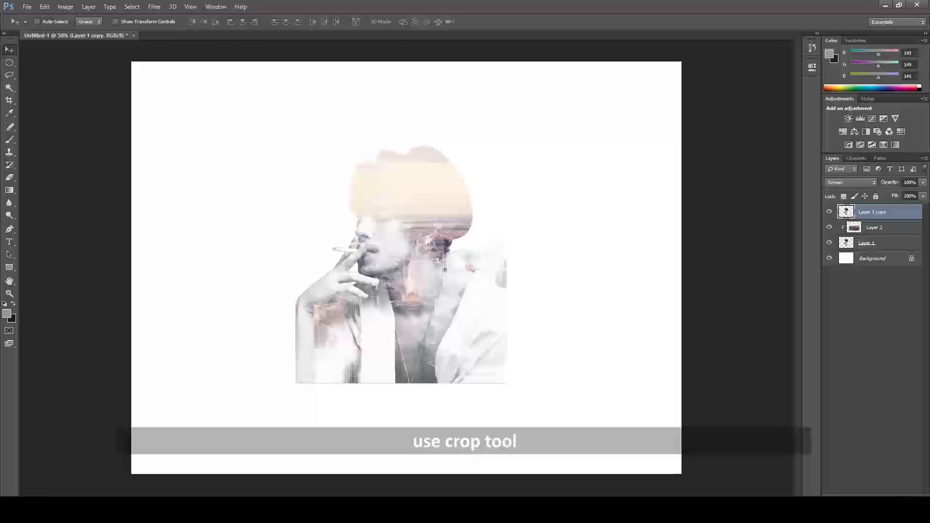
# Crop the canvas narrower from the left and duplicate the portrait copy as Layer 1 copy 2.
pyautogui.press('c')
pyautogui.moveTo(133, 267); pyautogui.dragTo(214, 268)
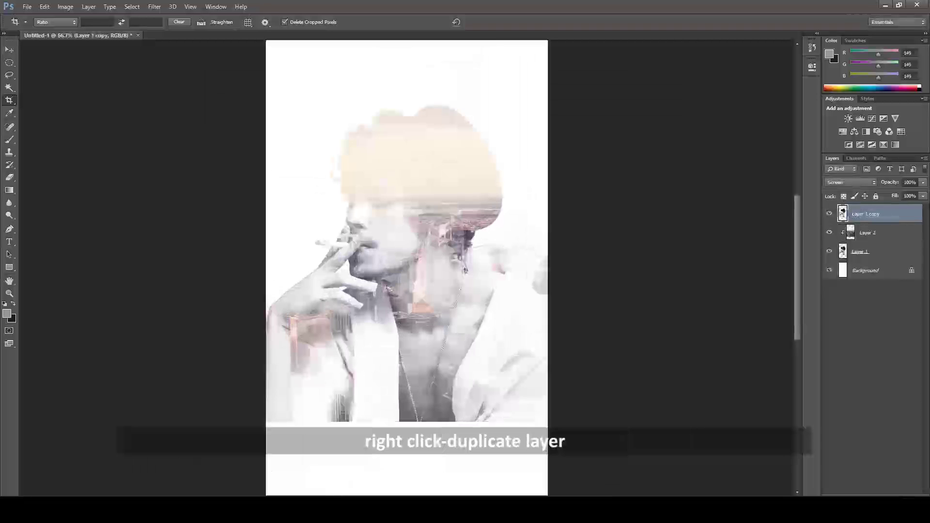
pyautogui.rightClick(883, 213)
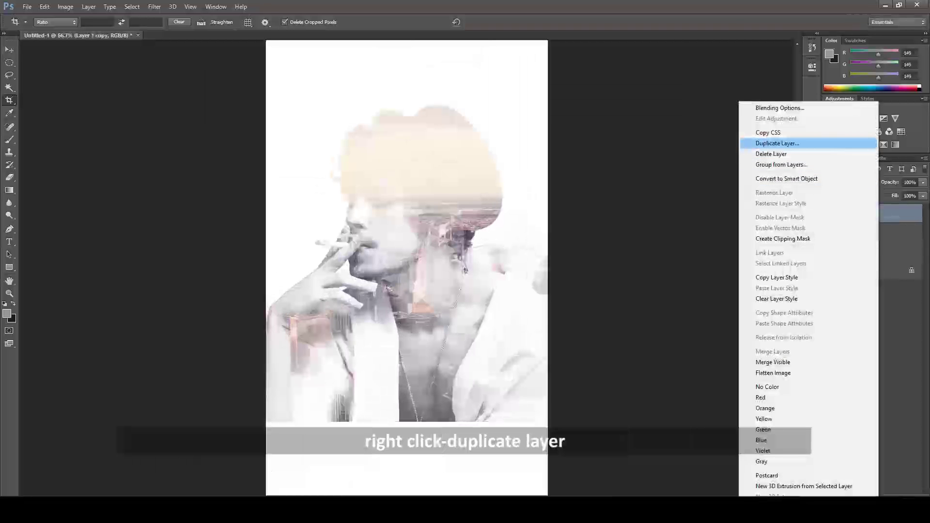
pyautogui.click(798, 141)
pyautogui.press('Return')
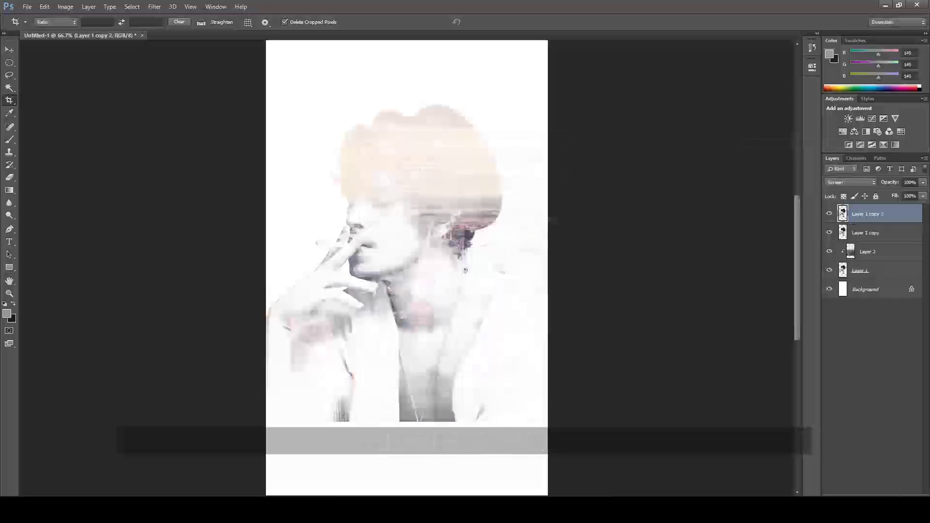
# Set Layer 1 copy 2 to Normal blending and dismiss the crop preview.
pyautogui.click(850, 183)
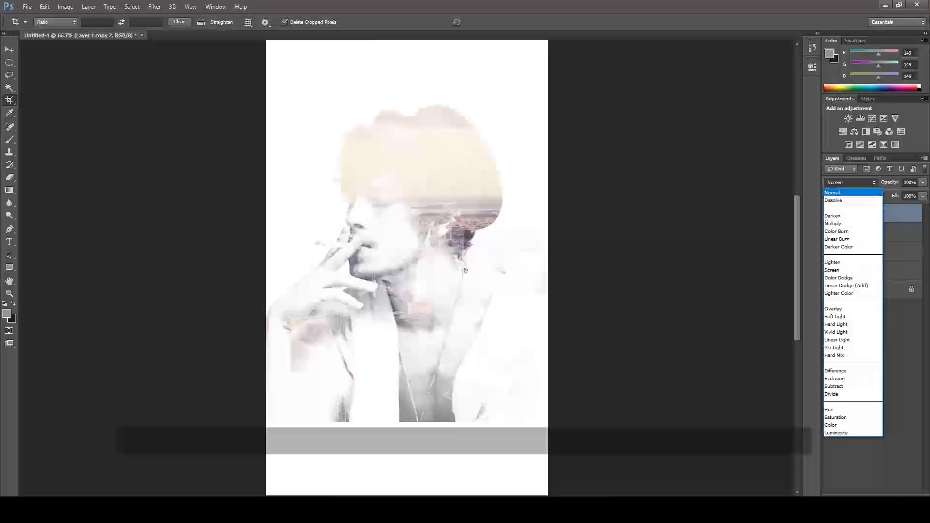
pyautogui.click(832, 192)
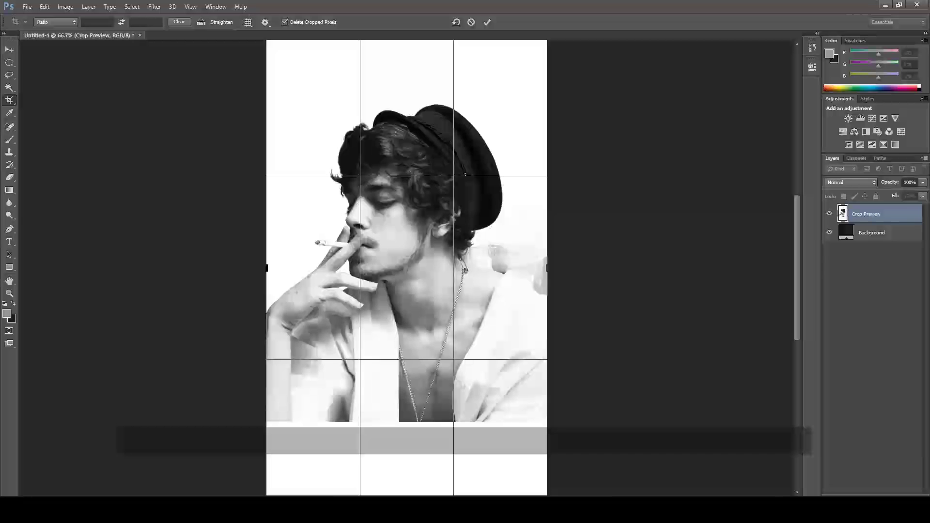
pyautogui.press('Escape')
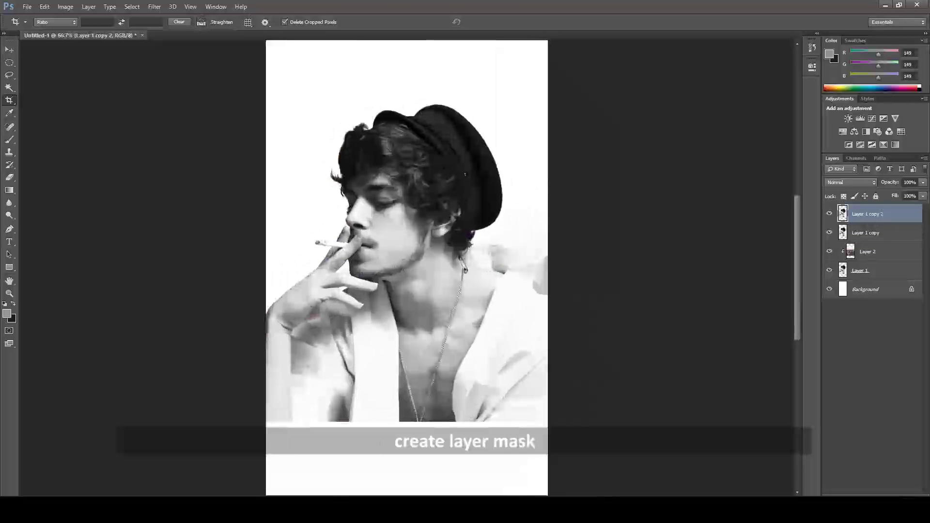
# Add a layer mask to Layer 1 copy 2 and set the brush colour to black.
pyautogui.press('v')
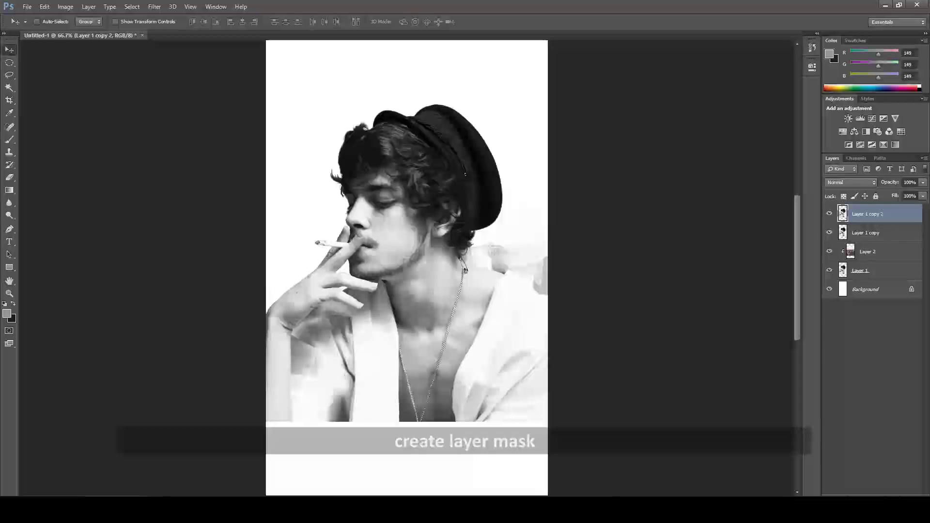
pyautogui.click(867, 501)
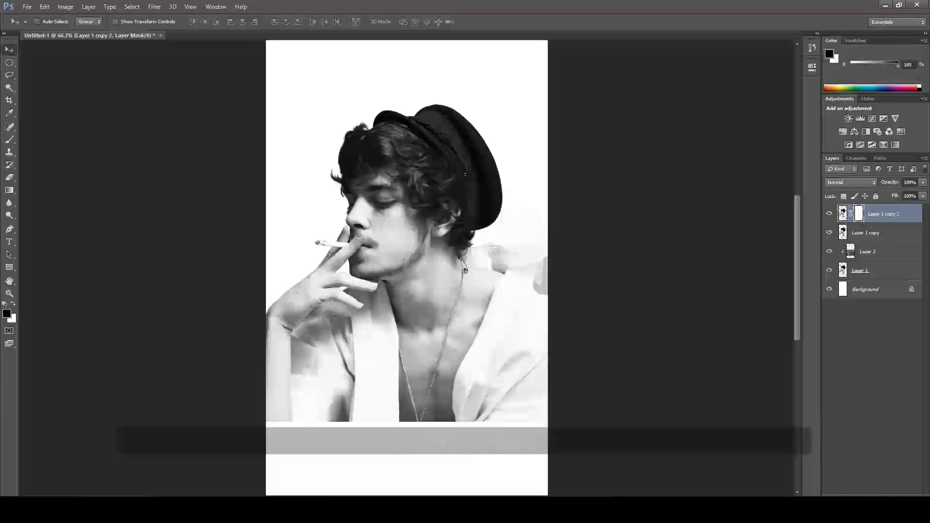
pyautogui.press('b')
pyautogui.click(7, 313)
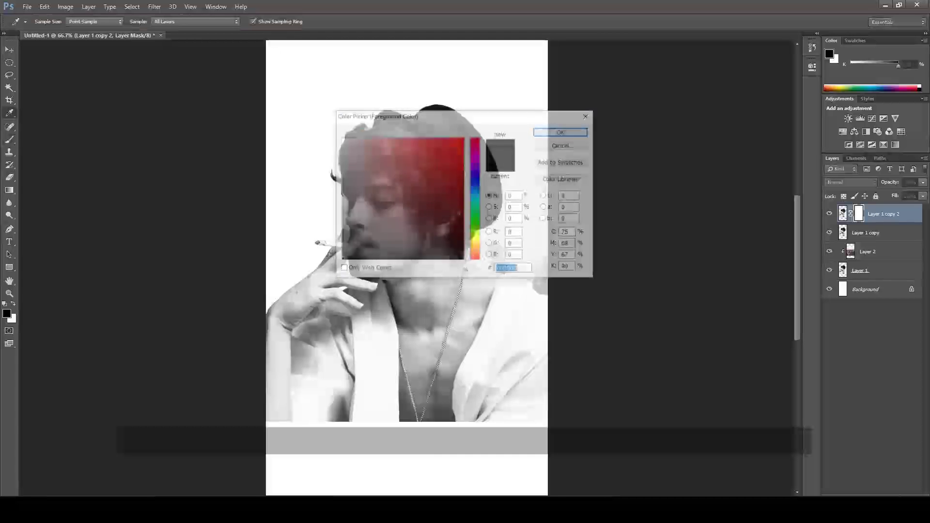
pyautogui.click(562, 132)
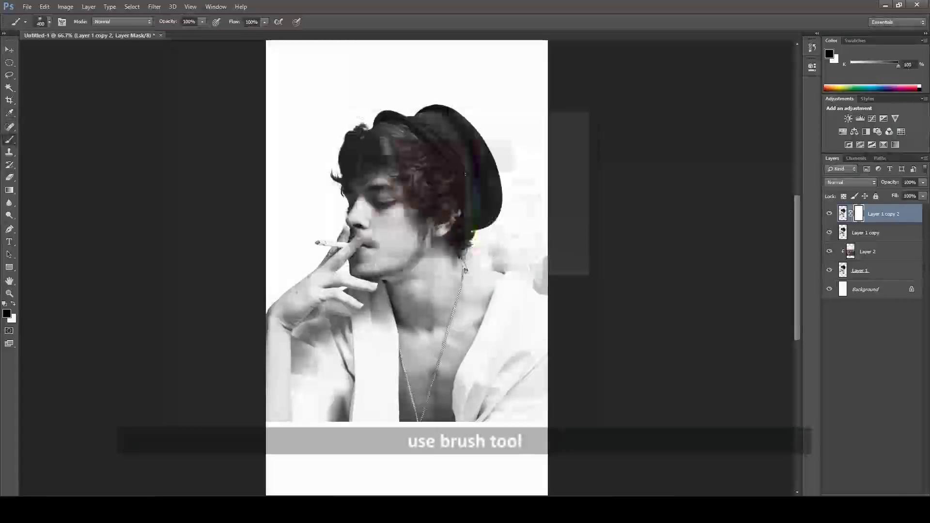
# Paint the mask to reveal the city across the hat, face, neck, chest and arm.
pyautogui.moveTo(421, 121)
pyautogui.mouseDown()
pyautogui.moveTo(383, 155)
pyautogui.moveTo(480, 223)
pyautogui.moveTo(475, 261)
pyautogui.mouseUp()
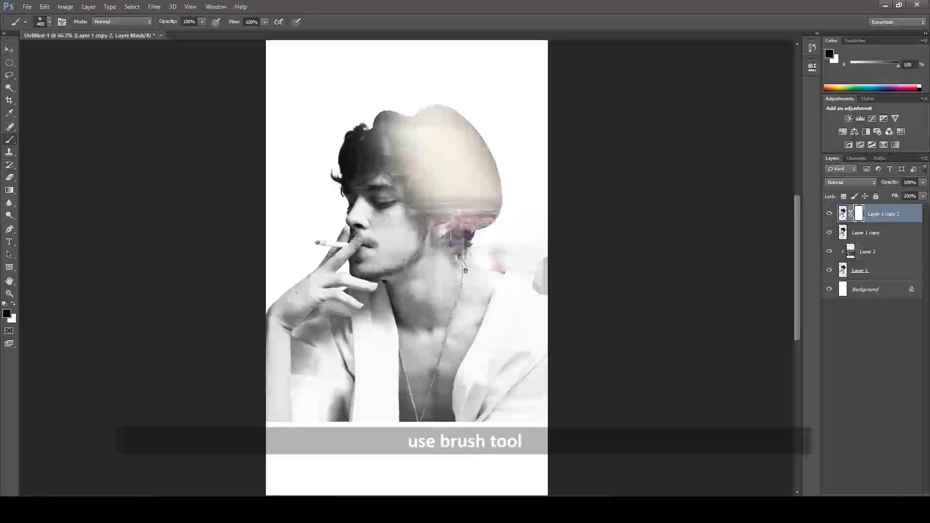
pyautogui.moveTo(426, 301)
pyautogui.mouseDown()
pyautogui.moveTo(377, 146)
pyautogui.moveTo(480, 159)
pyautogui.mouseUp()
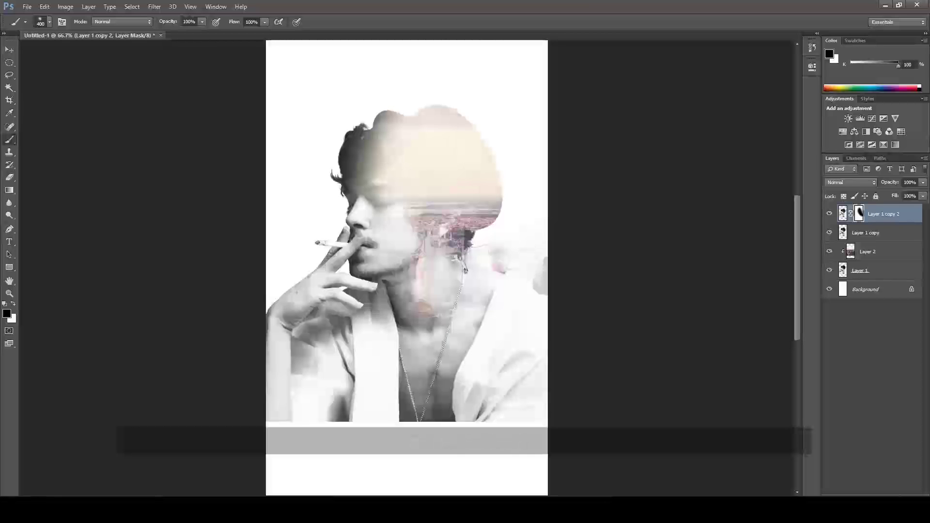
pyautogui.moveTo(445, 382)
pyautogui.mouseDown()
pyautogui.moveTo(290, 339)
pyautogui.moveTo(411, 242)
pyautogui.mouseUp()
pyautogui.moveTo(397, 209); pyautogui.dragTo(349, 125)
# Lower the brush opacity to 29% while toggling Layer 1 copy's visibility.
pyautogui.click(829, 232)
pyautogui.press('2')
pyautogui.press('9')
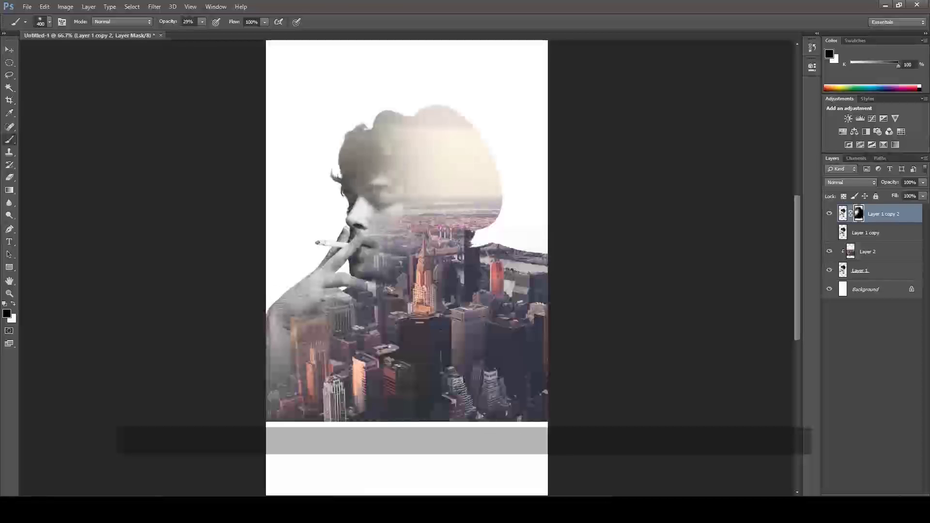
pyautogui.click(828, 233)
# Set Layer 1 copy to Screen blending at 44% opacity.
pyautogui.click(866, 232)
pyautogui.scroll(-3, 850, 182)
pyautogui.scroll(-5, 849, 182)
pyautogui.click(922, 182)
pyautogui.moveTo(923, 193); pyautogui.dragTo(895, 193)
pyautogui.press('Return')
# Group the four portrait and city layers into Group 1 and add a layer mask.
pyautogui.press('v')
pyautogui.hotkey('ctrl', '-')
pyautogui.hotkey('ctrl', '-')
pyautogui.hotkey('ctrl', '+')
pyautogui.hotkey('alt', ']')
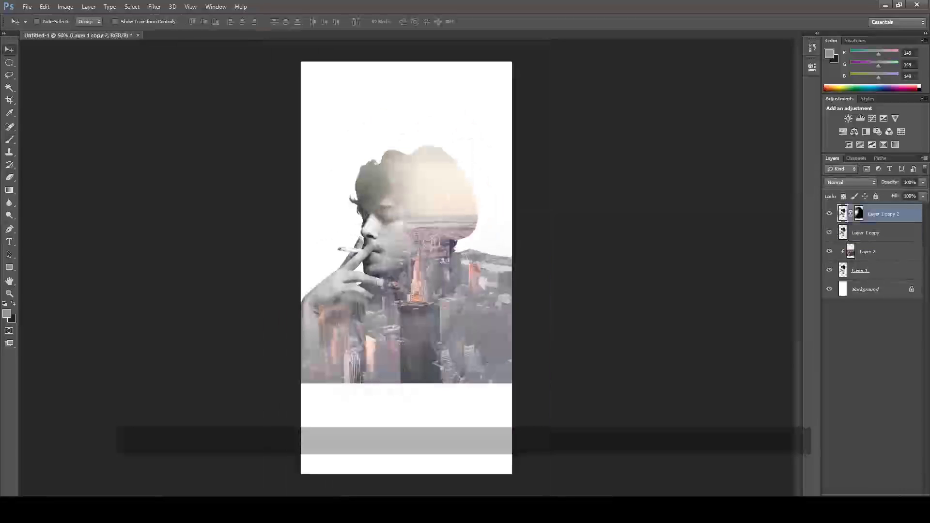
pyautogui.hotkey('alt', 'shift', '[')
pyautogui.hotkey('alt', 'shift', '[')
pyautogui.hotkey('alt', 'shift', '[')
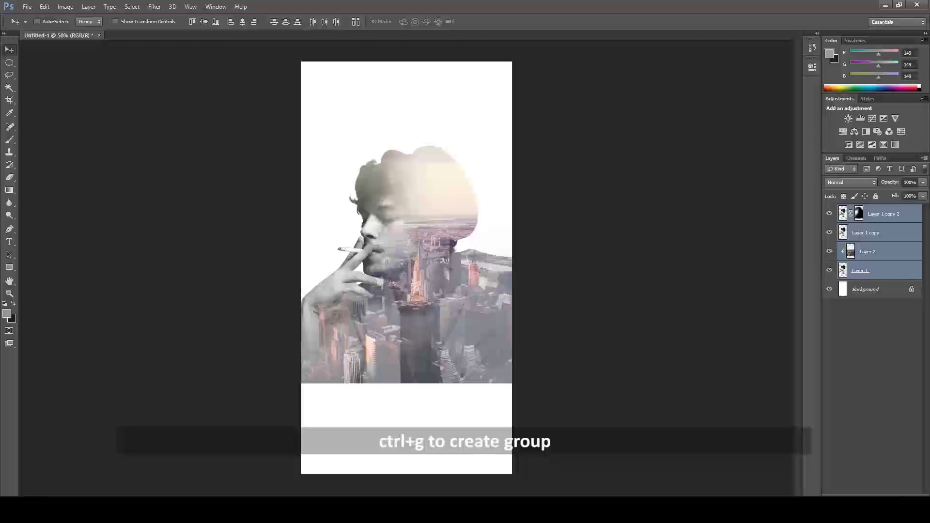
pyautogui.hotkey('ctrl', 'g')
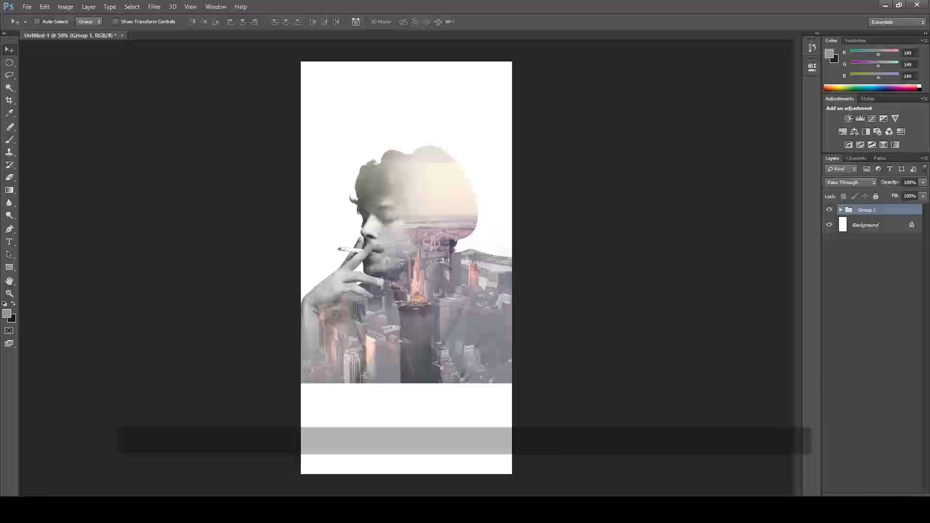
pyautogui.click(862, 495)
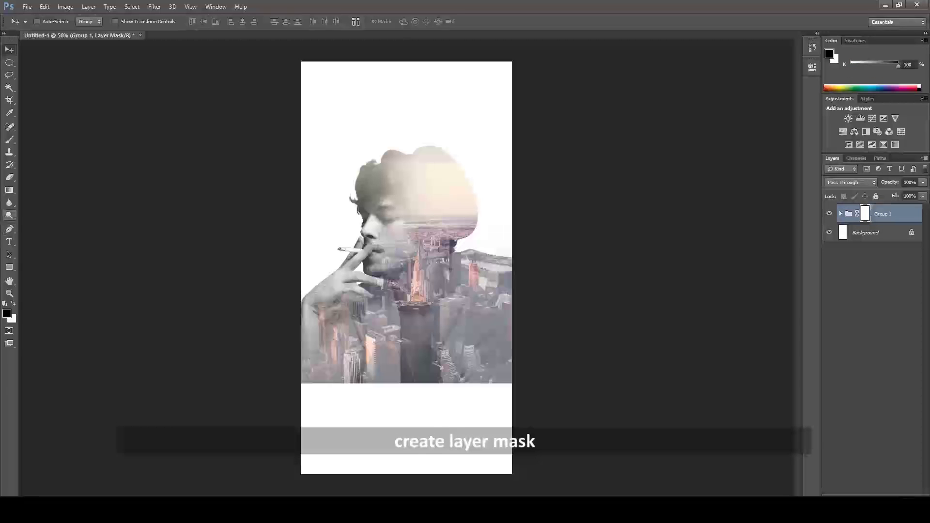
# Load an extra brush set, set the foreground to black 000000 and pick the 1731 px brush.
pyautogui.press('b')
pyautogui.click(49, 22)
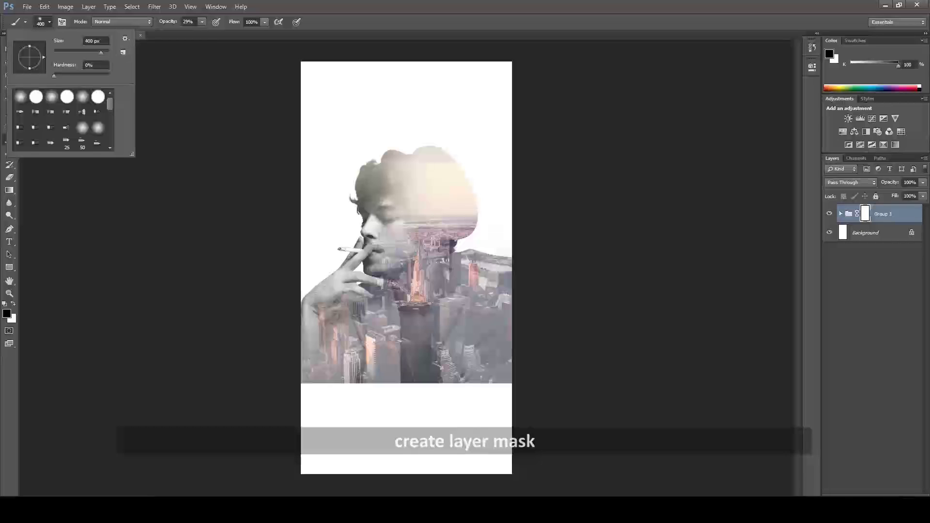
pyautogui.click(125, 38)
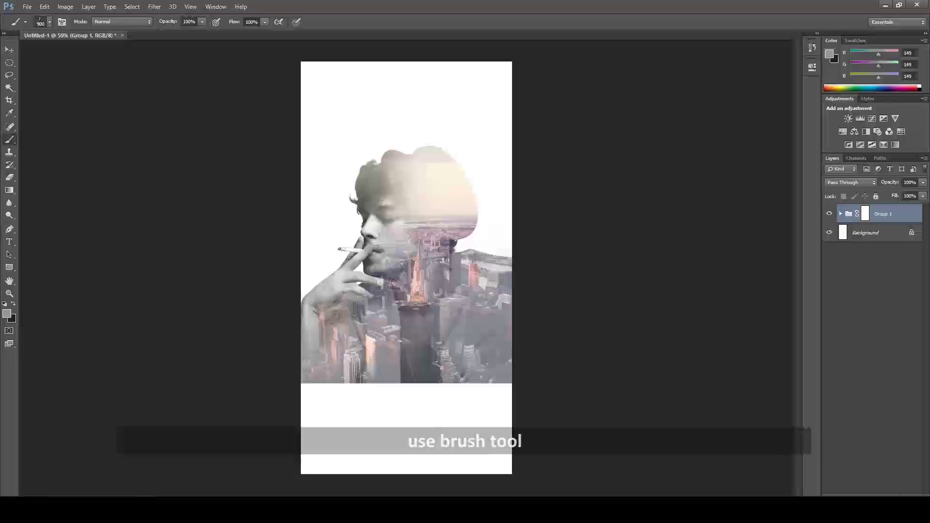
pyautogui.click(6, 313)
pyautogui.write('000000')
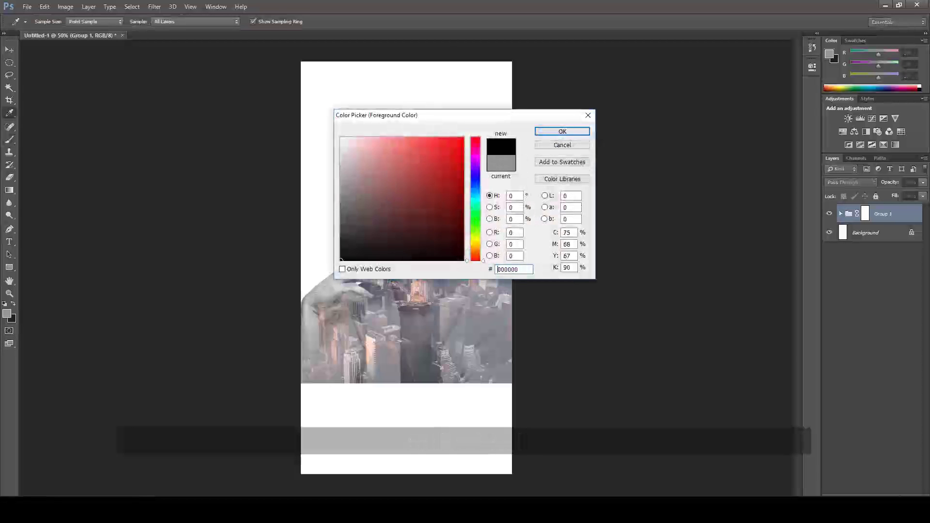
pyautogui.press('Return')
pyautogui.click(49, 22)
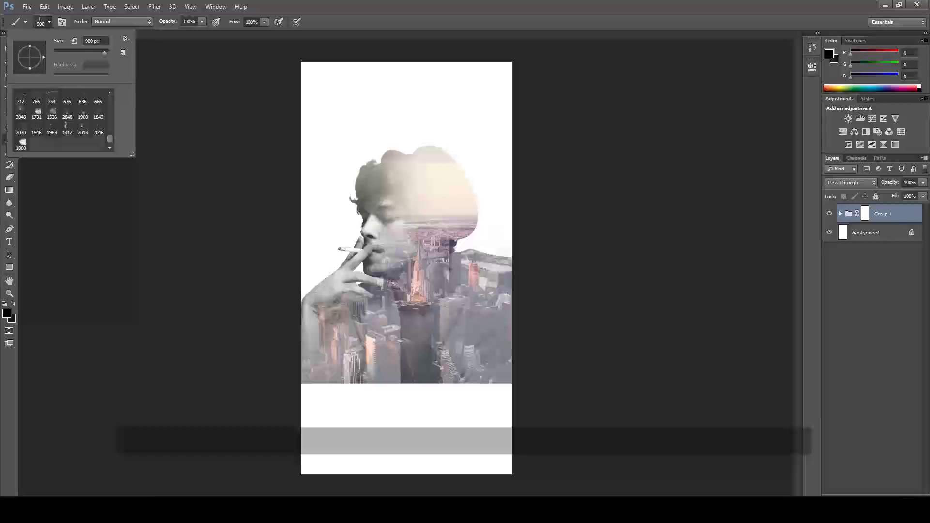
pyautogui.doubleClick(36, 112)
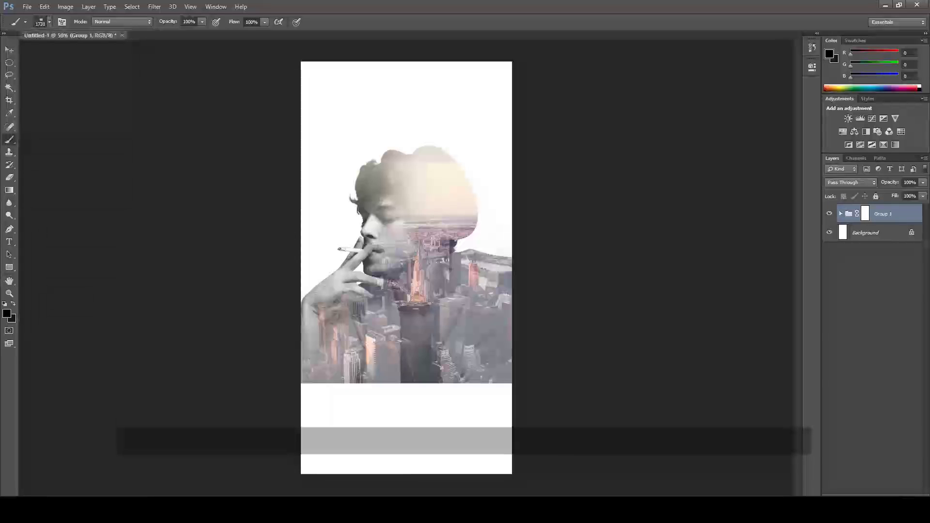
# On Group 1's mask, paint out the bottom of the city with a 1000 px black brush.
pyautogui.click(865, 214)
pyautogui.press('x')
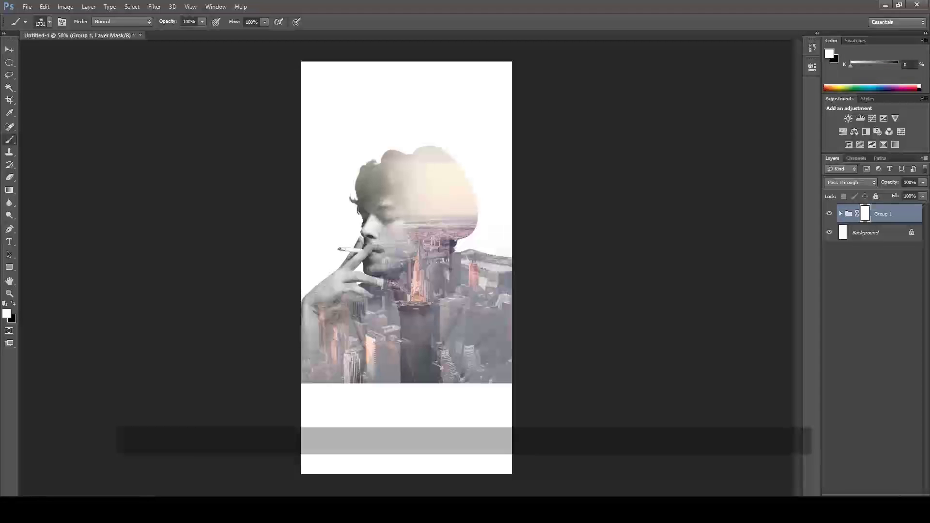
pyautogui.press('[')
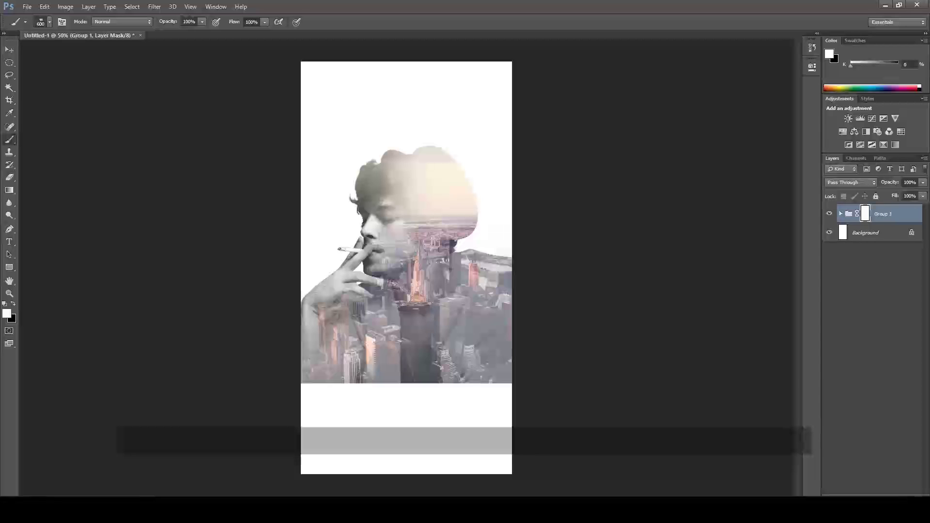
pyautogui.press('x')
pyautogui.press(']')
pyautogui.press(']')
pyautogui.press(']')
pyautogui.moveTo(305, 370); pyautogui.dragTo(460, 368)
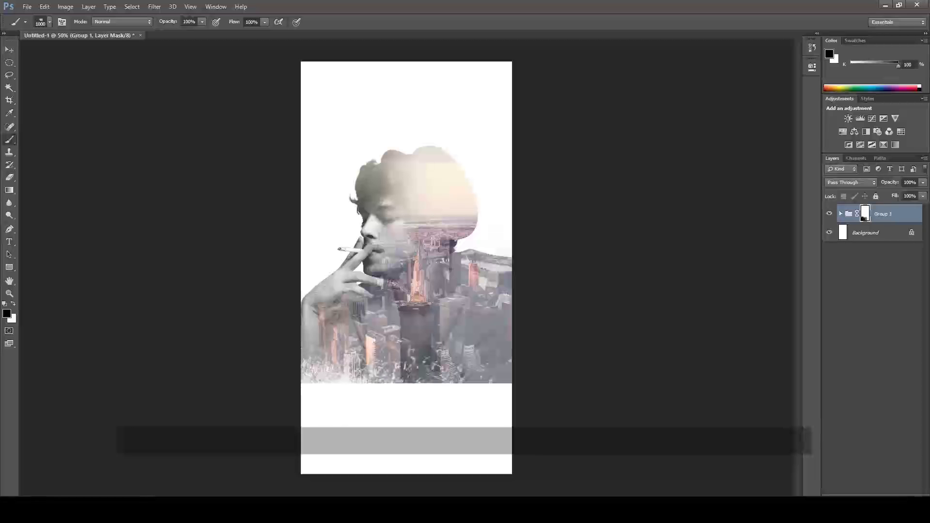
pyautogui.moveTo(387, 364); pyautogui.dragTo(305, 358)
pyautogui.press('Return')
# Fade the lower and lower-right city areas further toward white.
pyautogui.moveTo(334, 339)
pyautogui.mouseDown()
pyautogui.moveTo(412, 368)
pyautogui.moveTo(451, 368)
pyautogui.moveTo(499, 339)
pyautogui.mouseUp()
pyautogui.moveTo(383, 339)
pyautogui.mouseDown()
pyautogui.moveTo(441, 380)
pyautogui.moveTo(443, 368)
pyautogui.mouseUp()
pyautogui.press(']')
pyautogui.press(']')
pyautogui.press(']')
pyautogui.moveTo(504, 354); pyautogui.dragTo(460, 378)
pyautogui.moveTo(421, 339)
pyautogui.mouseDown()
pyautogui.moveTo(480, 378)
pyautogui.moveTo(503, 364)
pyautogui.mouseUp()
pyautogui.press('v')
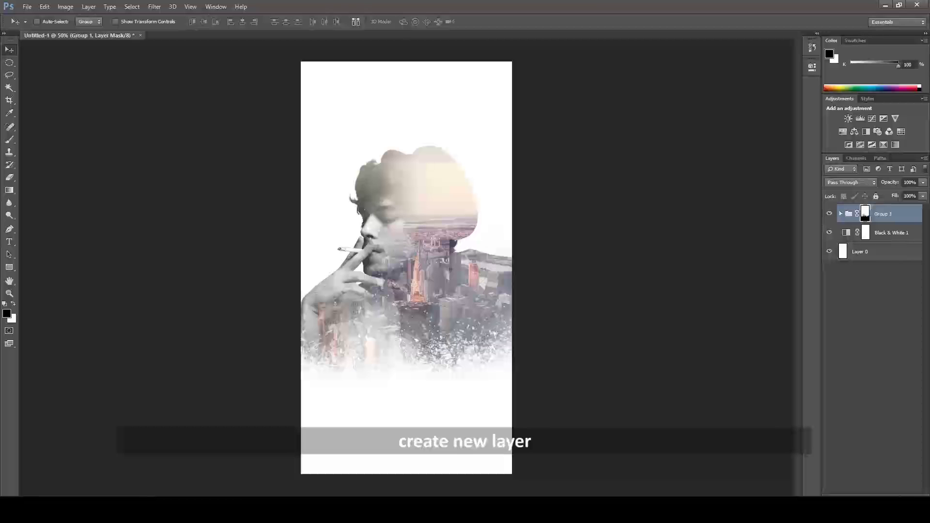
# Create a new layer and stamp a geometric frame brush design on it.
pyautogui.hotkey('ctrl', 'shift', 'alt', 'n')
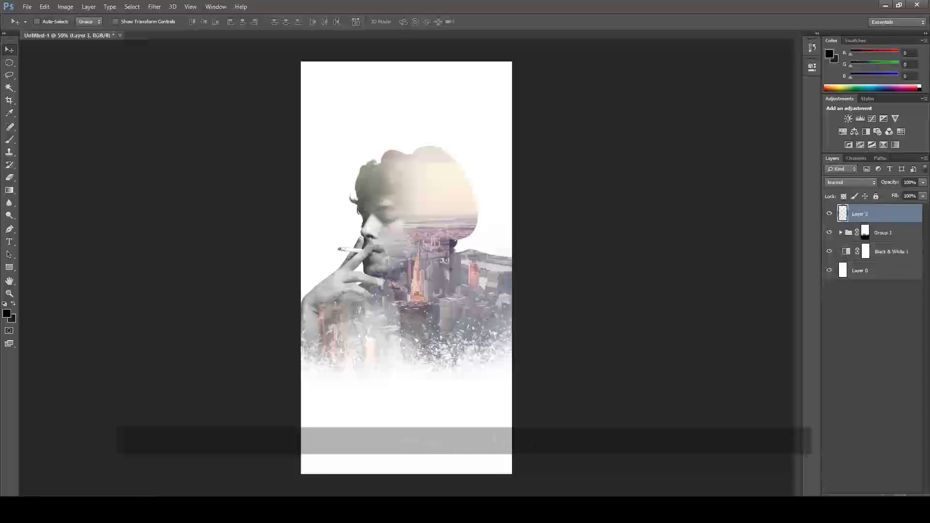
pyautogui.press('b')
pyautogui.click(49, 22)
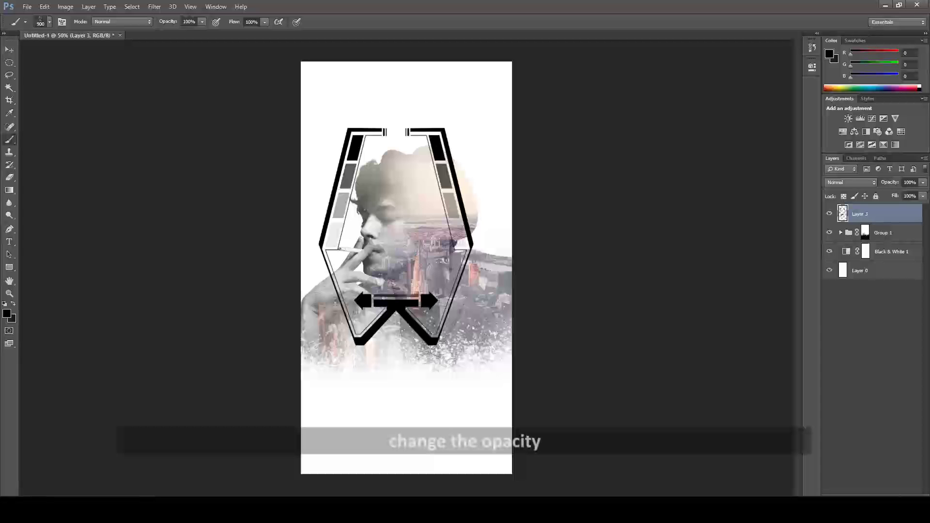
# Fade the frame layer to 18% opacity and move it down and left.
pyautogui.click(922, 182)
pyautogui.moveTo(887, 193); pyautogui.dragTo(860, 262)
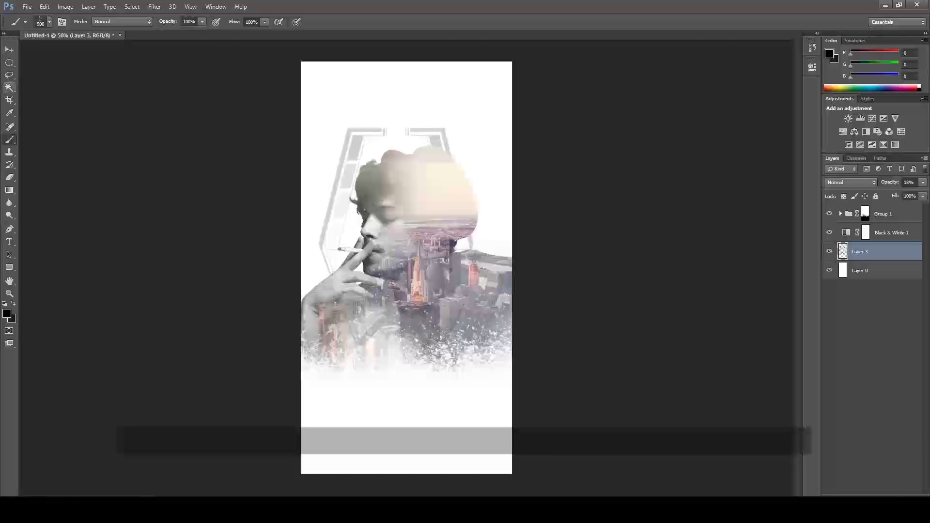
pyautogui.press('v')
pyautogui.moveTo(365, 129); pyautogui.dragTo(354, 167)
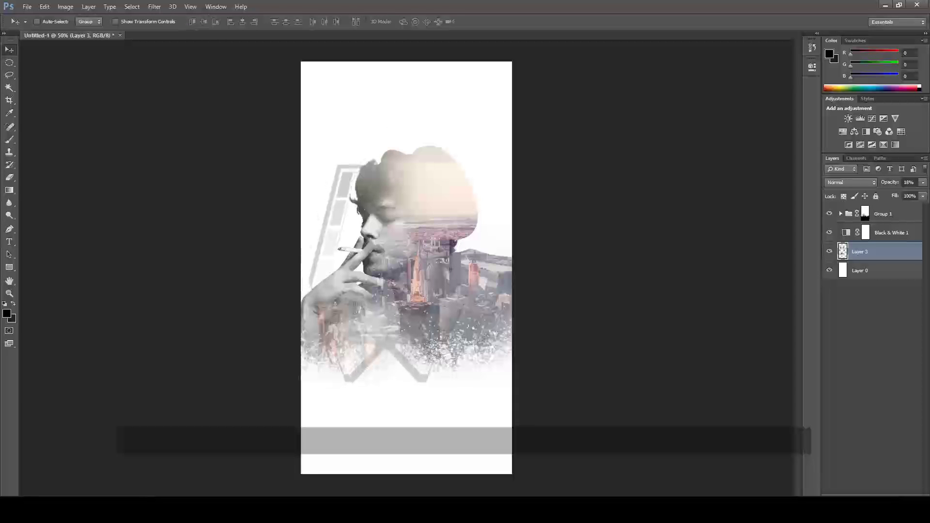
pyautogui.click(44, 7)
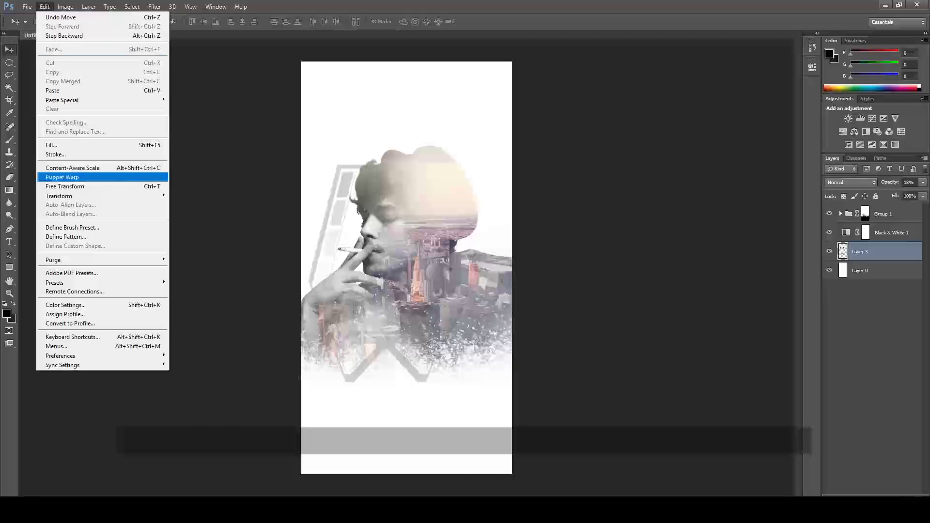
# Rotate the frame about -13 degrees, enlarge it to about 112% and nudge it down.
pyautogui.click(64, 186)
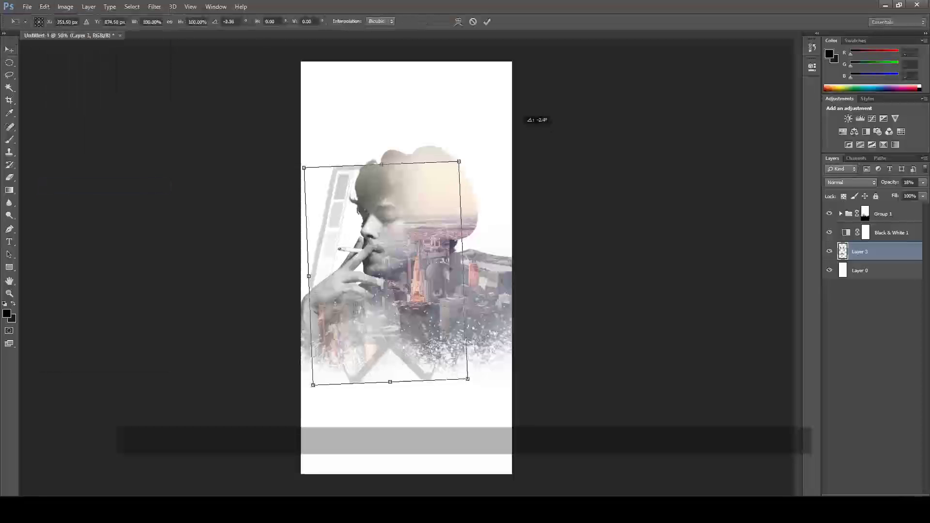
pyautogui.moveTo(535, 118); pyautogui.dragTo(502, 99)
pyautogui.moveTo(485, 361); pyautogui.dragTo(499, 372)
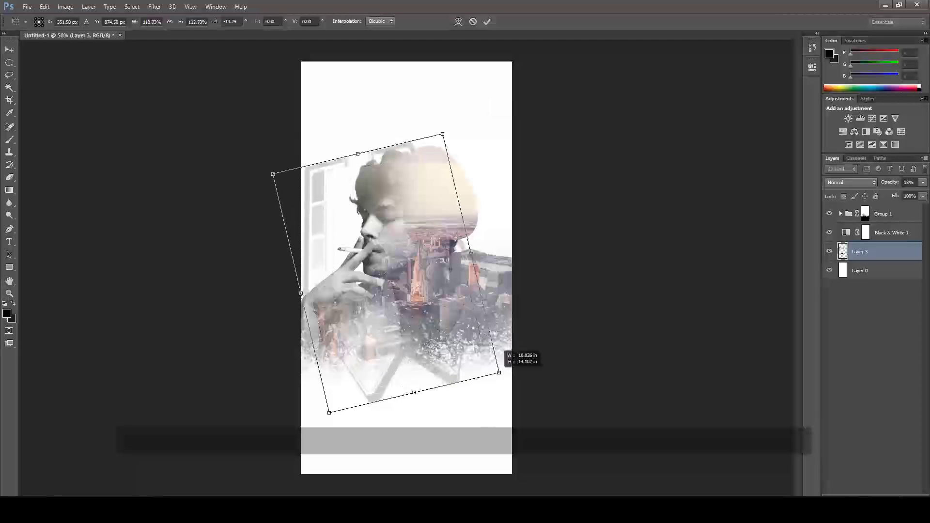
pyautogui.moveTo(428, 302); pyautogui.dragTo(431, 314)
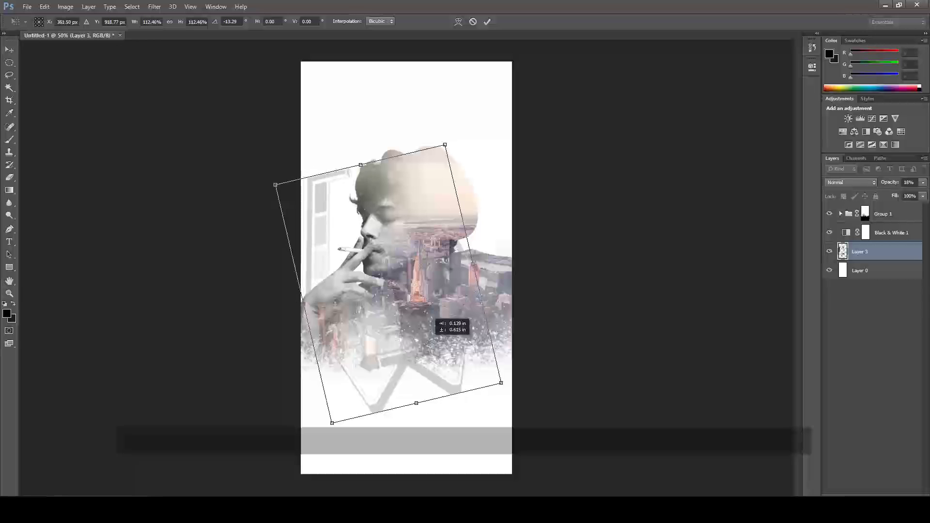
pyautogui.press('Return')
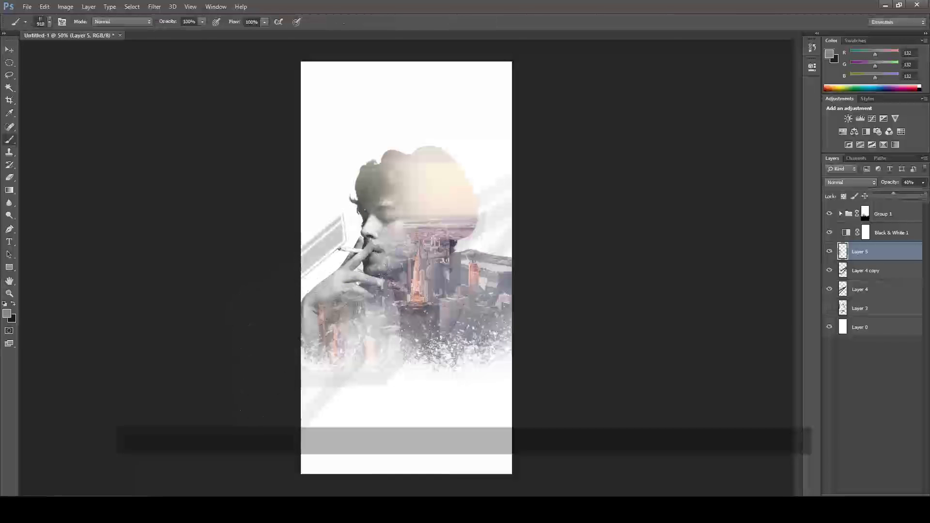
# Set Layer 5's grey stripe to 39% opacity, move it upper right, and add a rotated copy.
pyautogui.press('v')
pyautogui.press('3')
pyautogui.press('9')
pyautogui.moveTo(329, 242); pyautogui.dragTo(513, 116)
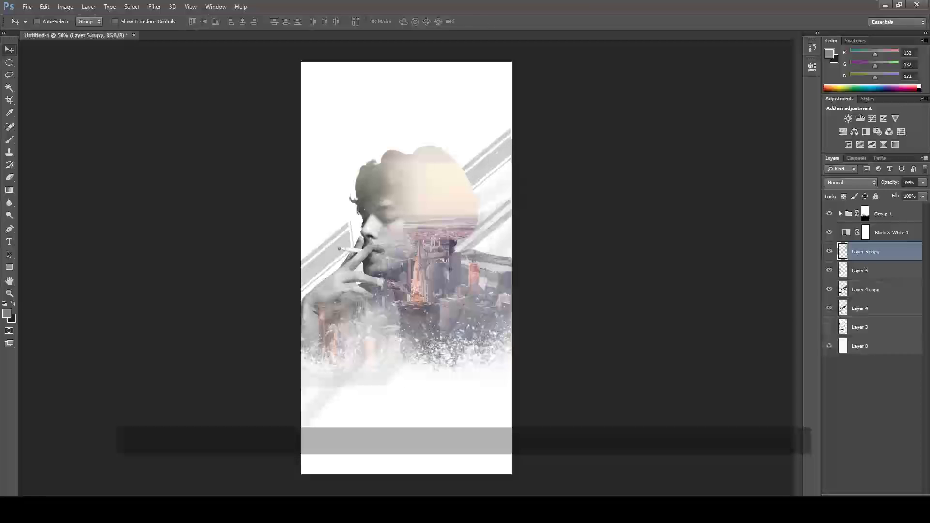
pyautogui.hotkey('ctrl', 'j')
pyautogui.hotkey('ctrl', 't')
pyautogui.moveTo(436, 176)
pyautogui.mouseDown()
pyautogui.moveTo(481, 307)
pyautogui.moveTo(519, 250)
pyautogui.mouseUp()
pyautogui.press('Return')
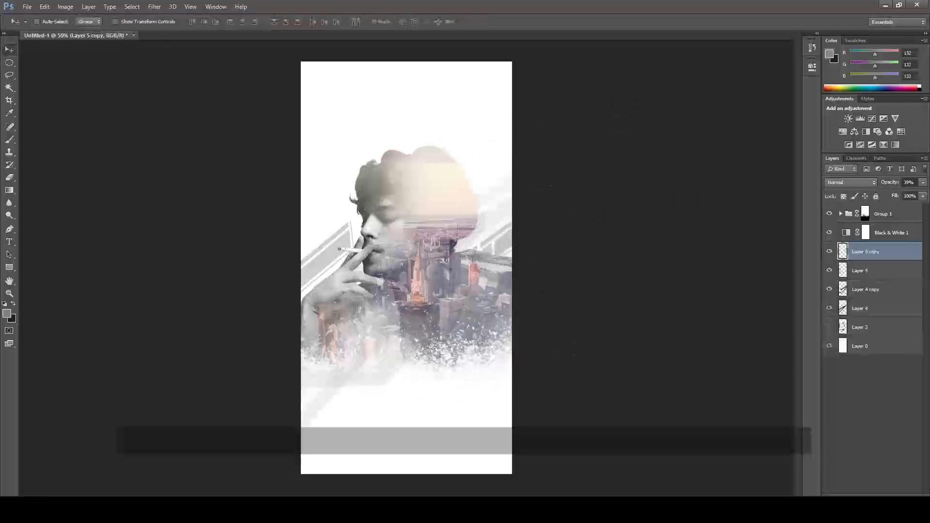
# Draw a 432 px grey circle over the portrait's right side.
pyautogui.rightClick(9, 267)
pyautogui.click(49, 289)
pyautogui.click(865, 214)
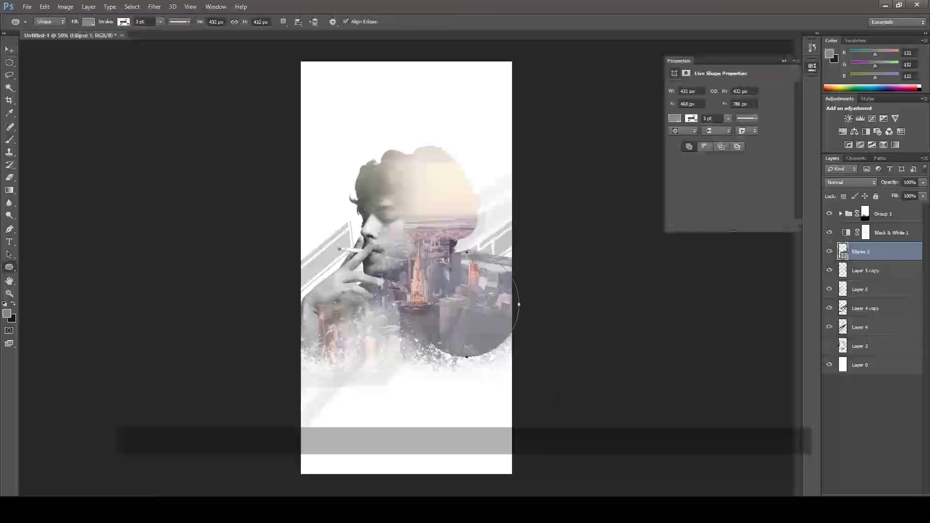
pyautogui.moveTo(414, 252); pyautogui.dragTo(518, 357)
# Move Ellipse 1 to the top of the layer stack and nudge it up and left.
pyautogui.moveTo(859, 252); pyautogui.dragTo(841, 212)
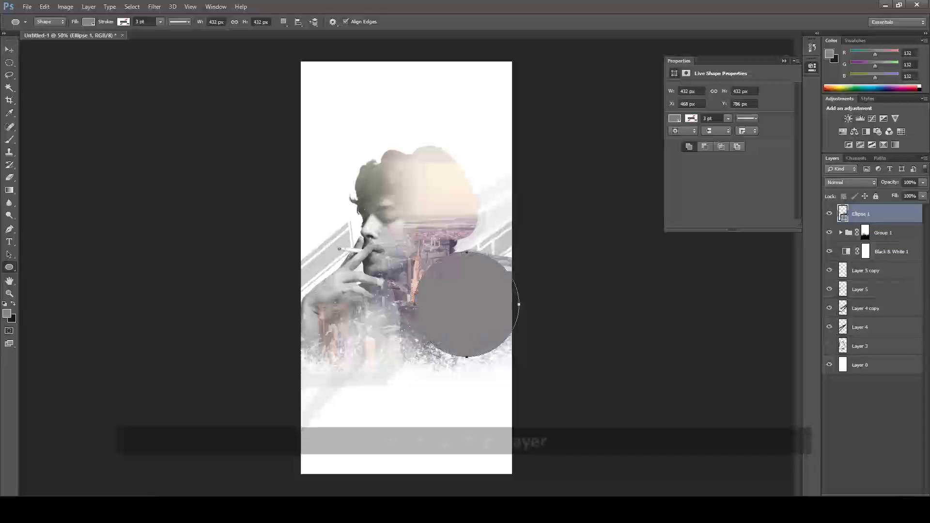
pyautogui.press('v')
pyautogui.moveTo(464, 293); pyautogui.dragTo(460, 290)
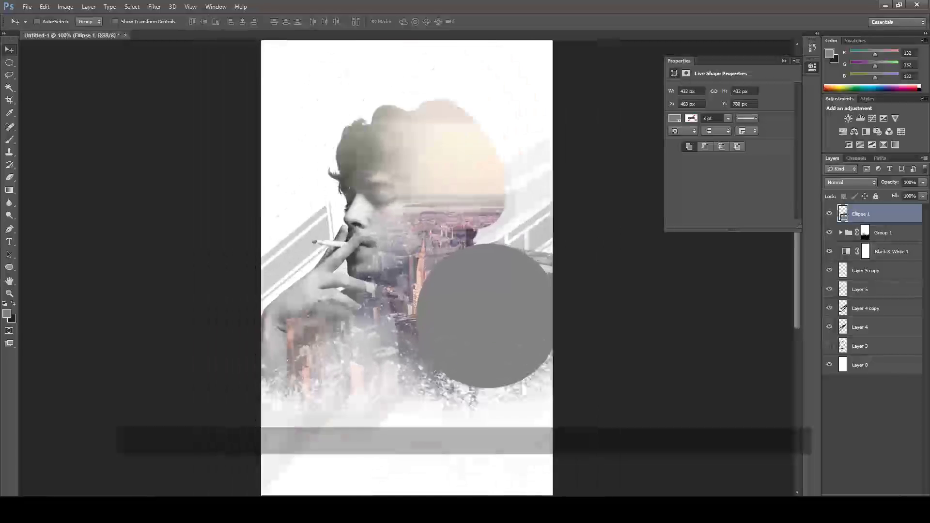
pyautogui.hotkey('ctrl', '+')
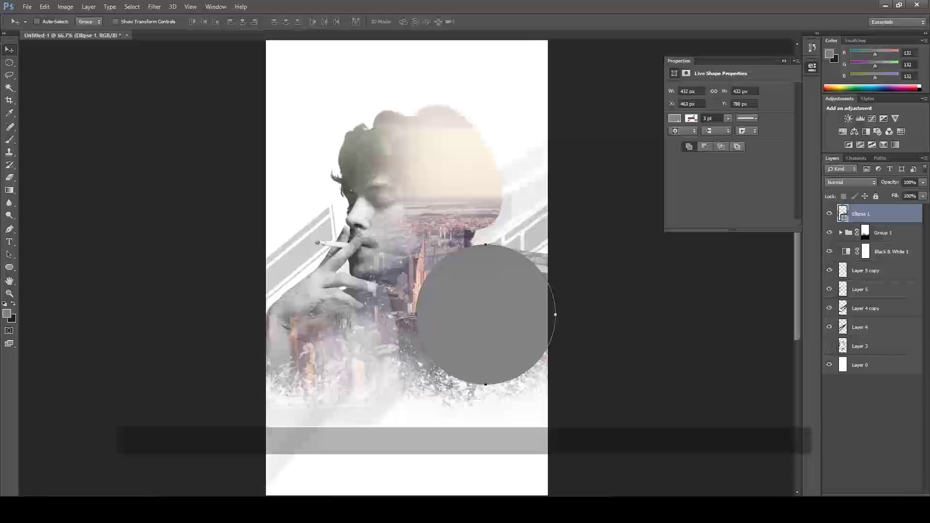
# Start a text layer inside the grey circle and set its colour to white #ffffff.
pyautogui.press('t')
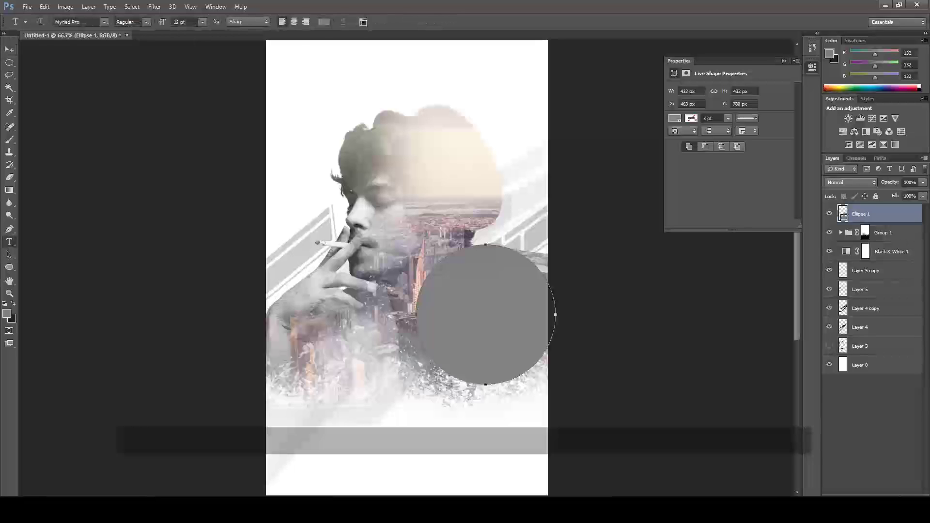
pyautogui.click(326, 136)
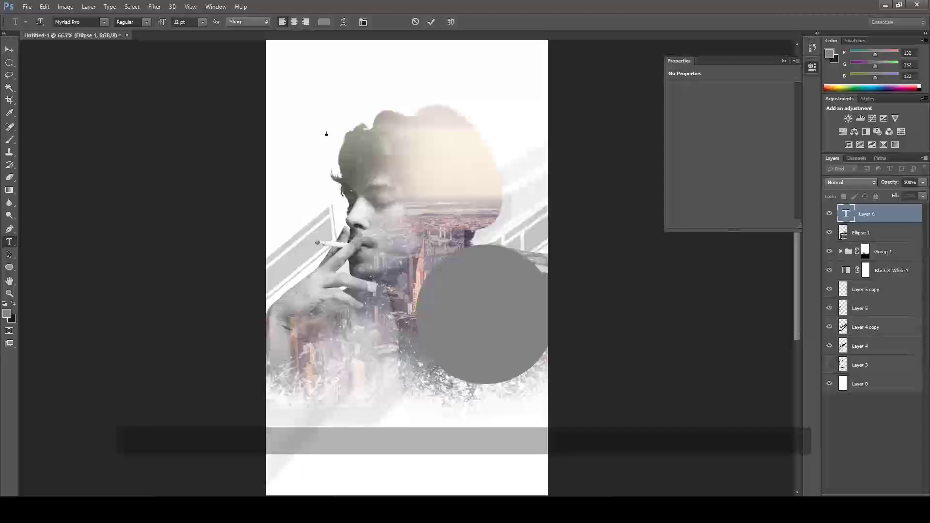
pyautogui.write('PARTY')
pyautogui.hotkey('ctrl', 'a')
pyautogui.click(323, 22)
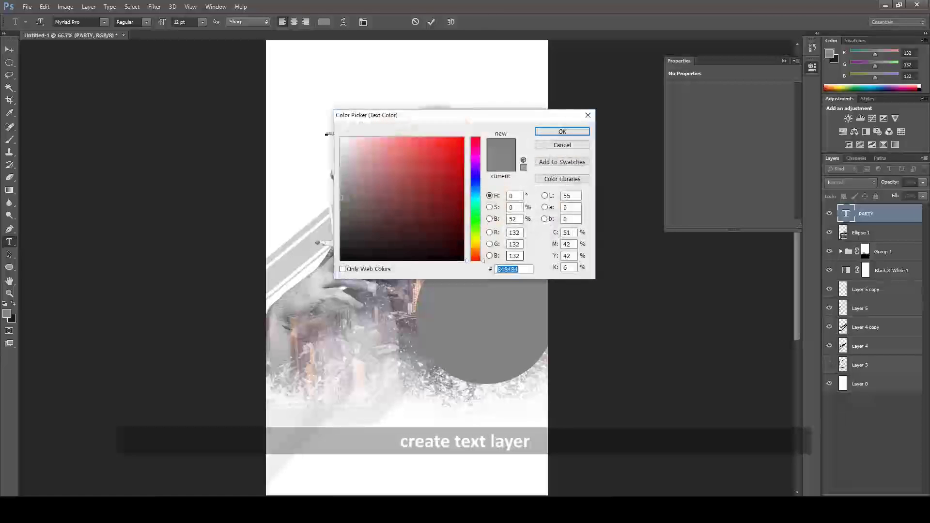
pyautogui.write('ffffff')
pyautogui.click(562, 131)
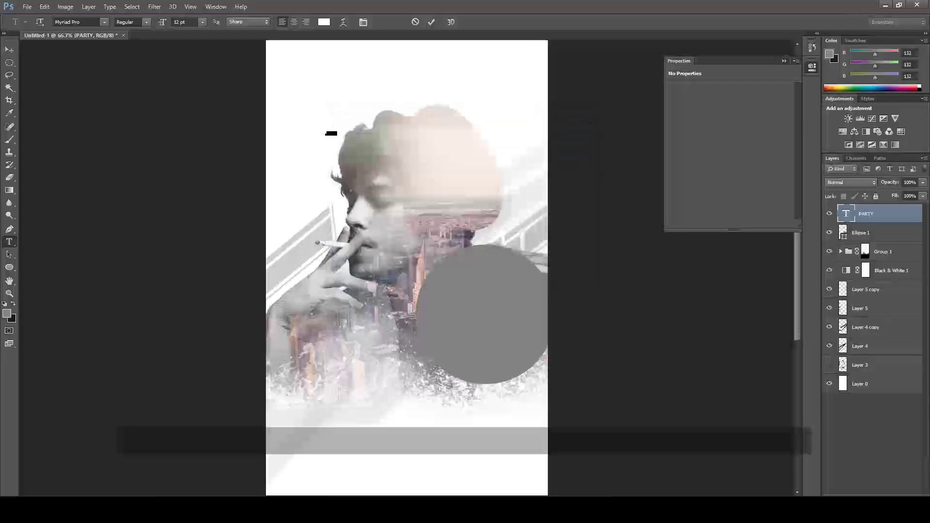
pyautogui.hotkey('ctrl', 'Return')
pyautogui.press('v')
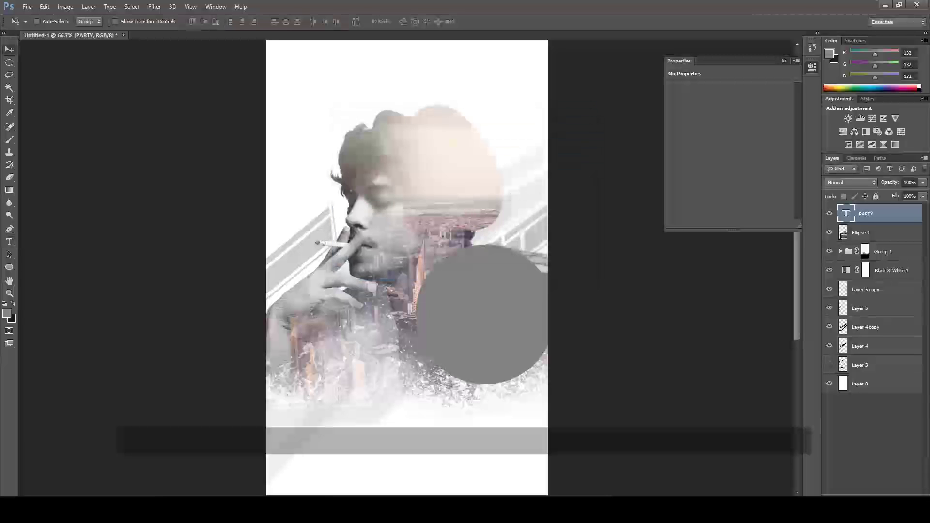
# Type URBAN as the text and nudge it slightly upward.
pyautogui.hotkey('ctrl', 't')
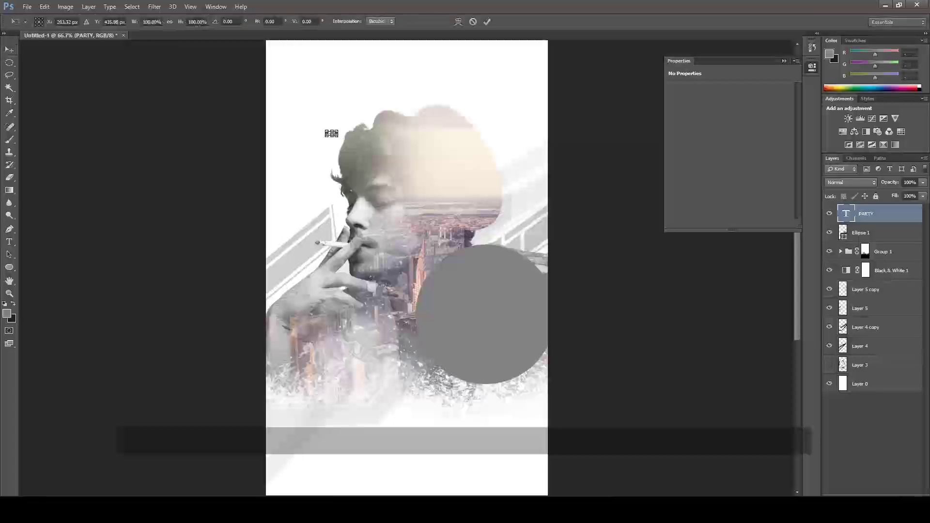
pyautogui.write('UR')
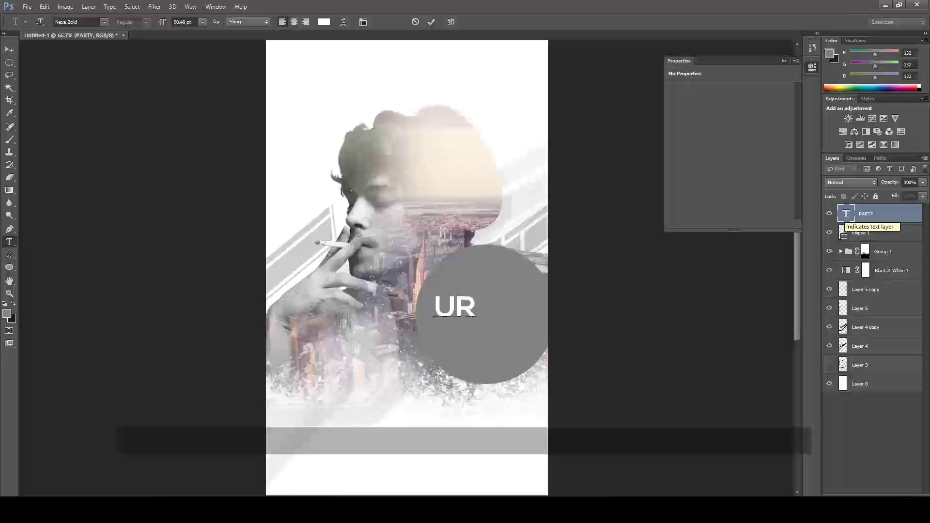
pyautogui.write('BAN')
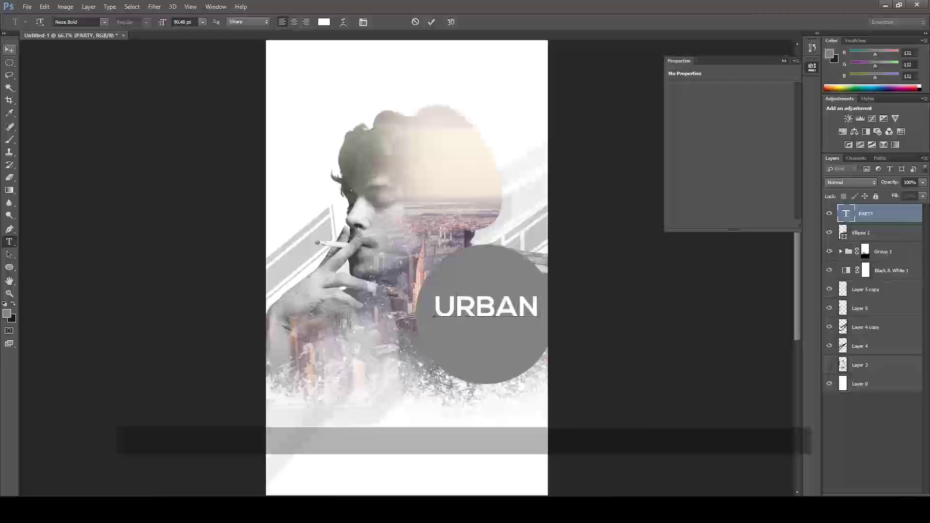
pyautogui.hotkey('ctrl', 'Return')
pyautogui.press('v')
pyautogui.moveTo(479, 302); pyautogui.dragTo(479, 299)
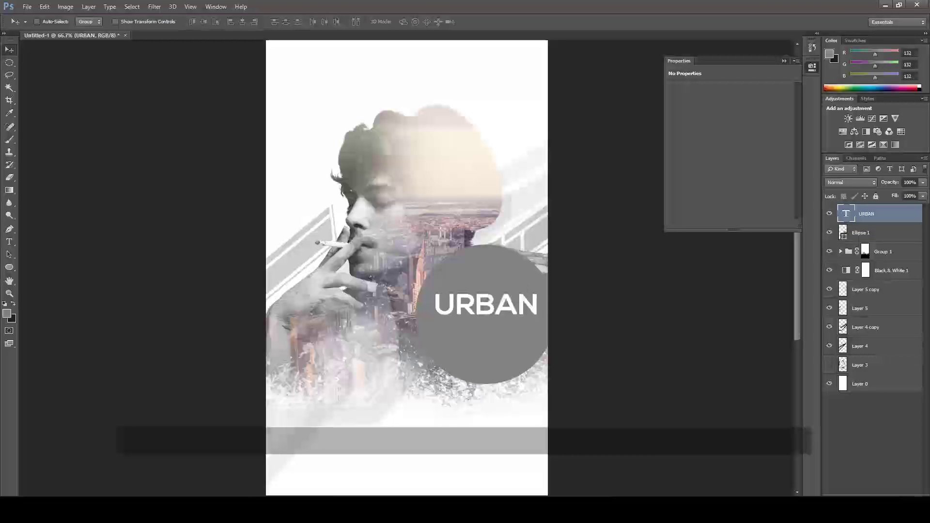
# Change the URBAN text's font to Tosca Zero.
pyautogui.doubleClick(846, 214)
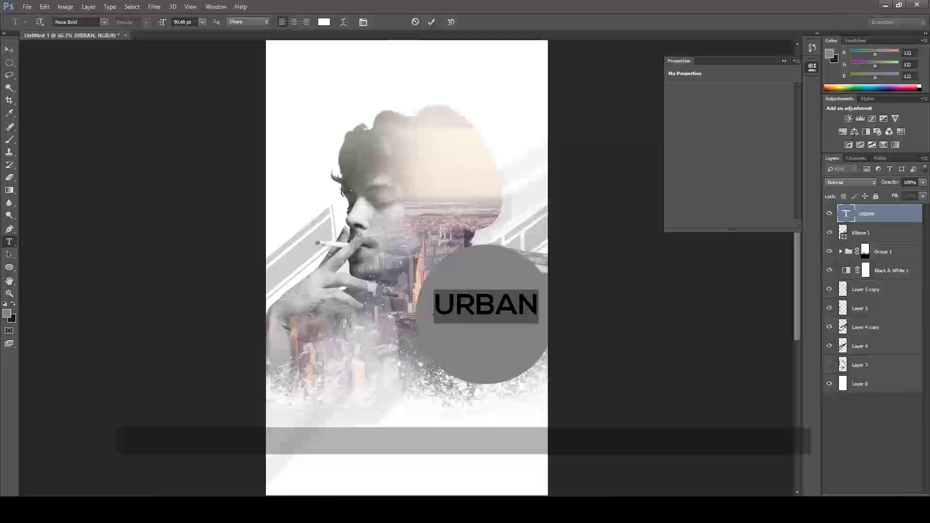
pyautogui.press('Down')
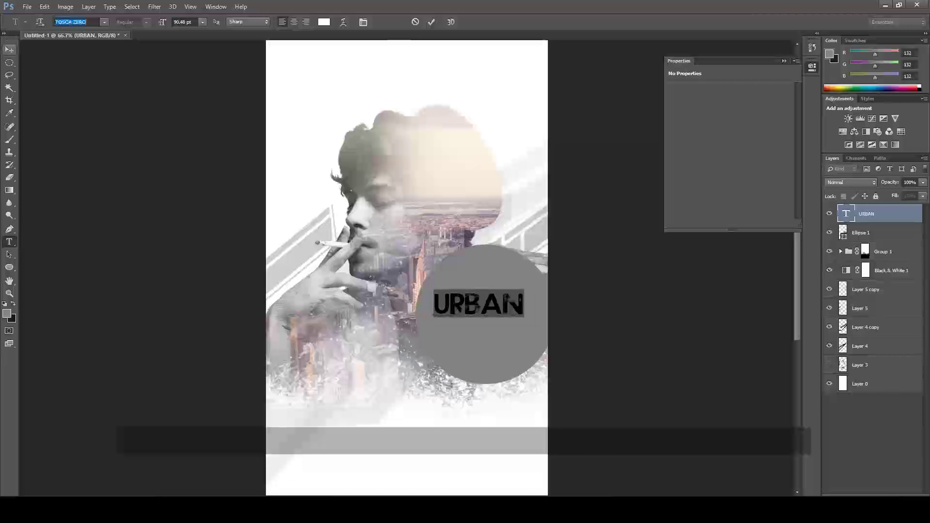
pyautogui.press('Escape')
pyautogui.press('v')
pyautogui.moveTo(476, 281); pyautogui.dragTo(484, 281)
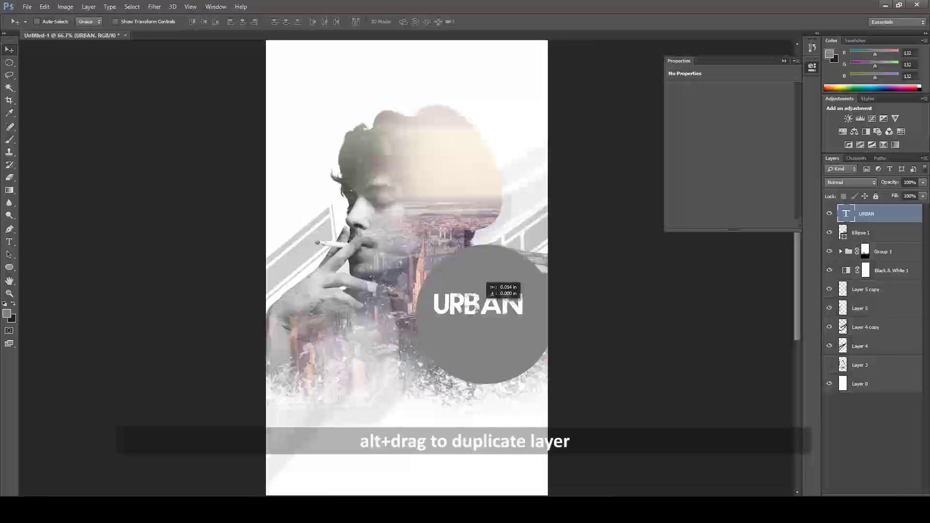
# Duplicate URBAN below itself, retype the copy as CITY and centre it under URBAN.
pyautogui.moveTo(486, 282); pyautogui.dragTo(490, 310)
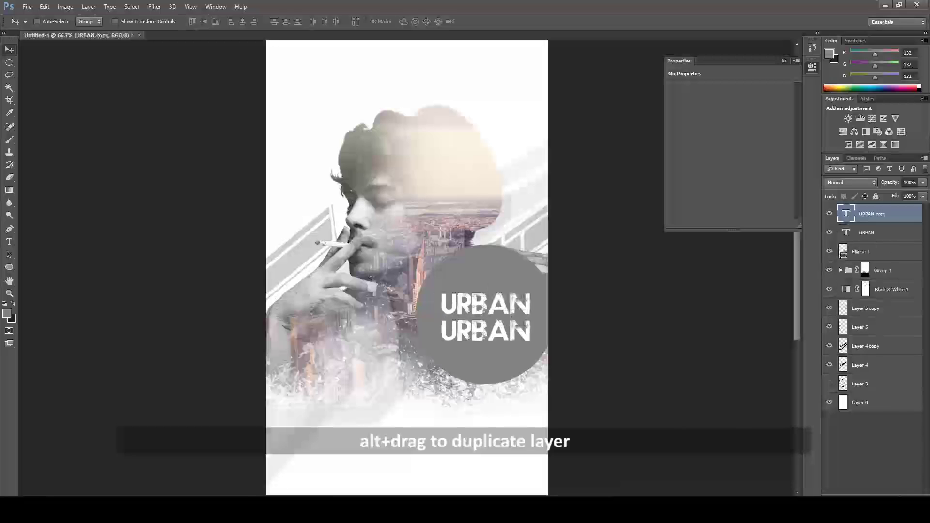
pyautogui.doubleClick(845, 213)
pyautogui.write('CITY')
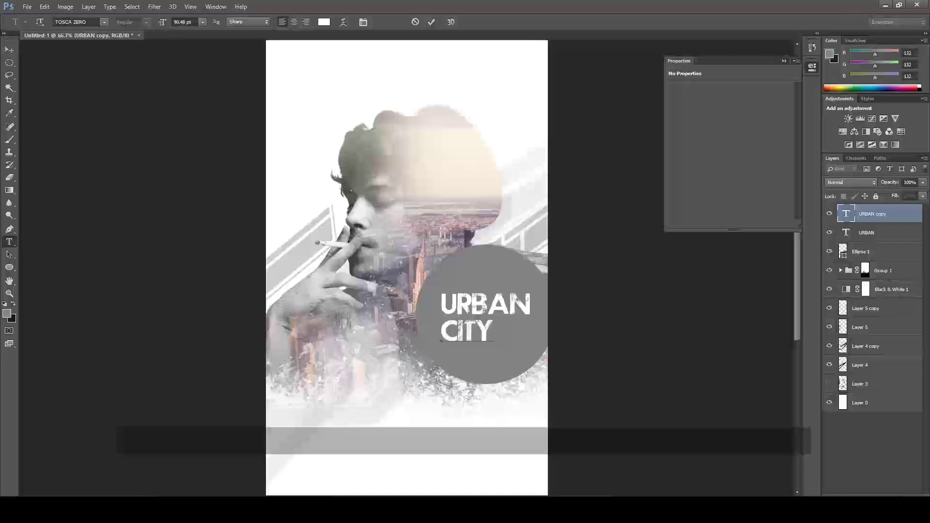
pyautogui.click(9, 49)
pyautogui.hotkey('shift', 'Right')
pyautogui.hotkey('shift', 'Right')
pyautogui.hotkey('shift', 'Right')
pyautogui.hotkey('shift', 'Right')
pyautogui.hotkey('shift', 'Right')
pyautogui.hotkey('shift', 'Right')
pyautogui.hotkey('shift', 'Right')
pyautogui.hotkey('shift', 'Right')
pyautogui.hotkey('shift', 'Left')
pyautogui.hotkey('shift', 'Left')
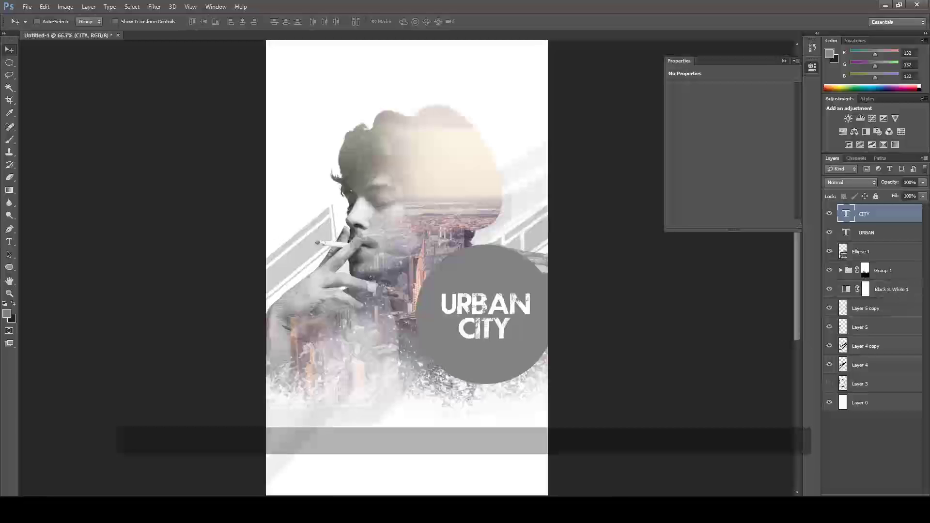
# Duplicate CITY into a DESIGN line in Tahoma 32.48 pt, placed directly under CITY.
pyautogui.moveTo(484, 330); pyautogui.dragTo(484, 357)
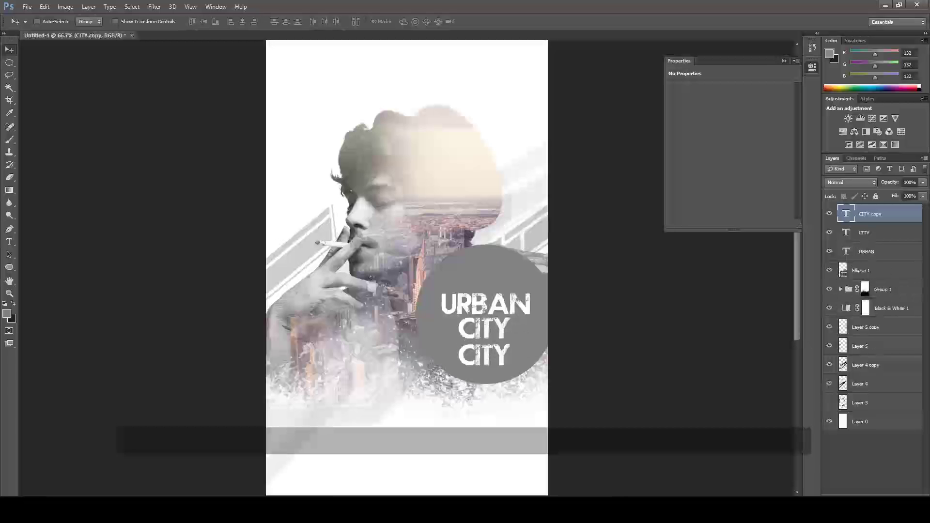
pyautogui.doubleClick(845, 214)
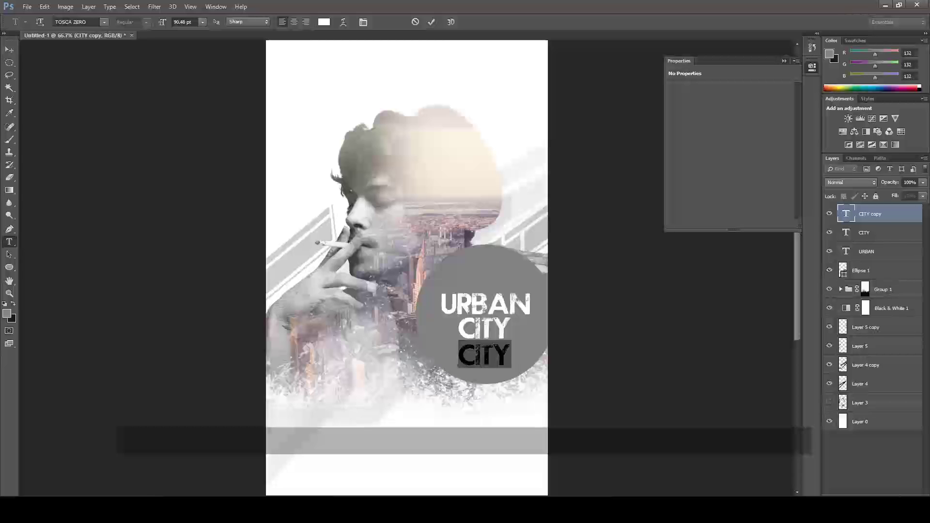
pyautogui.write('DESIGN')
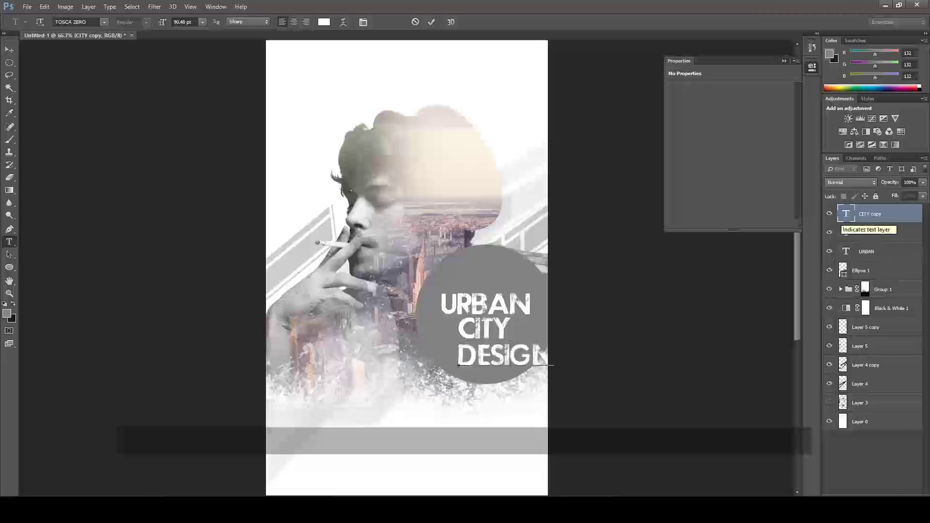
pyautogui.hotkey('ctrl', 'a')
pyautogui.write('Tahoma')
pyautogui.press('Down')
pyautogui.press('Down')
pyautogui.press('Down')
pyautogui.press('Down')
pyautogui.press('Down')
pyautogui.press('Down')
pyautogui.hotkey('ctrl', 'Return')
pyautogui.press('v')
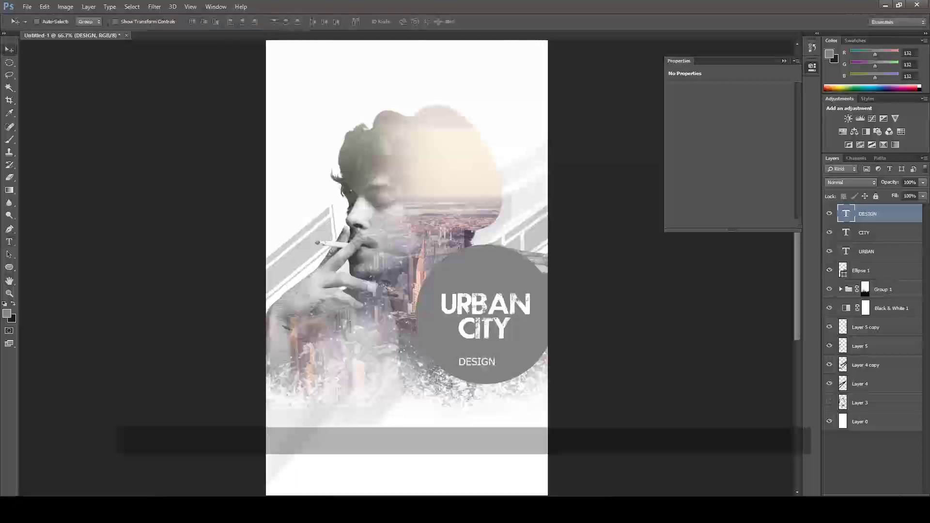
pyautogui.moveTo(477, 361); pyautogui.dragTo(485, 346)
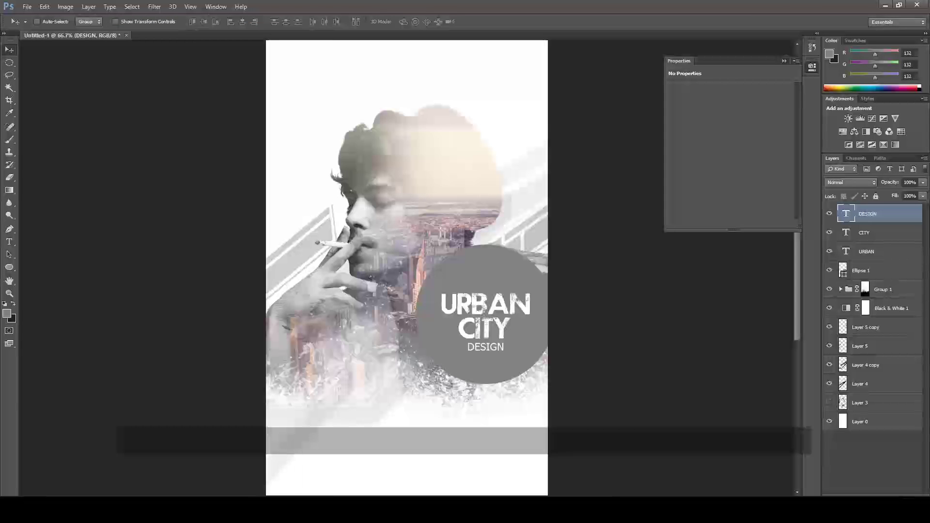
# Show the rulers and drag a vertical guide through the centre of the Ellipse 1 circle.
pyautogui.click(867, 270)
pyautogui.hotkey('ctrl', 't')
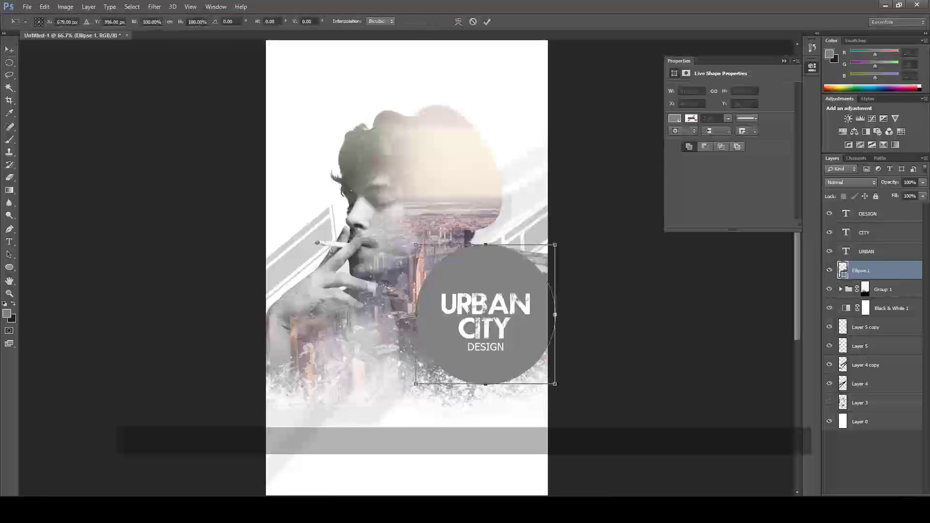
pyautogui.hotkey('ctrl', 'r')
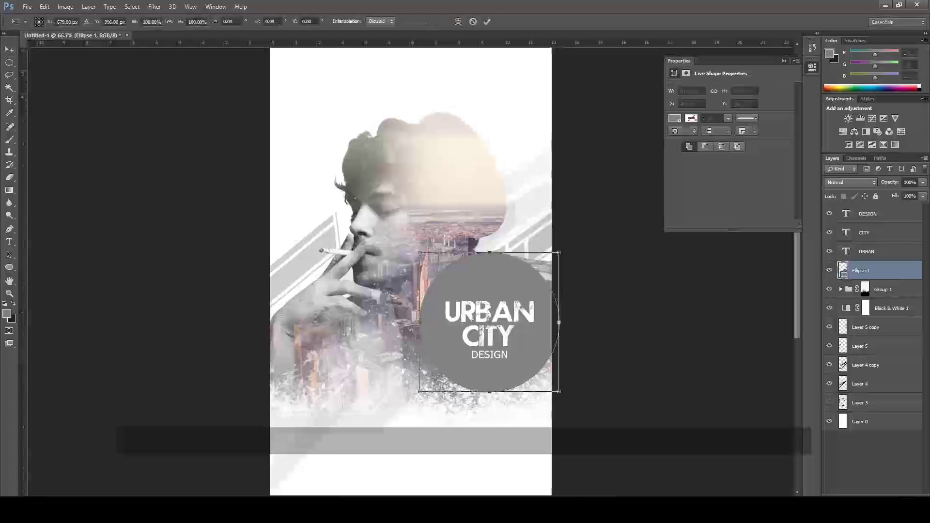
pyautogui.moveTo(21, 266); pyautogui.dragTo(489, 267)
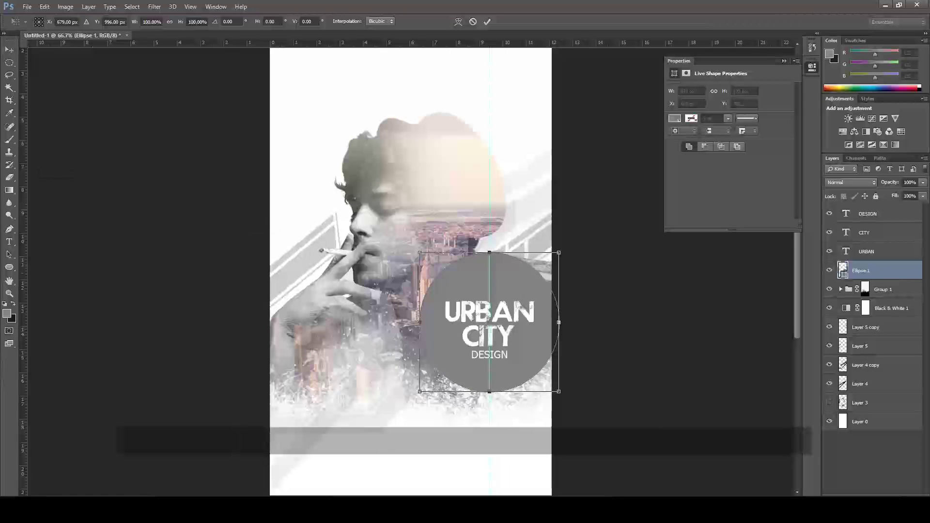
# Nudge URBAN, CITY and DESIGN in turn so each is centred on the guide.
pyautogui.press('Return')
pyautogui.hotkey('alt', ']')
pyautogui.hotkey('ctrl', 't')
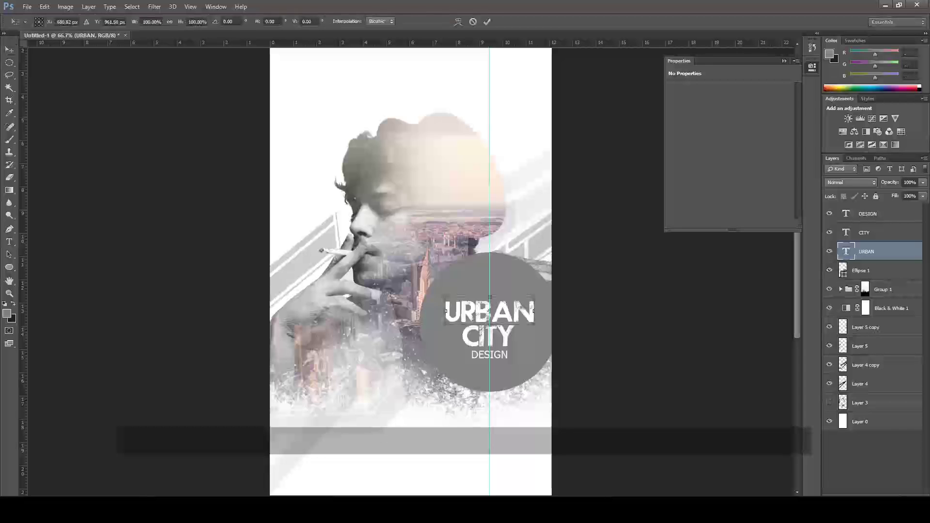
pyautogui.press('Up')
pyautogui.press('Up')
pyautogui.press('Up')
pyautogui.press('Return')
pyautogui.hotkey('alt', ']')
pyautogui.hotkey('ctrl', 't')
pyautogui.moveTo(489, 335); pyautogui.dragTo(489, 332)
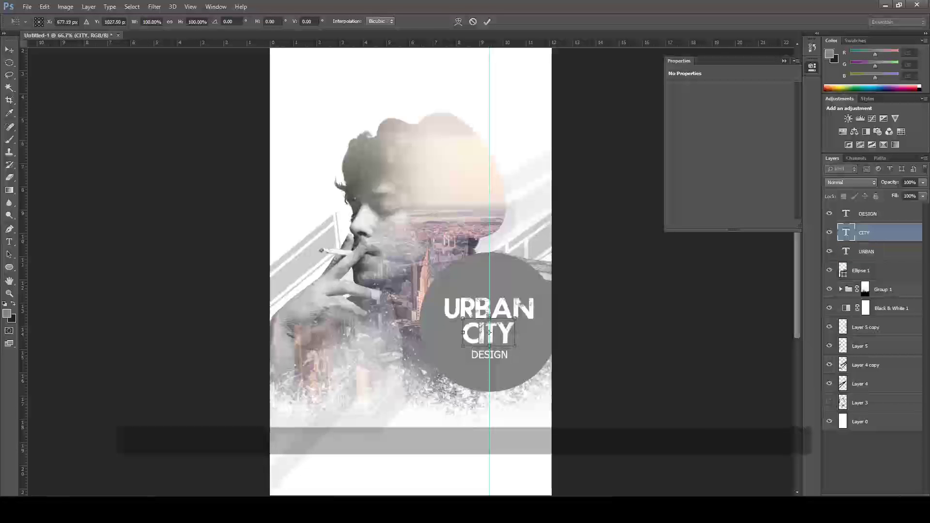
pyautogui.press('Return')
pyautogui.hotkey('alt', ']')
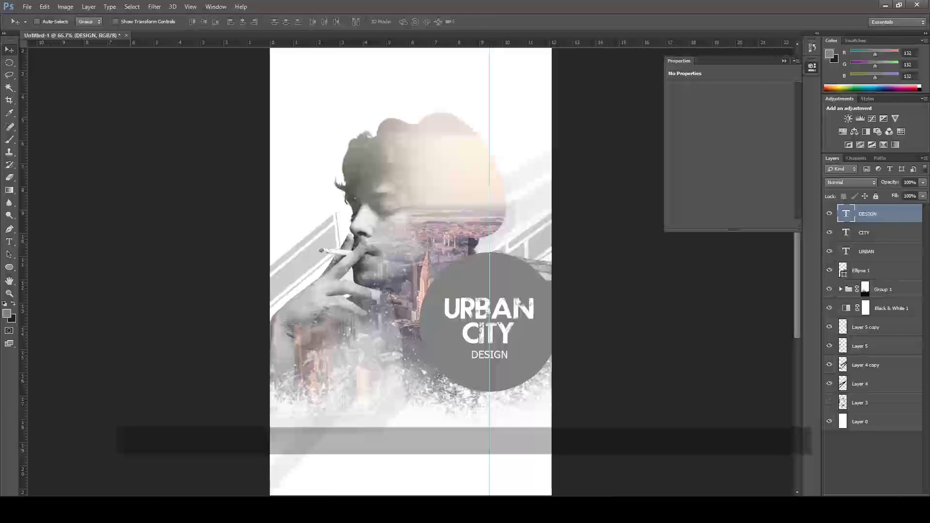
pyautogui.hotkey('ctrl', 't')
pyautogui.press('Return')
# Select the triangle from the Custom Shape library.
pyautogui.rightClick(9, 267)
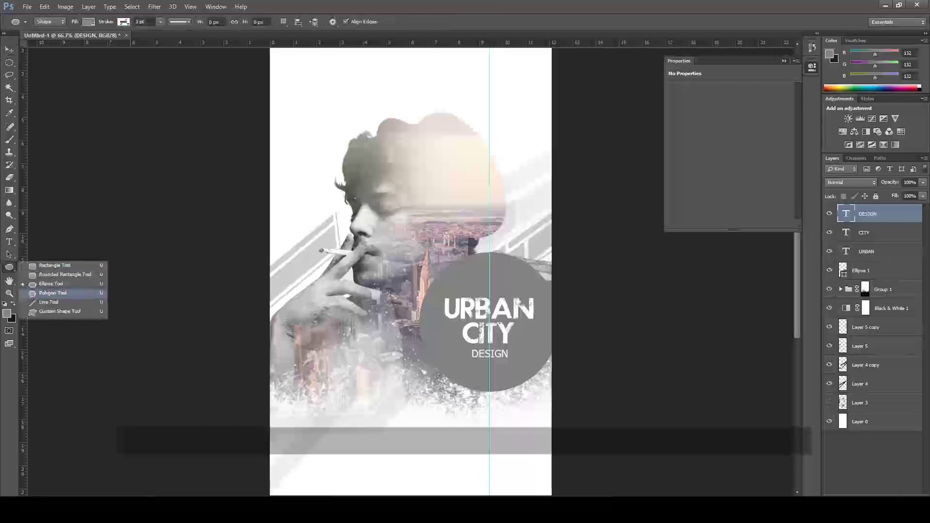
pyautogui.click(53, 313)
pyautogui.click(376, 22)
pyautogui.scroll(-2, 363, 68)
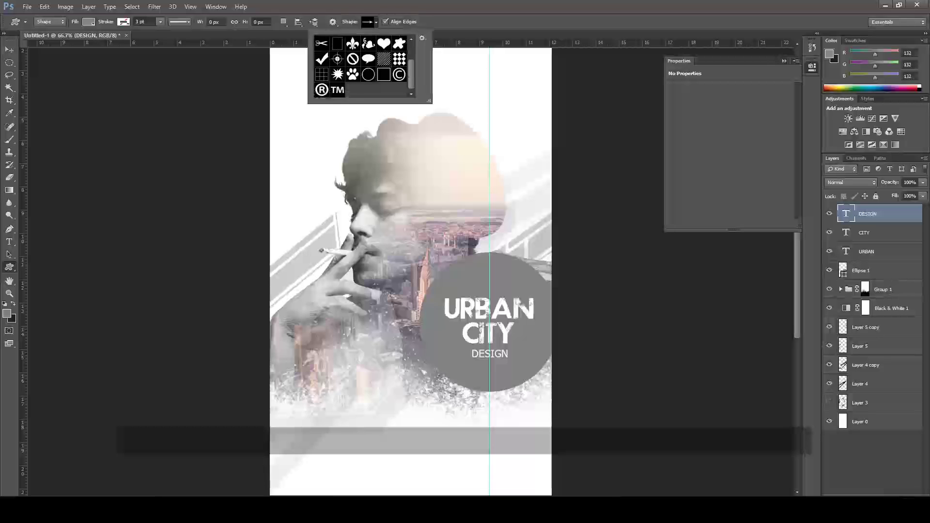
pyautogui.scroll(3, 363, 68)
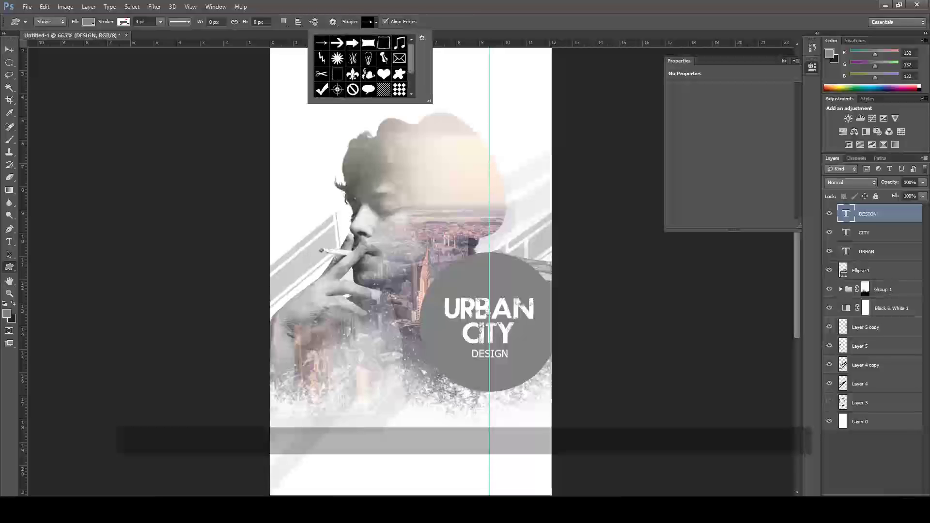
pyautogui.scroll(-1, 411, 291)
pyautogui.scroll(-1, 363, 67)
pyautogui.scroll(-1, 363, 68)
pyautogui.scroll(-1, 363, 68)
pyautogui.scroll(-1, 363, 68)
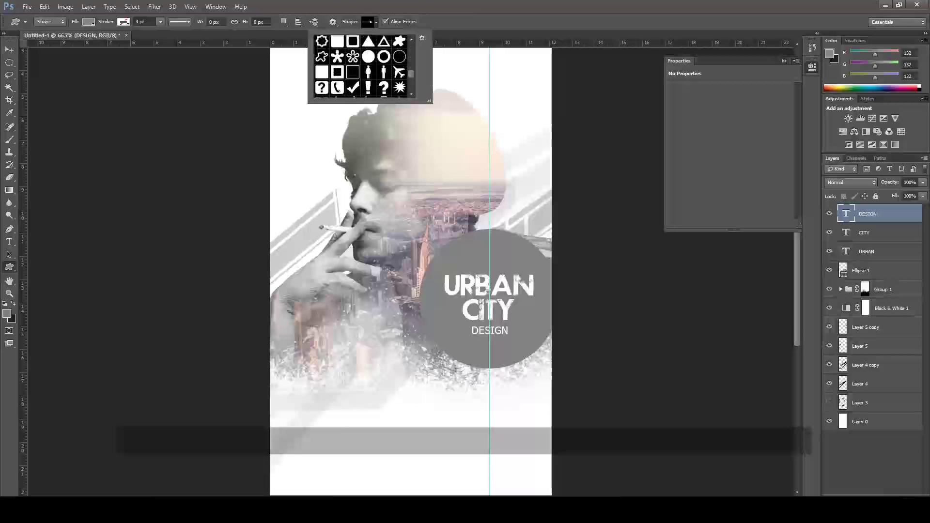
pyautogui.scroll(1, 363, 67)
pyautogui.click(368, 48)
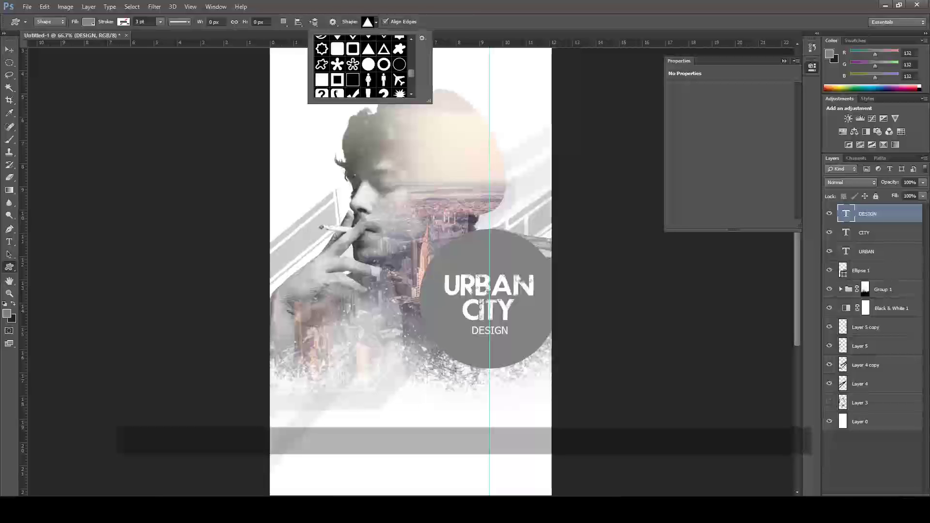
pyautogui.press('Return')
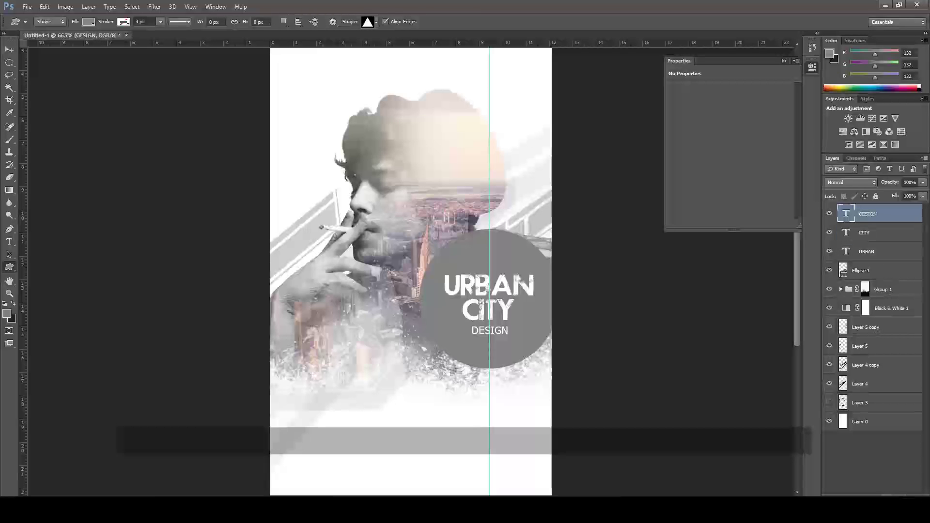
# Draw a small white triangle under the DESIGN text.
pyautogui.hotkey('ctrl', 'shift', 'alt', 'n')
pyautogui.hotkey('ctrl', '+')
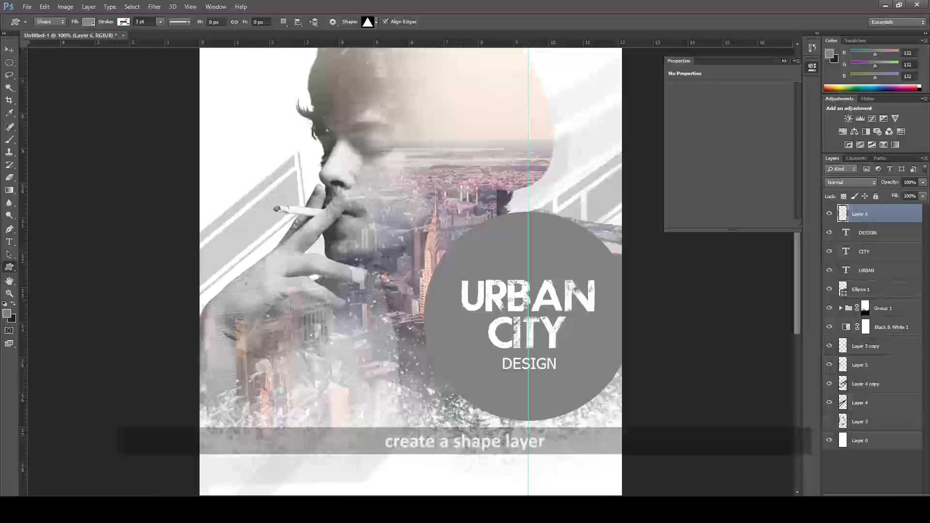
pyautogui.hotkey('ctrl', 'z')
pyautogui.hscroll(2, 339, 266)
pyautogui.hscroll(3, 339, 266)
pyautogui.press('x')
pyautogui.moveTo(352, 239); pyautogui.dragTo(436, 386)
pyautogui.press('v')
# Duplicate the triangle, scale the copy and position it beside the first.
pyautogui.hotkey('ctrl', 'j')
pyautogui.hotkey('ctrl', 't')
pyautogui.press('Return')
pyautogui.hotkey('ctrl', '+')
pyautogui.scroll(-3, 387, 290)
pyautogui.moveTo(387, 310)
pyautogui.mouseDown()
pyautogui.moveTo(409, 305)
pyautogui.moveTo(400, 334)
pyautogui.mouseUp()
pyautogui.rightClick(400, 306)
pyautogui.click(411, 311)
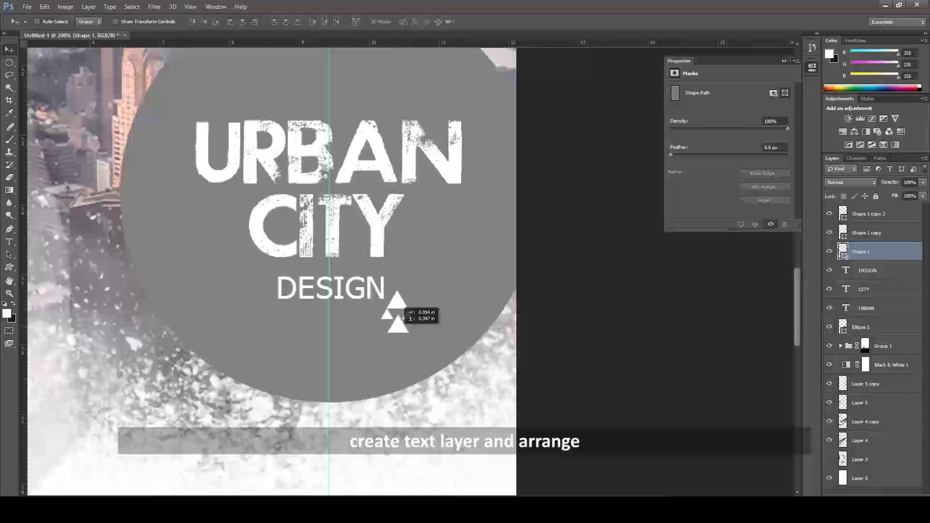
pyautogui.hotkey('ctrl', '0')
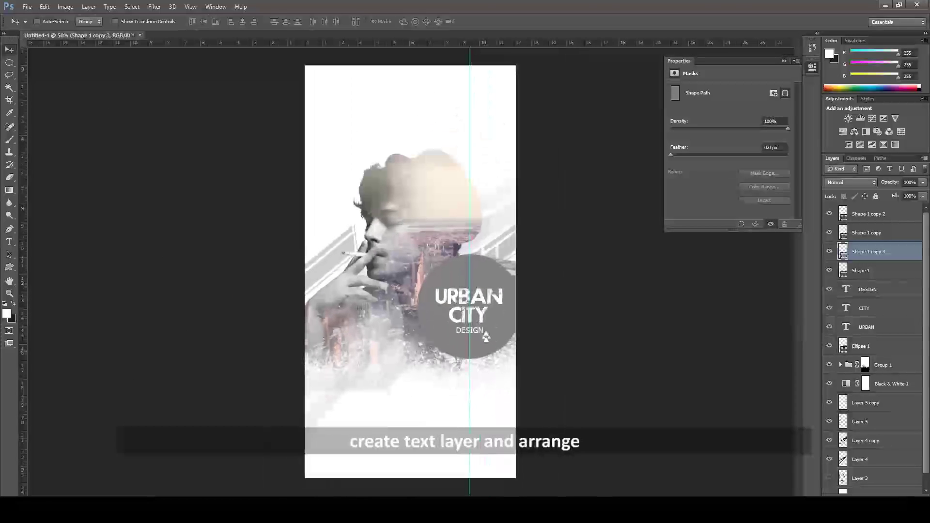
# Add a URAN CITY title line below the photo and colour it grey.
pyautogui.press('t')
pyautogui.click(393, 400)
pyautogui.write('PAR')
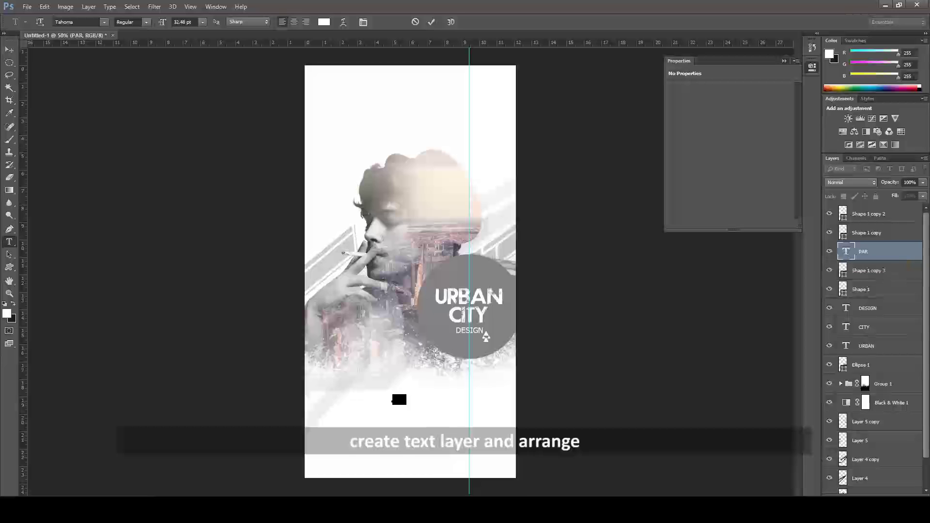
pyautogui.press('Right')
pyautogui.hotkey('ctrl', 'Return')
pyautogui.hotkey('ctrl', ']')
pyautogui.click(324, 21)
pyautogui.press('Return')
# Duplicate the title into a larger 2017 APRIL 21st date line beneath it.
pyautogui.press('v')
pyautogui.moveTo(414, 398); pyautogui.dragTo(414, 409)
pyautogui.doubleClick(414, 409)
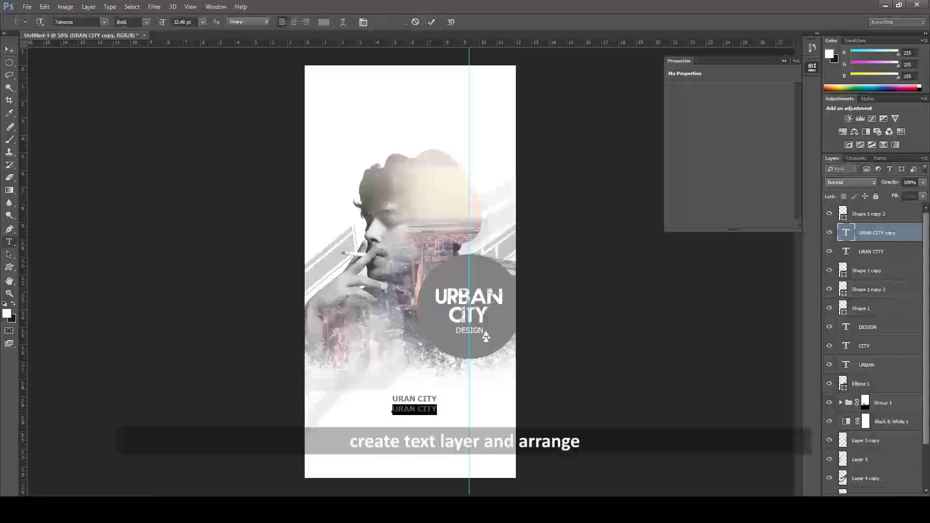
pyautogui.write('2017')
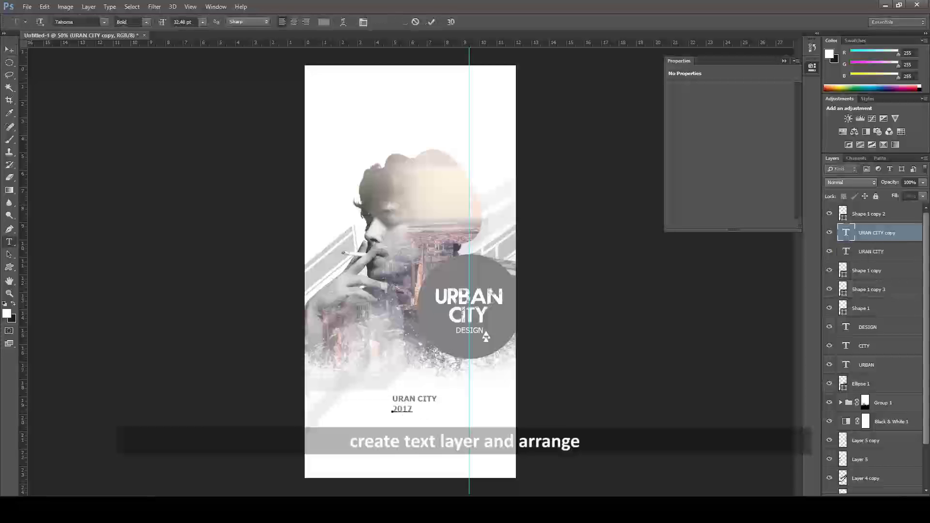
pyautogui.write(' marc')
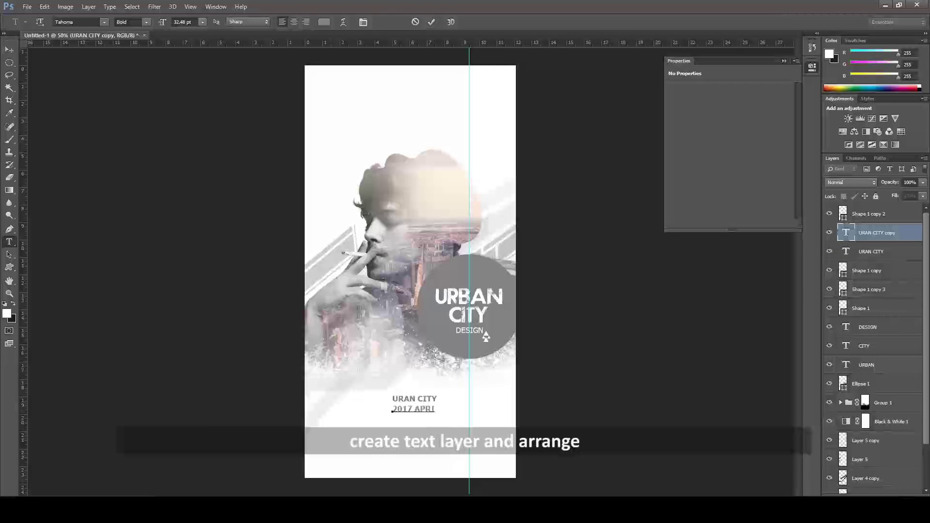
pyautogui.write('L 21st')
pyautogui.click(215, 6)
pyautogui.click(218, 102)
pyautogui.hotkey('ctrl', 't')
pyautogui.moveTo(459, 402)
pyautogui.mouseDown()
pyautogui.moveTo(473, 398)
pyautogui.moveTo(428, 393)
pyautogui.mouseUp()
pyautogui.press('Return')
# Add a MUSIC / PARTY DANCE / DJ line and a LIVE MUSIC AND MANY MORE line below it.
pyautogui.keyDown('ctrl'); pyautogui.click(411, 398); pyautogui.keyUp('ctrl')
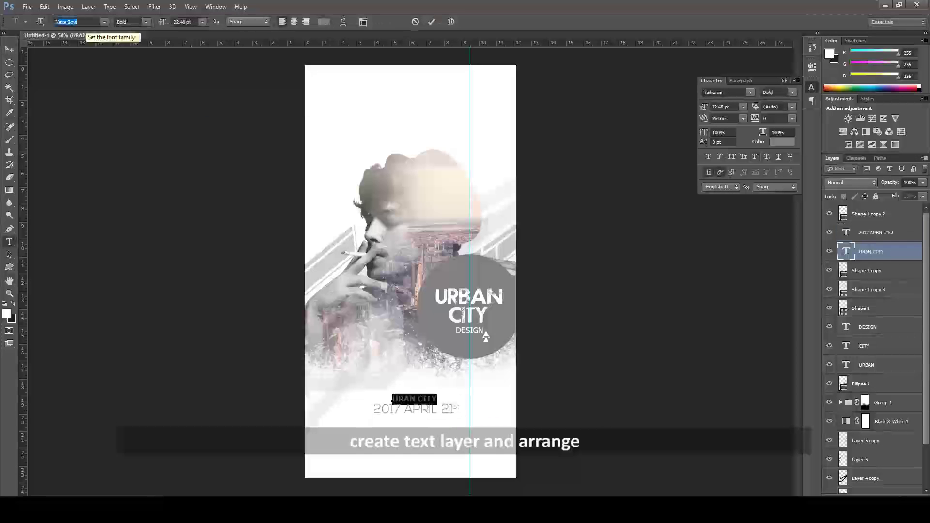
pyautogui.write('MUSIC / ')
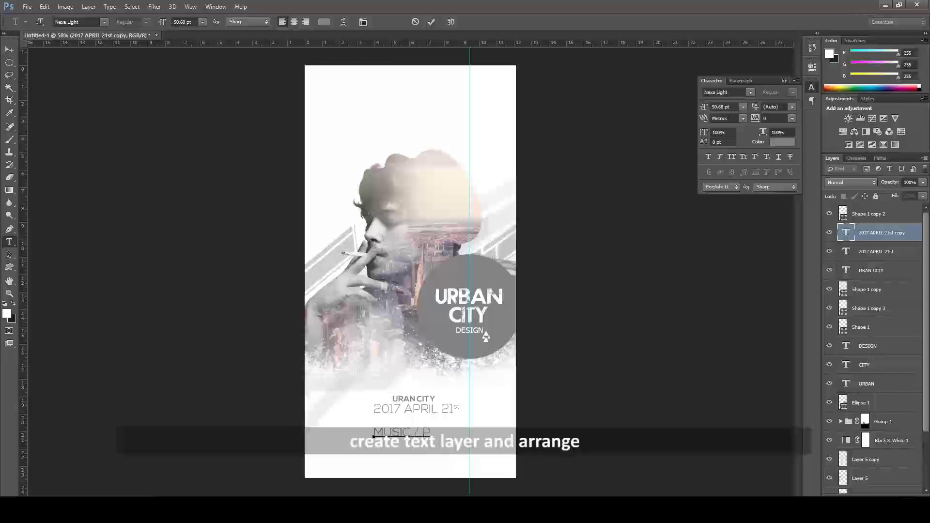
pyautogui.write('PARTY DANCE / DJ')
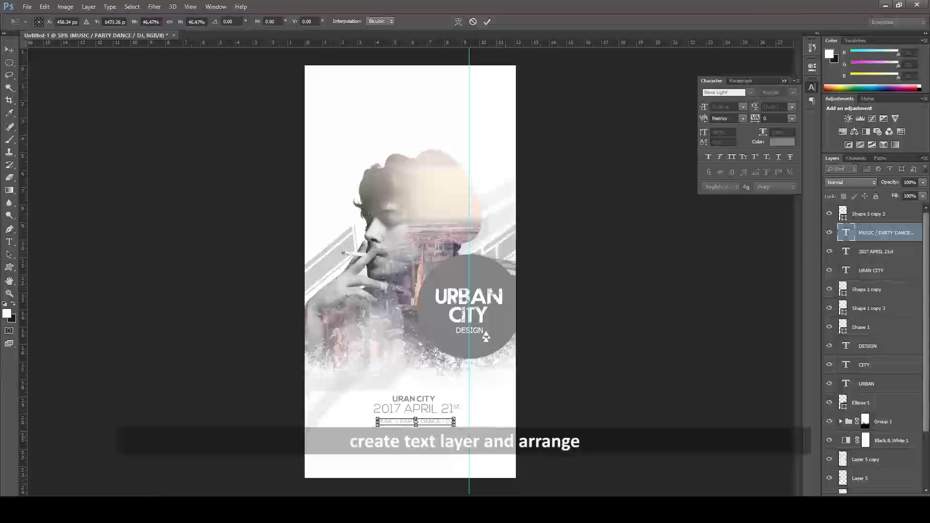
pyautogui.press('Return')
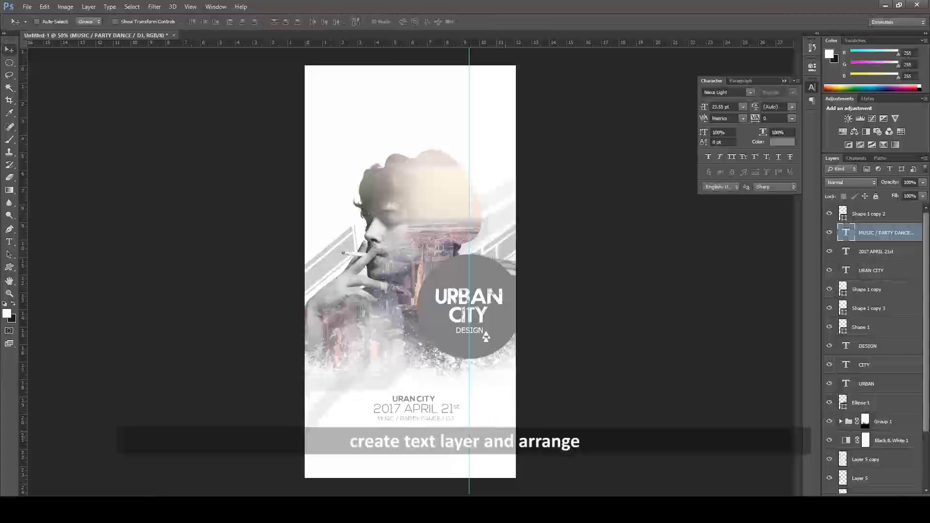
pyautogui.hotkey('ctrl', 'j')
pyautogui.press('t')
pyautogui.click(390, 431)
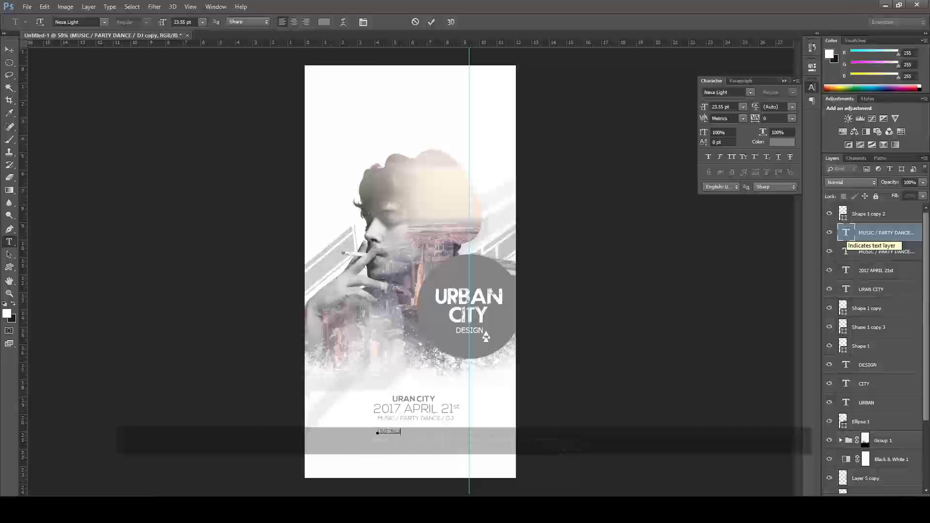
pyautogui.write('LIVE MUSIC')
pyautogui.write(' AND MANY MORE')
pyautogui.hotkey('ctrl', 'Return')
pyautogui.press('v')
pyautogui.hotkey('shift', 'Up')
pyautogui.hotkey('shift', 'Up')
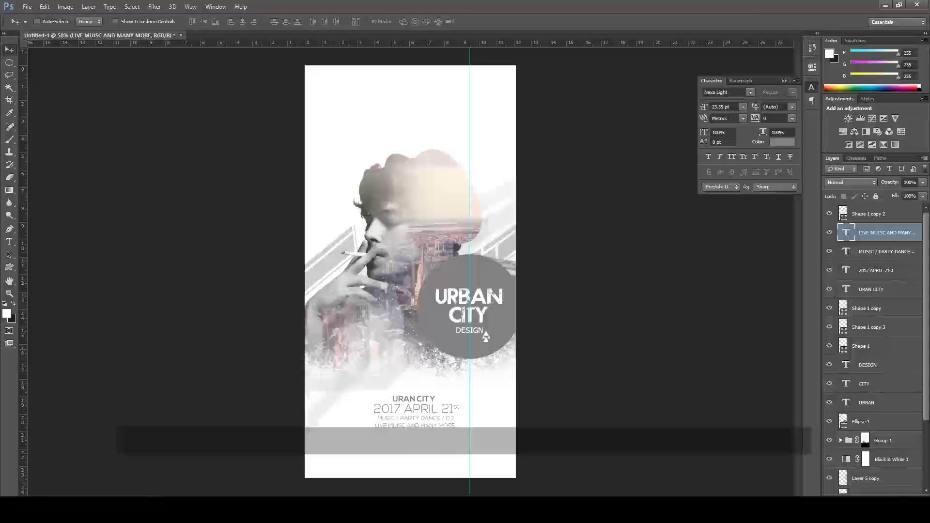
# Copy the date line to the top of the poster and retype it as FUN UNLIMITED.
pyautogui.click(875, 270)
pyautogui.hotkey('ctrl', 'j')
pyautogui.moveTo(414, 408); pyautogui.dragTo(339, 92)
pyautogui.doubleClick(845, 270)
pyautogui.write('FUN UNLIMITED')
pyautogui.hotkey('ctrl', 'Return')
pyautogui.press('v')
pyautogui.hotkey('shift', 'Left')
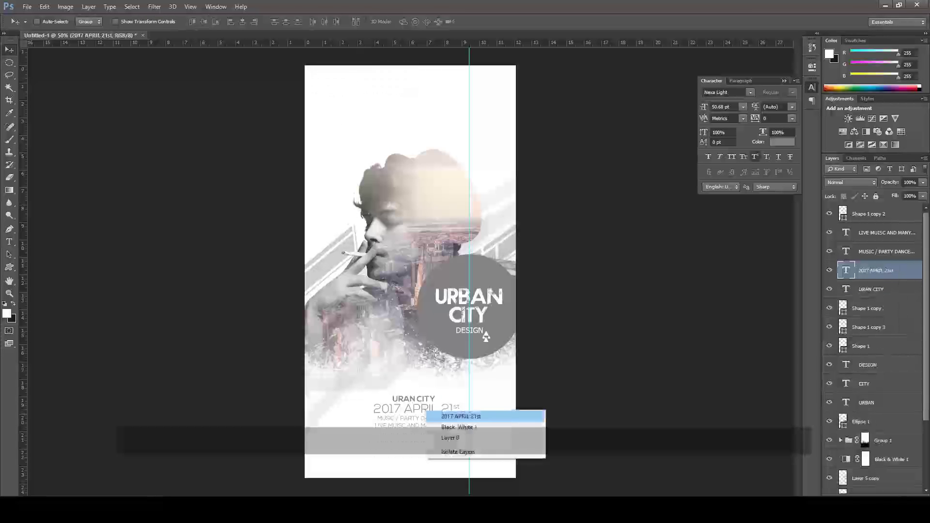
# Split the top date into two centred lines with 2017 on its own, and move it top-left.
pyautogui.doubleClick(339, 91)
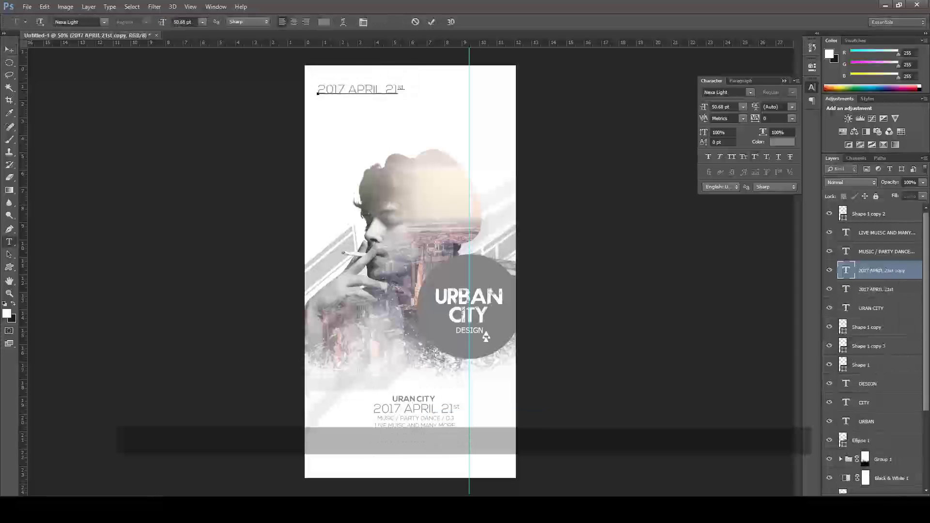
pyautogui.click(347, 91)
pyautogui.press('Return')
pyautogui.click(294, 22)
pyautogui.hotkey('ctrl', 'Return')
pyautogui.press('v')
pyautogui.moveTo(377, 92); pyautogui.dragTo(365, 95)
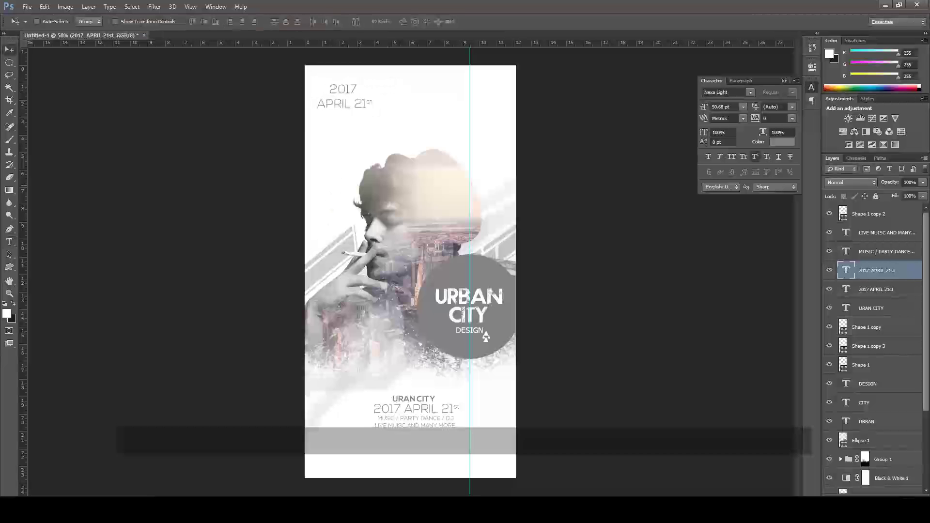
# Retype the lower line as FUN UNLIMITED and a copy below it as TICKETS ARE NOW AVAILABLE.
pyautogui.doubleClick(846, 289)
pyautogui.write('FUN UNLIMITED')
pyautogui.hotkey('ctrl', 'Return')
pyautogui.hotkey('ctrl', 'j')
pyautogui.hotkey('shift', 'Down')
pyautogui.hotkey('shift', 'Down')
pyautogui.hotkey('shift', 'Down')
pyautogui.doubleClick(845, 289)
pyautogui.write('TICKETS ARE NOW AVAIL')
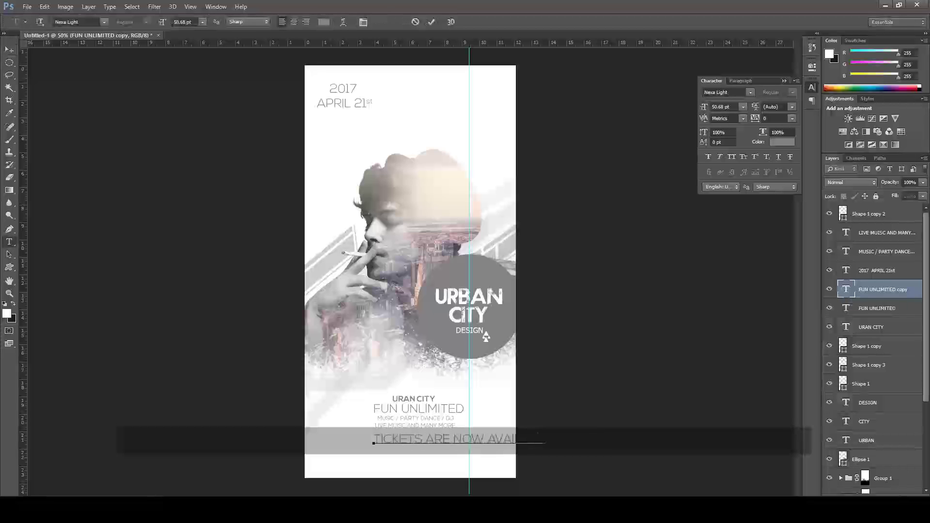
pyautogui.write('ABv')
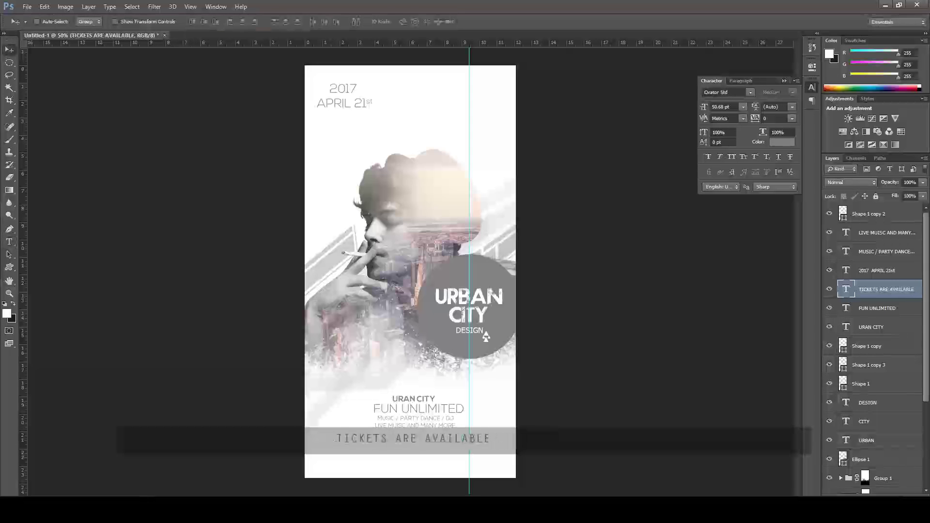
# Select the bottom text lines together, then centre and evenly distribute them.
pyautogui.hotkey('alt', '[')
pyautogui.hotkey('alt', '[')
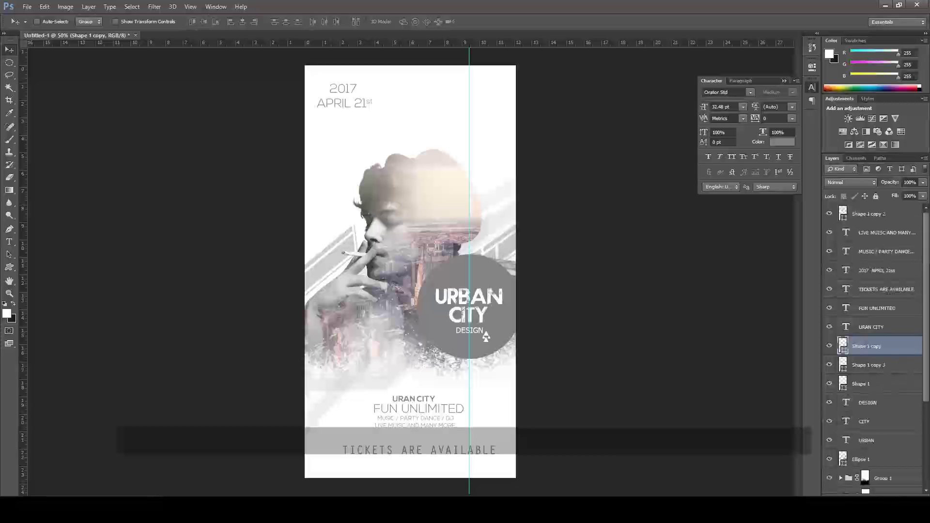
pyautogui.moveTo(876, 270); pyautogui.dragTo(877, 224)
pyautogui.click(886, 251)
pyautogui.keyDown('shift'); pyautogui.click(871, 327); pyautogui.keyUp('shift')
pyautogui.click(286, 21)
pyautogui.click(324, 21)
# Set the title's tracking to 340 and correct its spelling to URBAN CITY.
pyautogui.click(886, 270)
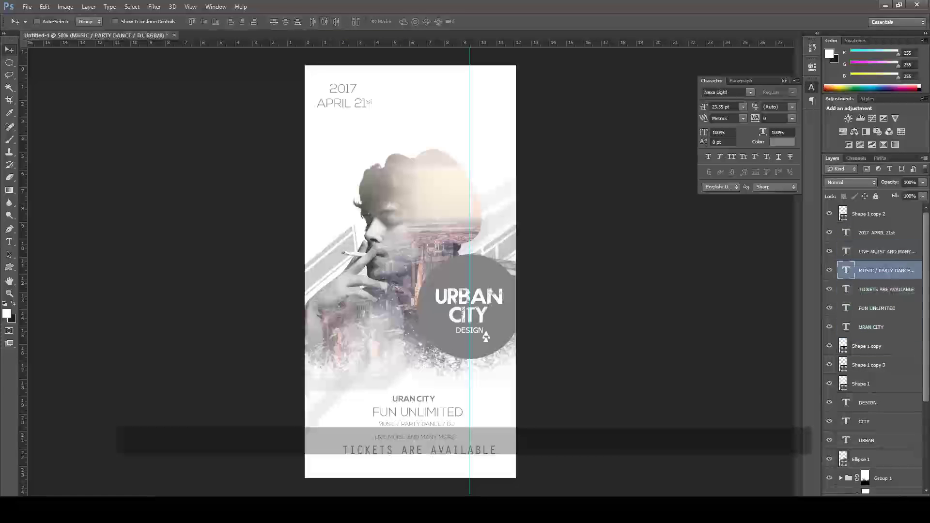
pyautogui.doubleClick(845, 327)
pyautogui.click(774, 107)
pyautogui.write('340')
pyautogui.press('Return')
pyautogui.write('B')
pyautogui.click(9, 49)
# Merge the two small lines into one, resize it, and nudge TICKETS ARE AVAILABLE up.
pyautogui.doubleClick(845, 252)
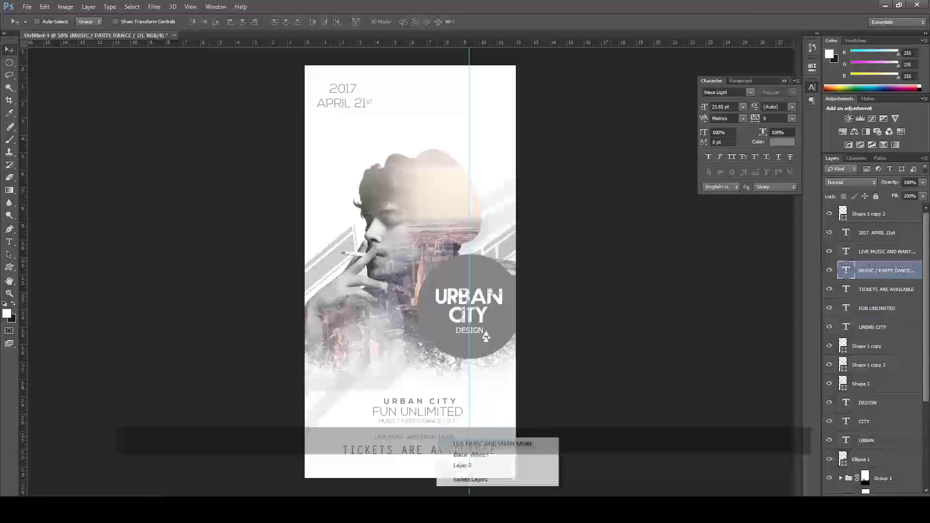
pyautogui.hotkey('ctrl', 'v')
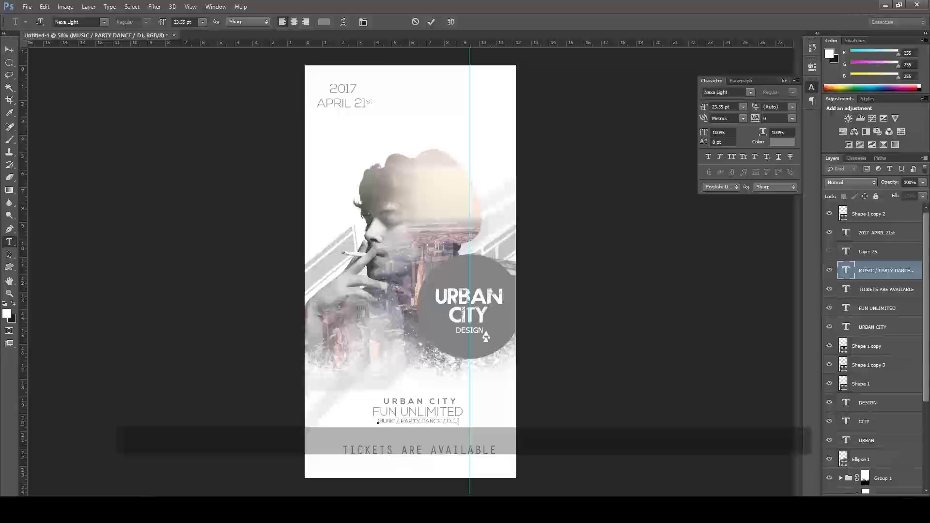
pyautogui.hotkey('ctrl', 't')
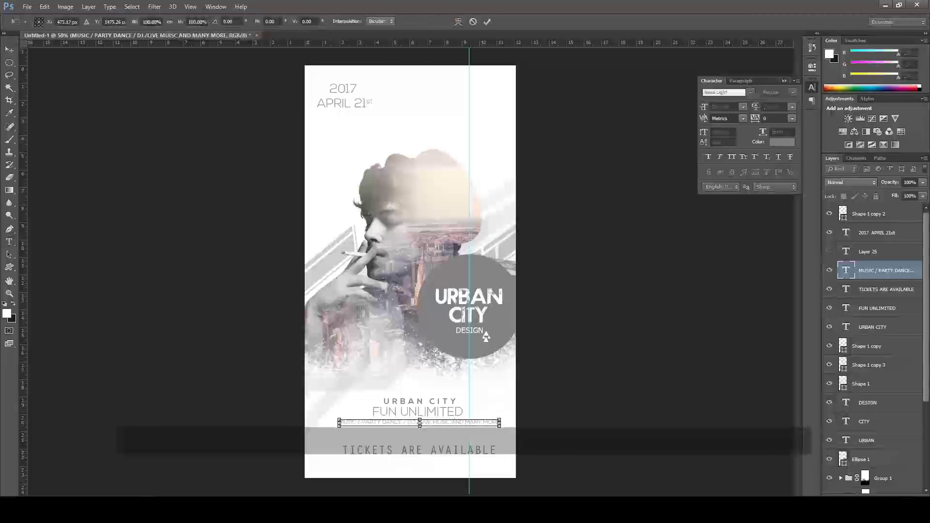
pyautogui.press('Return')
pyautogui.hotkey('alt', '[')
pyautogui.hotkey('shift', 'Up')
pyautogui.hotkey('shift', 'Up')
pyautogui.hotkey('shift', 'Up')
pyautogui.hotkey('shift', 'Up')
pyautogui.hotkey('shift', 'Up')
pyautogui.hotkey('shift', 'Up')
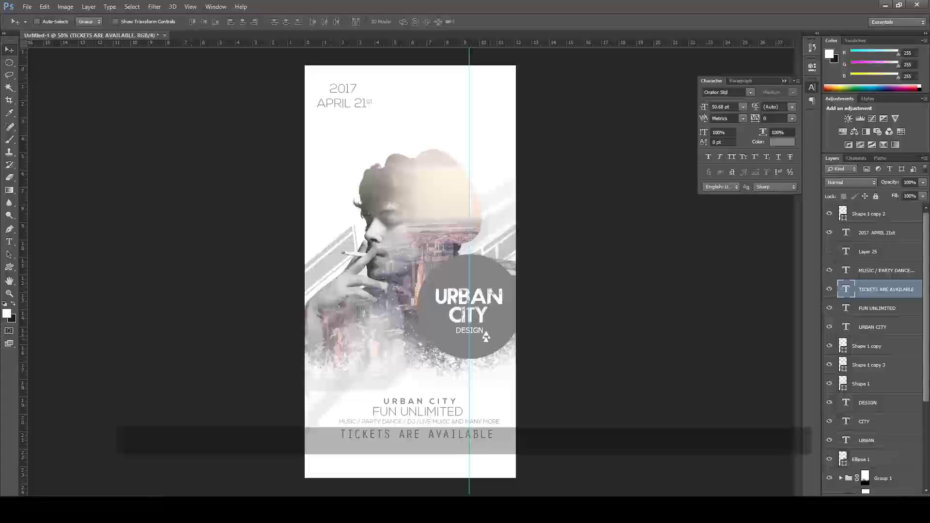
# Select the Ellipse 1 layer from the canvas right-click layer list.
pyautogui.rightClick(487, 332)
pyautogui.click(503, 337)
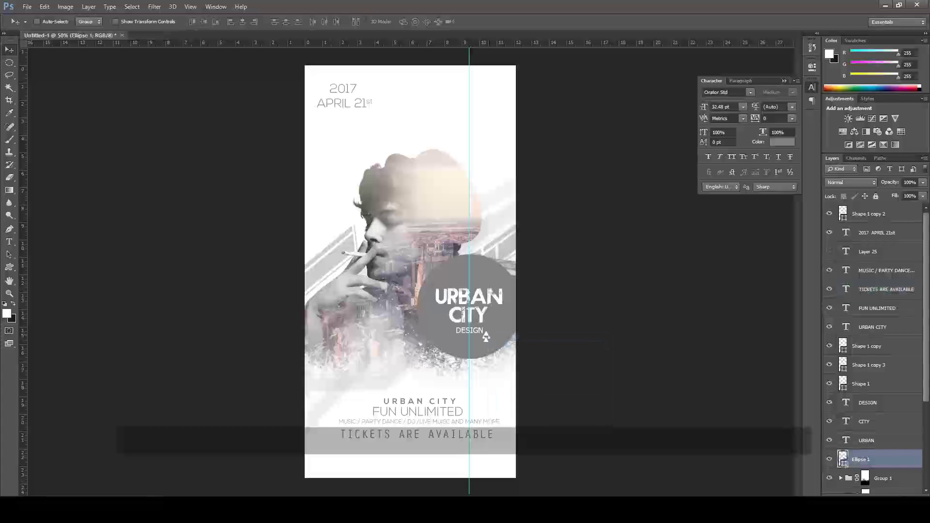
pyautogui.rightClick(485, 336)
pyautogui.click(506, 334)
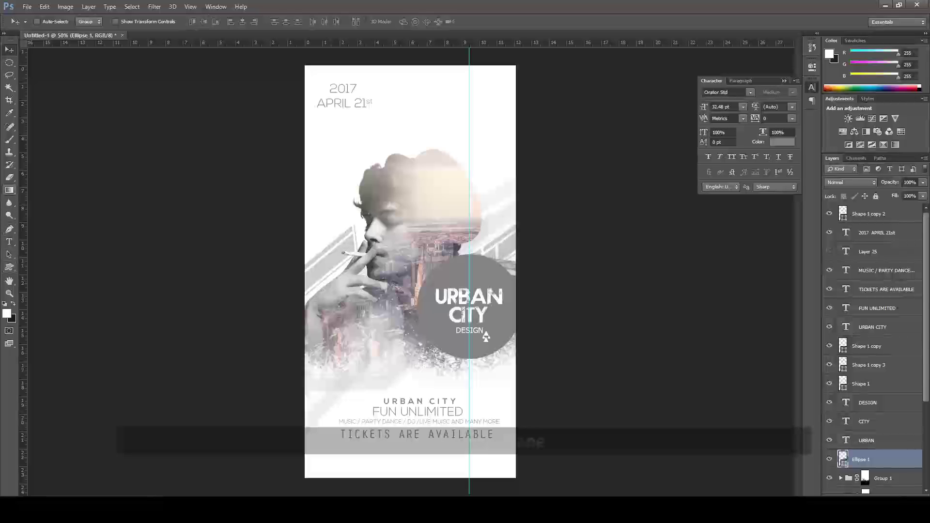
# Set up the Custom Shape tool with the ring outline shape, grey colour, and a new layer.
pyautogui.click(9, 267)
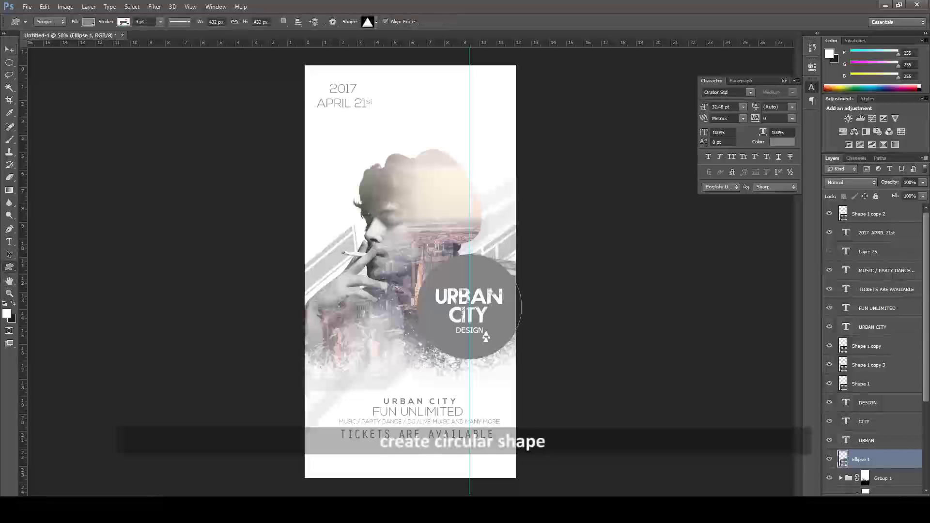
pyautogui.click(371, 21)
pyautogui.click(384, 64)
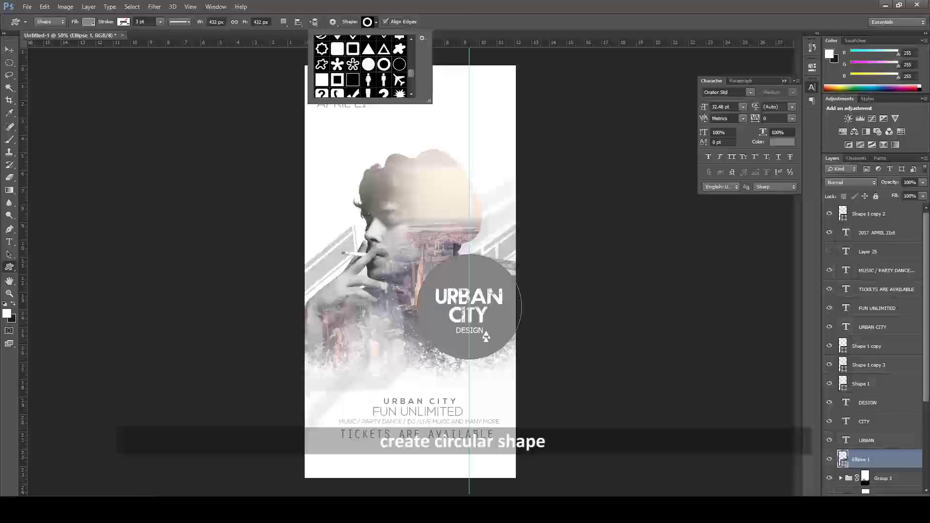
pyautogui.press('Return')
pyautogui.click(6, 313)
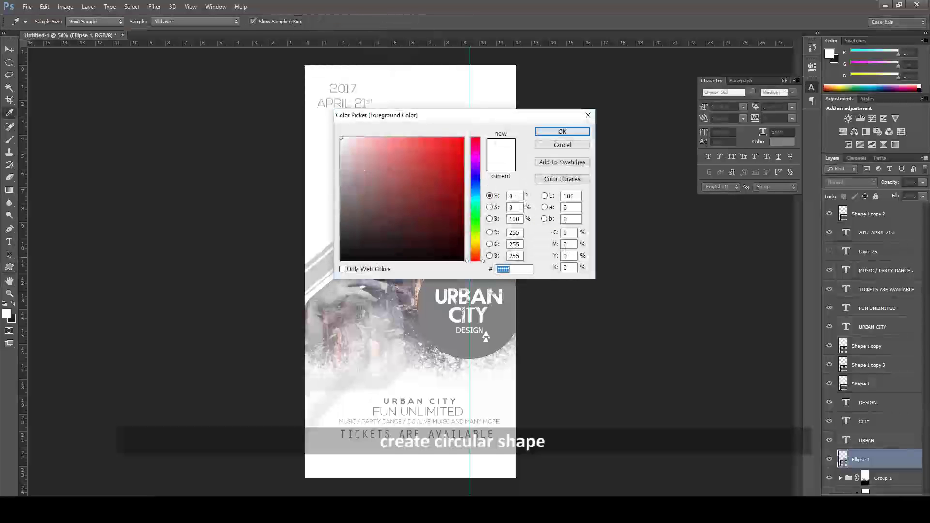
pyautogui.press('Return')
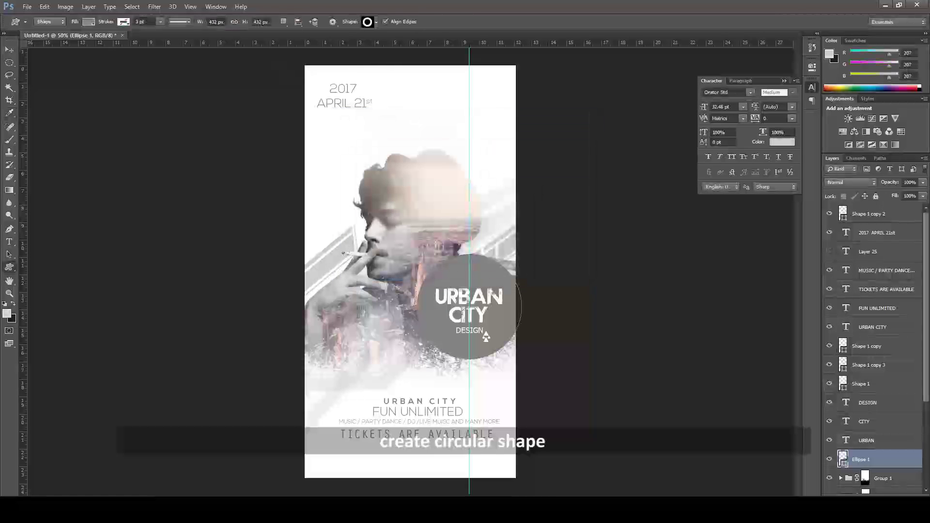
pyautogui.hotkey('ctrl', 'shift', 'alt', 'n')
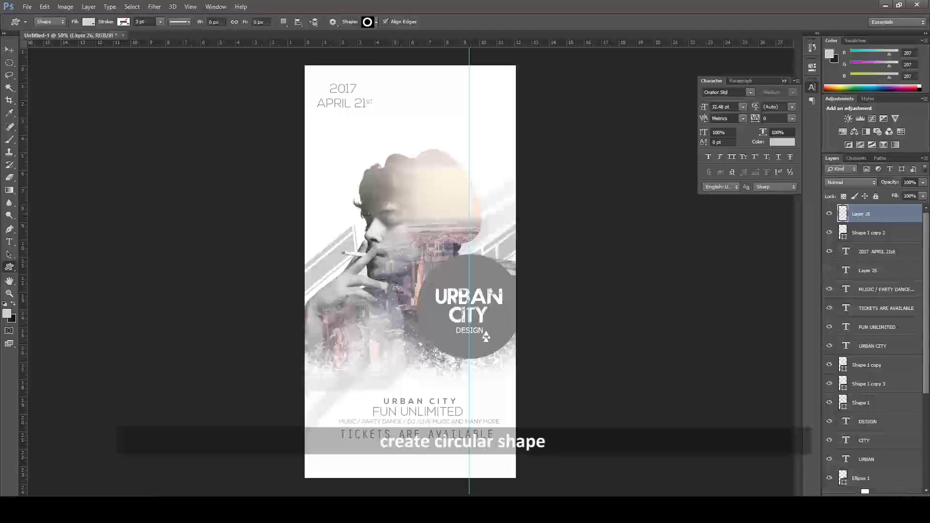
# Draw eight small rings around the left and right sides of the man's head.
pyautogui.moveTo(393, 138)
pyautogui.mouseDown()
pyautogui.moveTo(410, 152)
pyautogui.moveTo(391, 174)
pyautogui.mouseUp()
pyautogui.moveTo(345, 220); pyautogui.dragTo(335, 220)
pyautogui.moveTo(326, 240); pyautogui.dragTo(322, 253)
pyautogui.moveTo(484, 197); pyautogui.dragTo(496, 215)
pyautogui.moveTo(496, 224); pyautogui.dragTo(507, 243)
pyautogui.moveTo(490, 204); pyautogui.dragTo(487, 229)
pyautogui.moveTo(495, 163); pyautogui.dragTo(500, 168)
pyautogui.moveTo(503, 137); pyautogui.dragTo(483, 161)
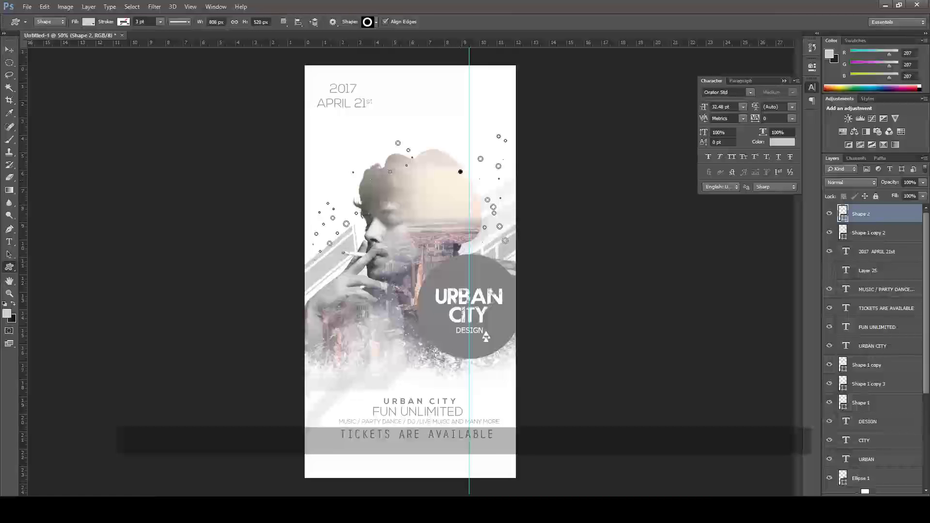
pyautogui.hotkey('alt', '[')
pyautogui.press('v')
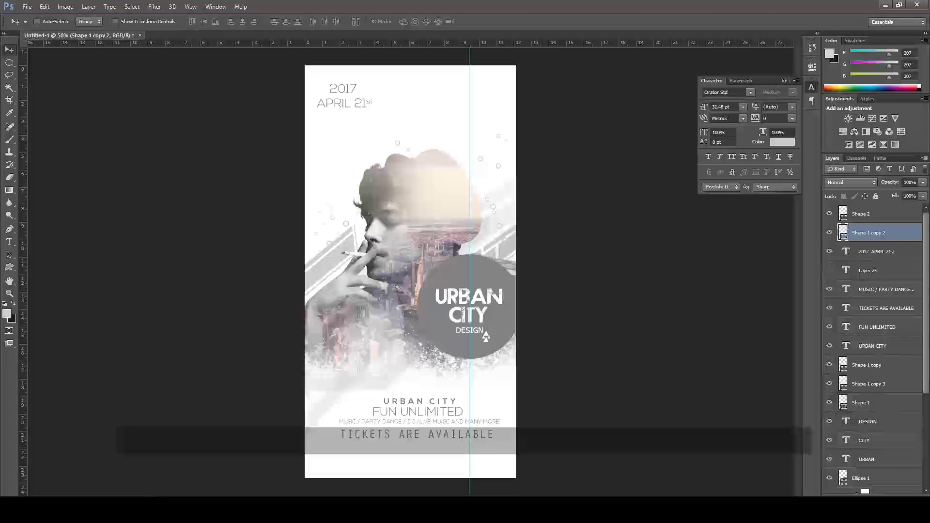
# Load the grey Ellipse 1 circle as a selection, with the brush tool ready.
pyautogui.hotkey('alt', ']')
pyautogui.hotkey('ctrl', 'shift', 'alt', 'n')
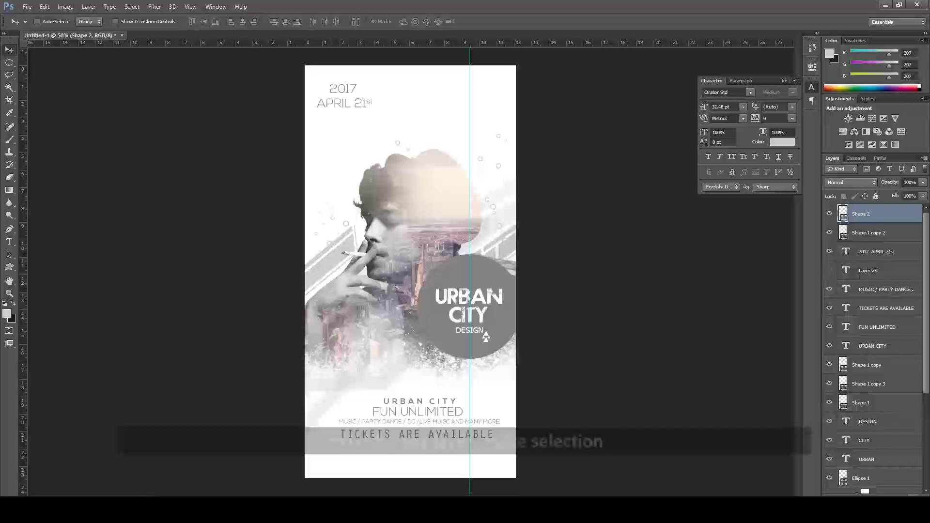
pyautogui.press('b')
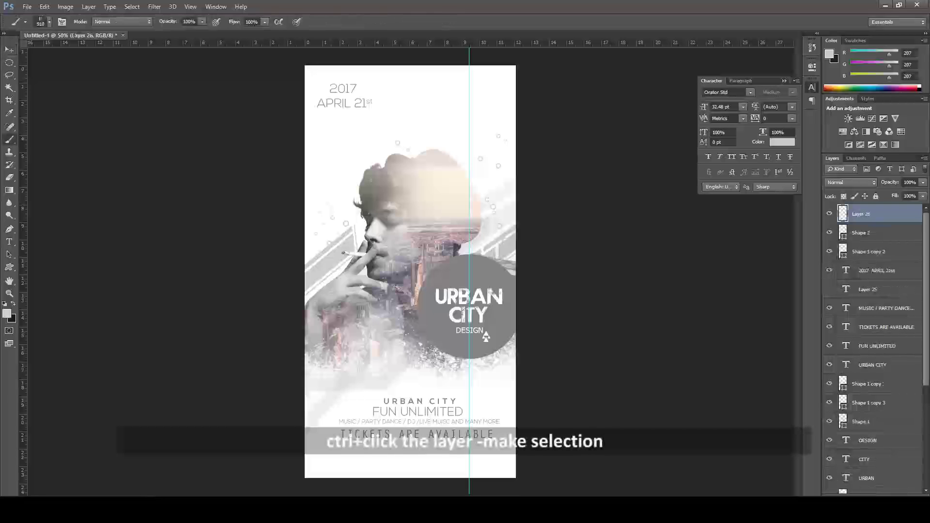
pyautogui.hotkey('ctrl', 'shift', 'alt', 'n')
pyautogui.click(861, 409)
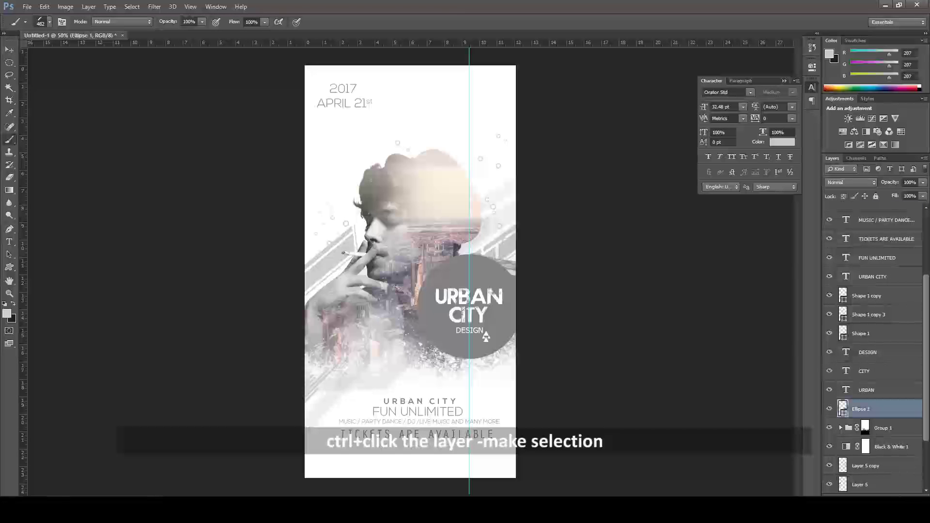
pyautogui.keyDown('ctrl'); pyautogui.click(842, 408); pyautogui.keyUp('ctrl')
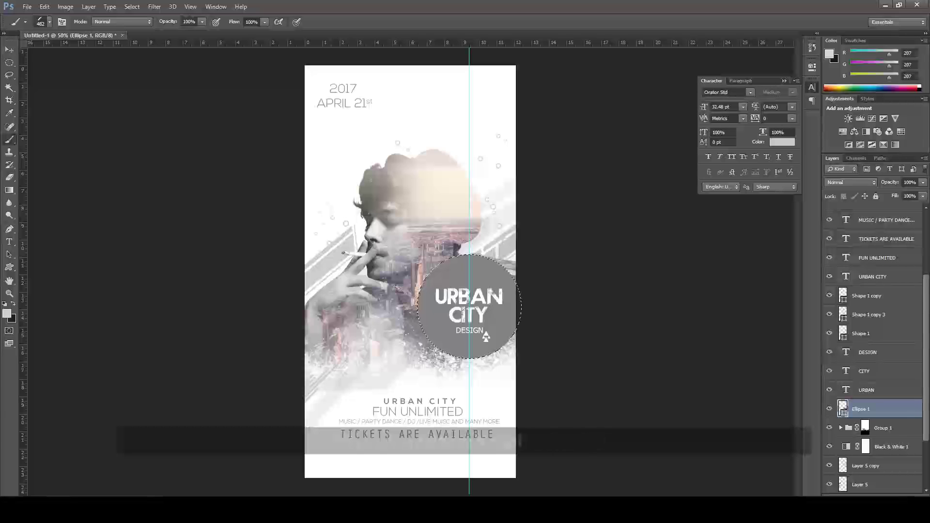
# Paint white diagonal stripes inside the circle on a new layer at 25% opacity, then deselect.
pyautogui.hotkey('ctrl', 'shift', 'alt', 'n')
pyautogui.click(468, 313)
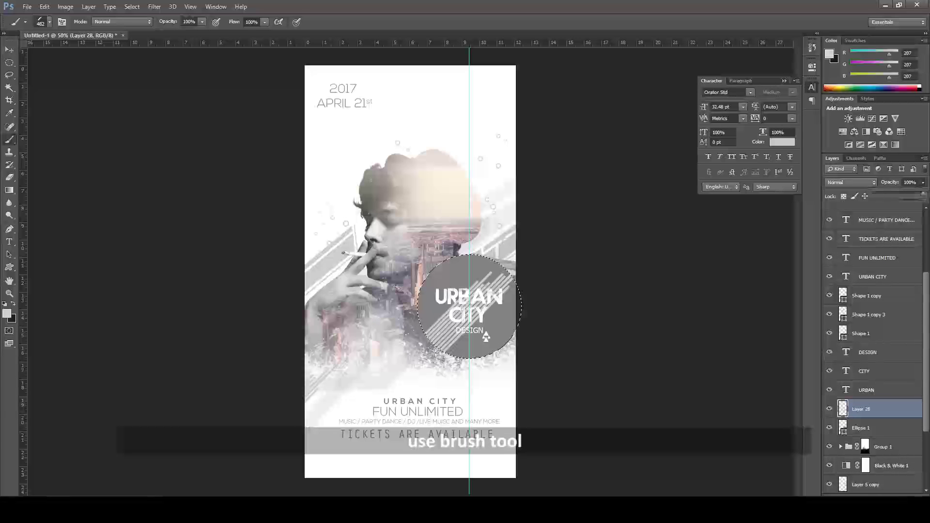
pyautogui.moveTo(922, 193); pyautogui.dragTo(885, 193)
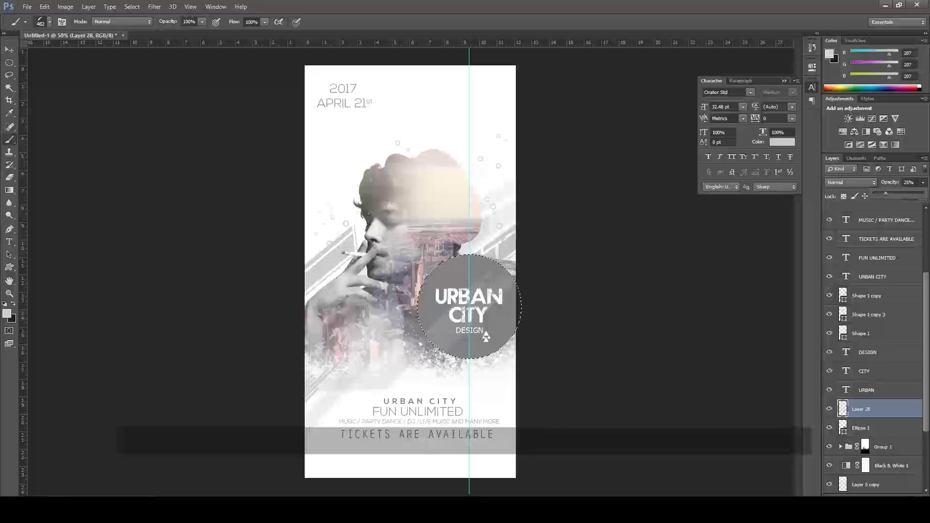
pyautogui.click(486, 336)
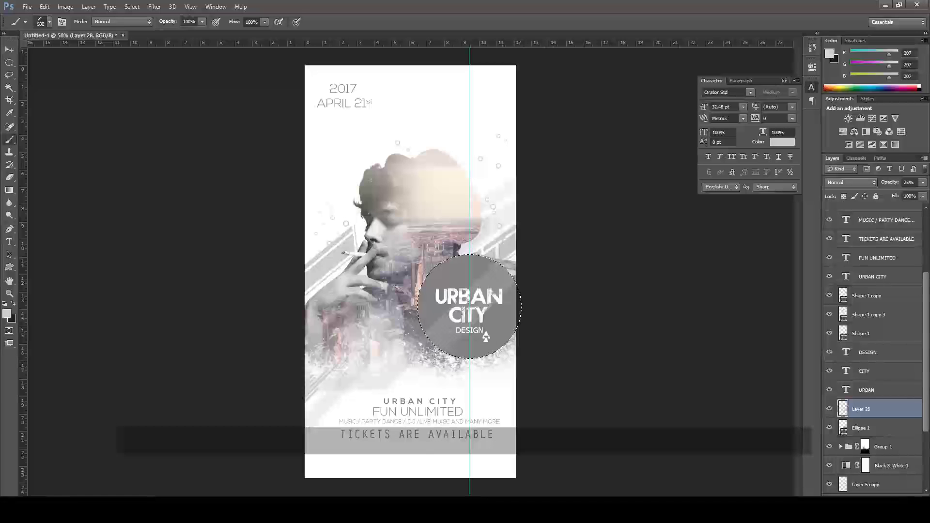
pyautogui.hotkey('ctrl', 'd')
pyautogui.press(']')
pyautogui.press(']')
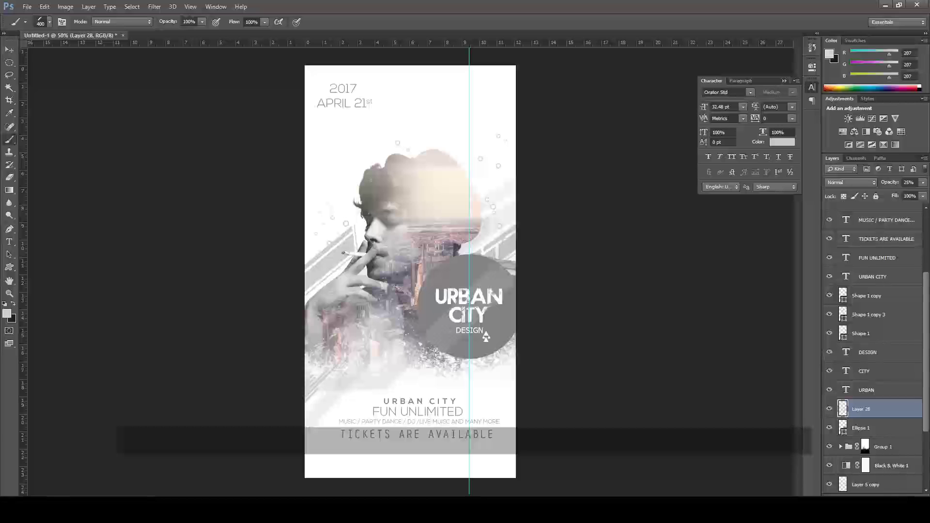
pyautogui.scroll(3, 871, 348)
pyautogui.scroll(3, 871, 349)
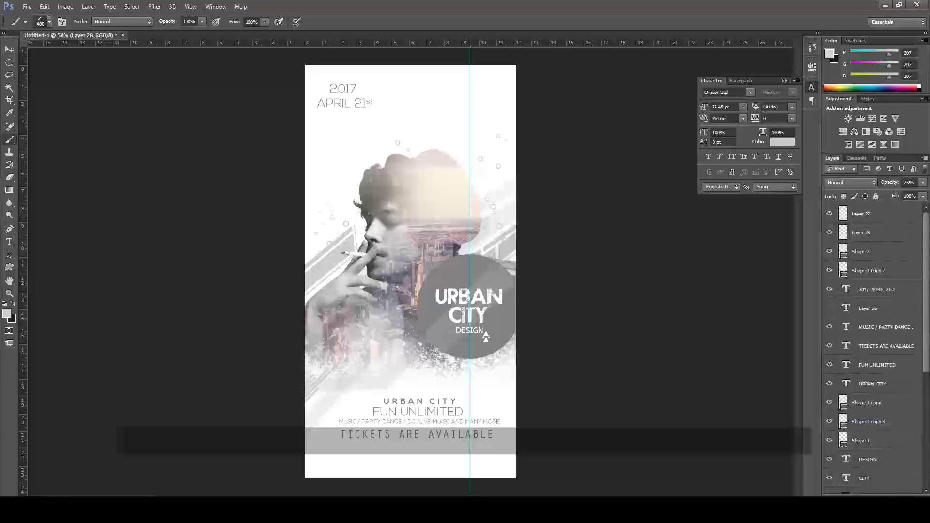
# Paint a broad light blue 75 px stroke over the man's head on a Soft Light layer.
pyautogui.click(866, 213)
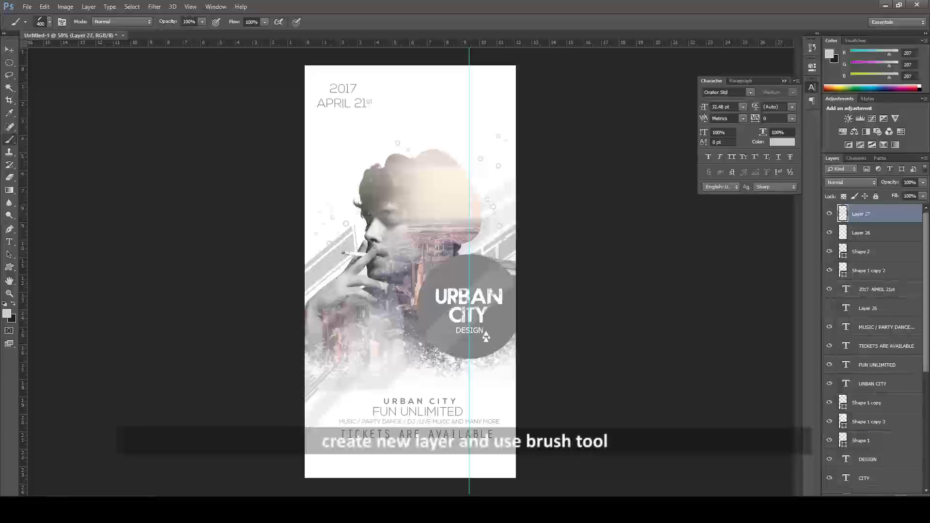
pyautogui.hotkey('ctrl', 'shift', 'alt', 'n')
pyautogui.click(50, 22)
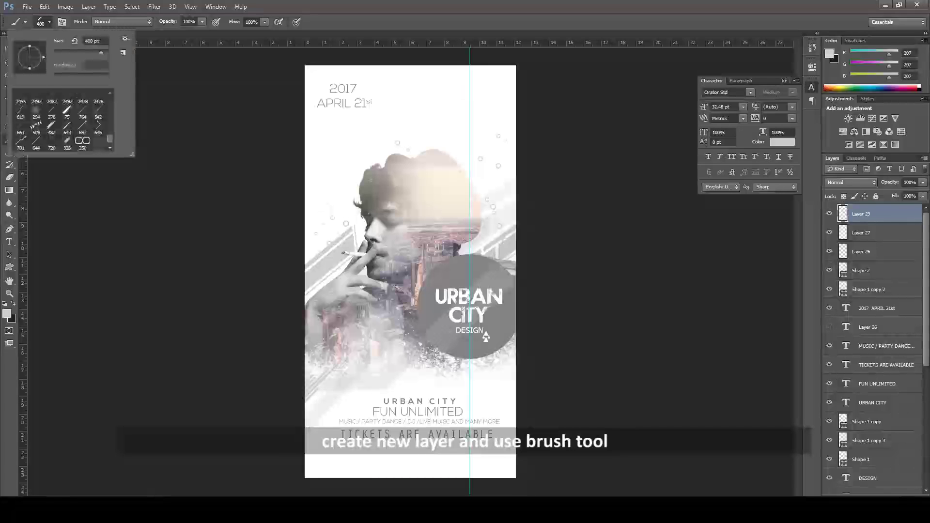
pyautogui.doubleClick(66, 110)
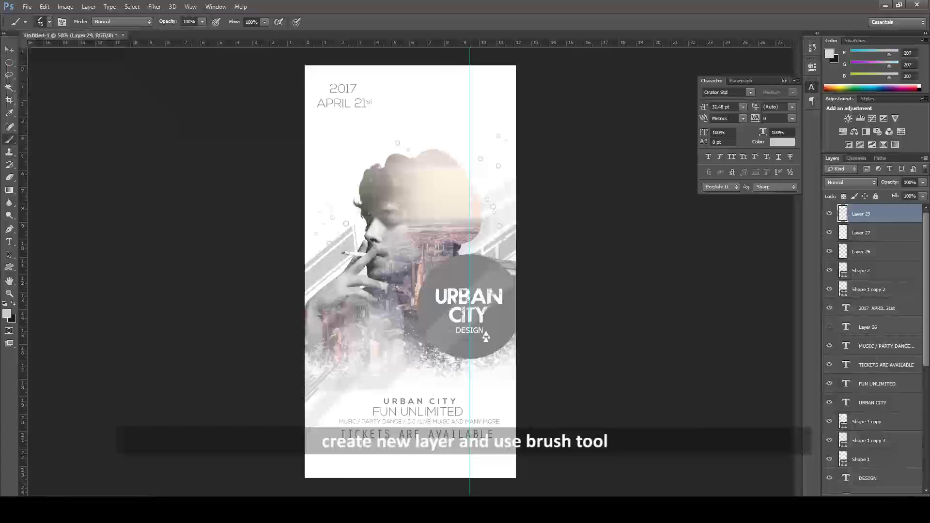
pyautogui.moveTo(315, 286); pyautogui.dragTo(417, 150)
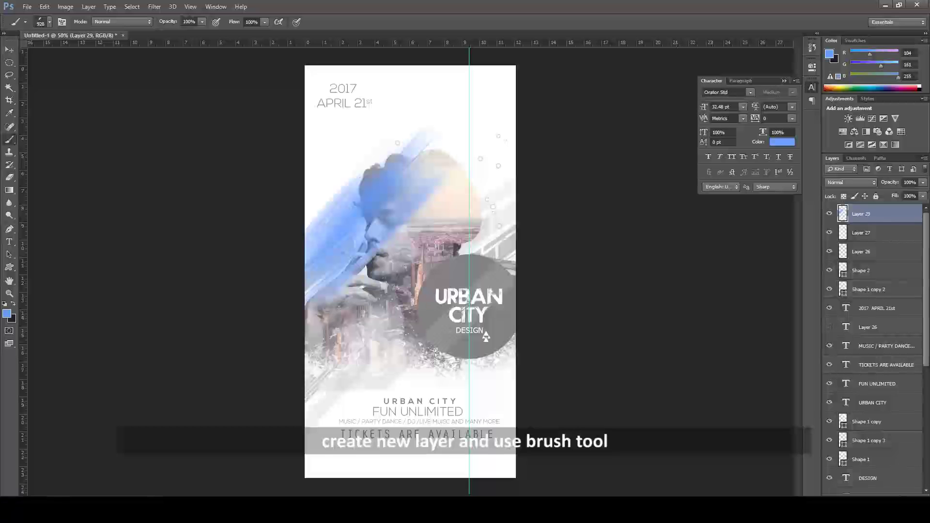
pyautogui.click(851, 182)
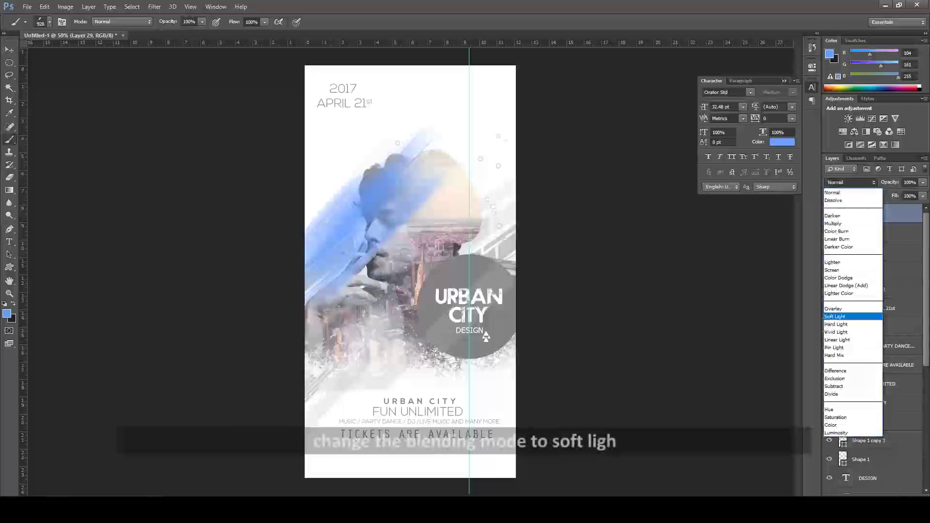
pyautogui.click(835, 316)
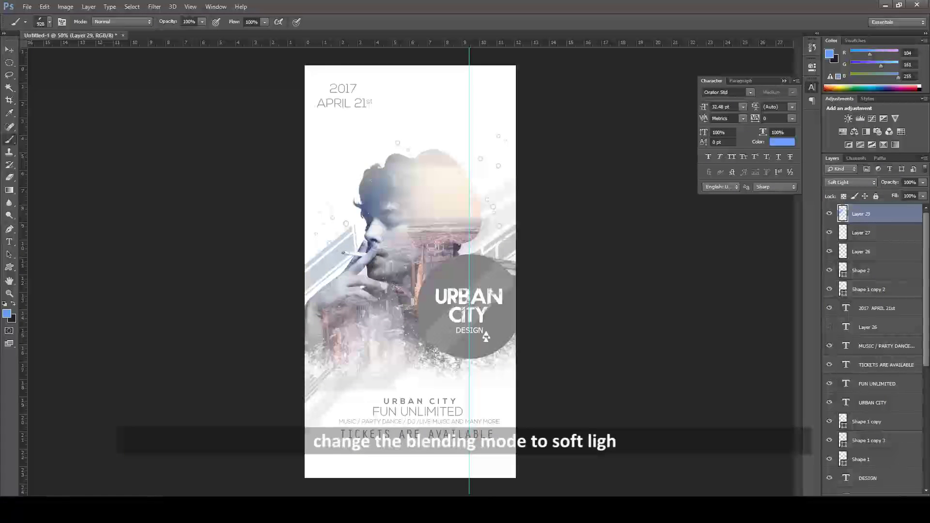
# Add a Soft Light blue stroke along the poster's left edge on its own layer.
pyautogui.hotkey('ctrl', 'shift', 'alt', 'n')
pyautogui.moveTo(310, 339); pyautogui.dragTo(368, 223)
pyautogui.click(851, 182)
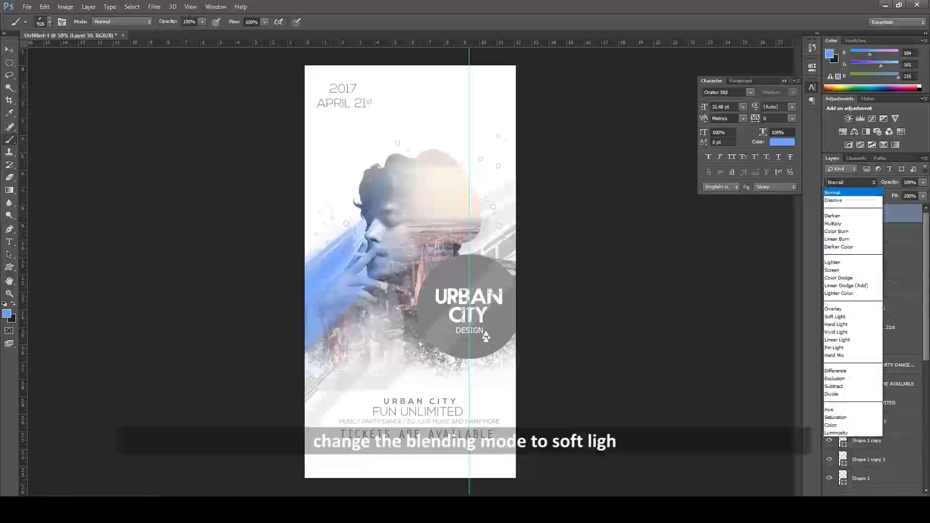
pyautogui.click(835, 316)
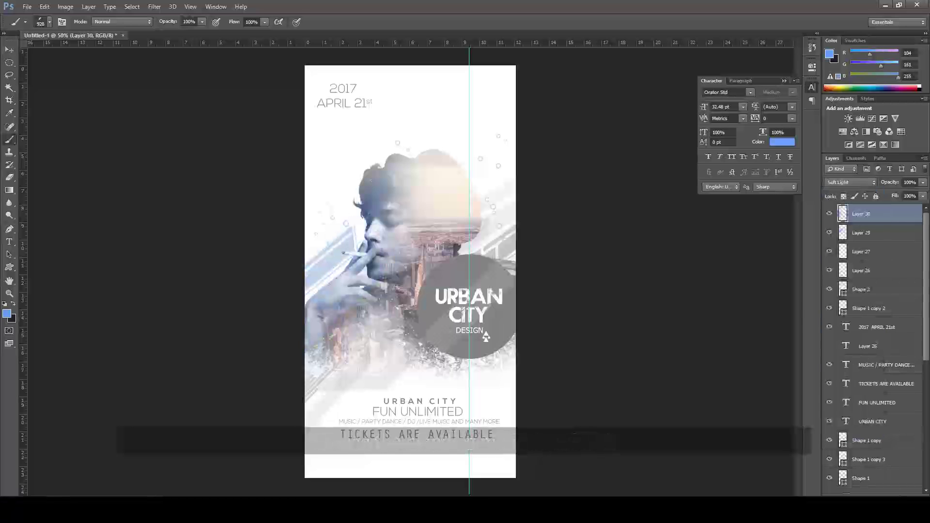
pyautogui.hotkey('ctrl', 'shift', 'alt', 'n')
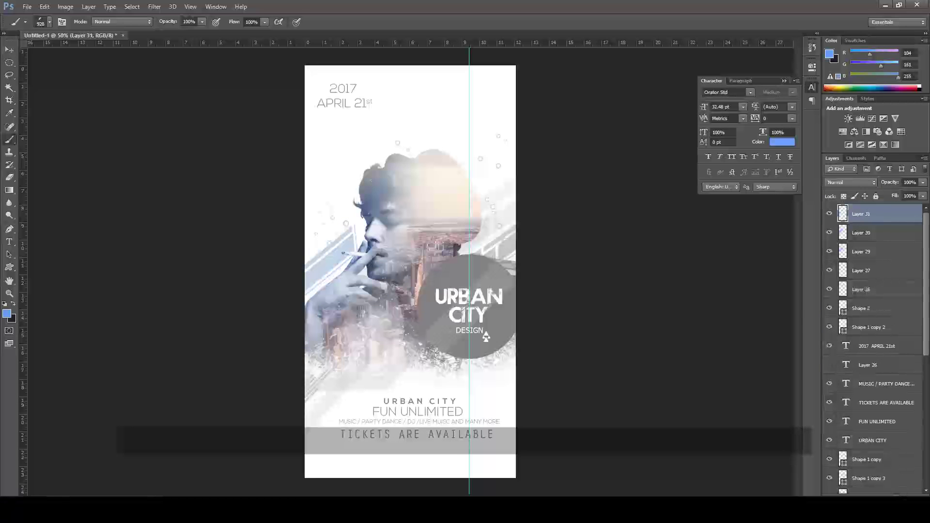
# Paint a diagonal #ffba00 yellow stroke across the figure, blended as Soft Light.
pyautogui.click(7, 314)
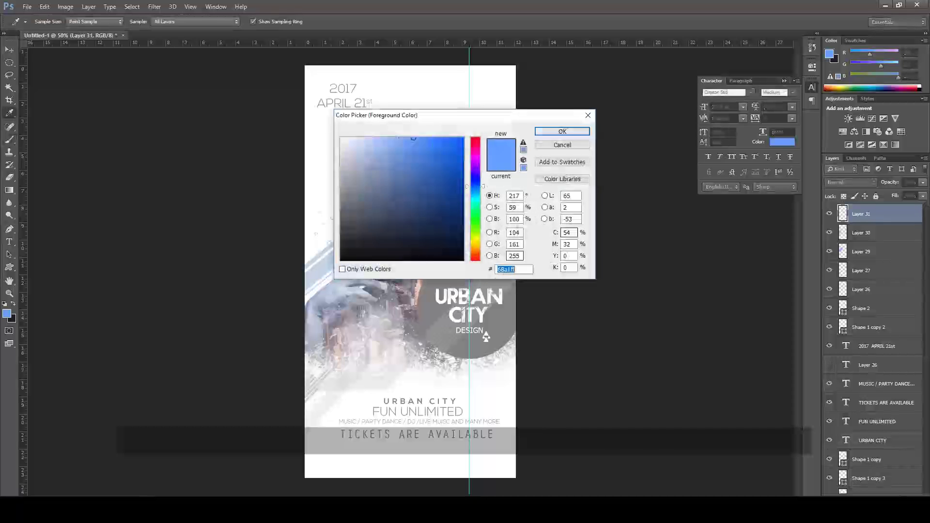
pyautogui.write('ffba00')
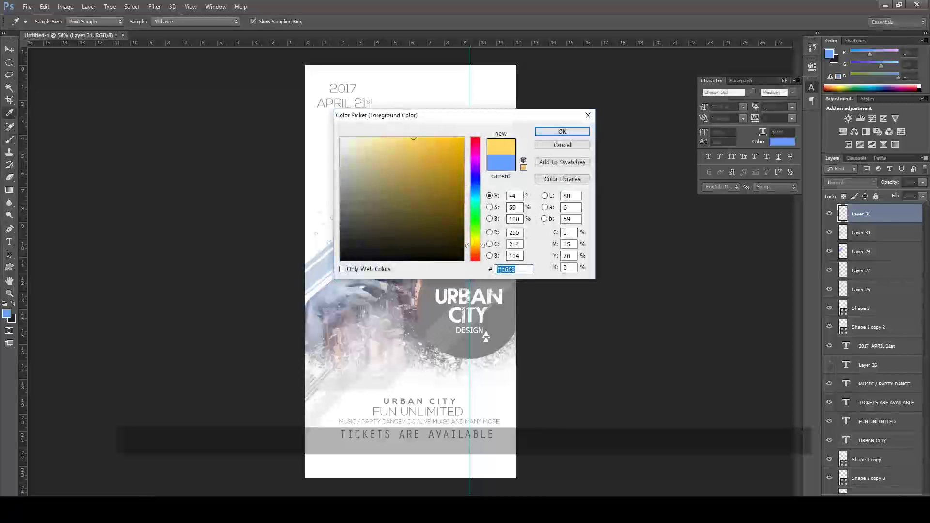
pyautogui.press('Return')
pyautogui.moveTo(464, 213); pyautogui.dragTo(349, 349)
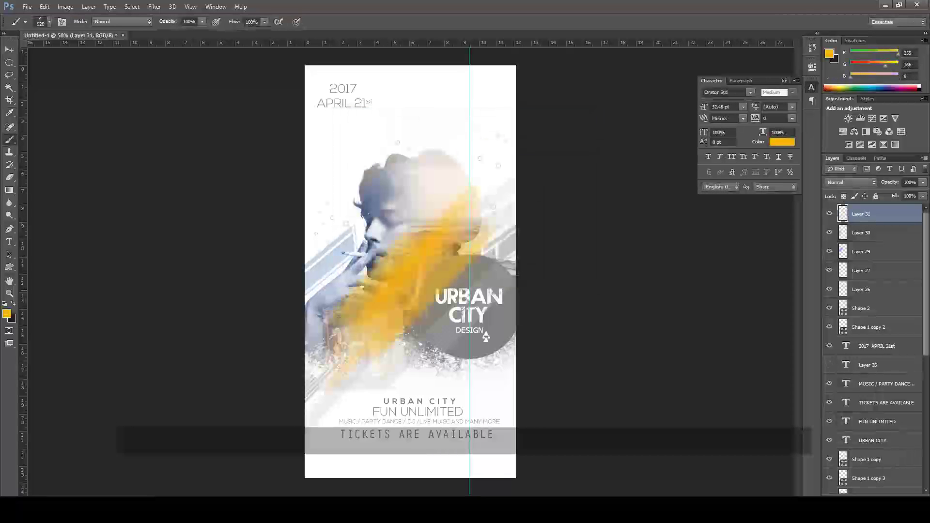
pyautogui.click(851, 182)
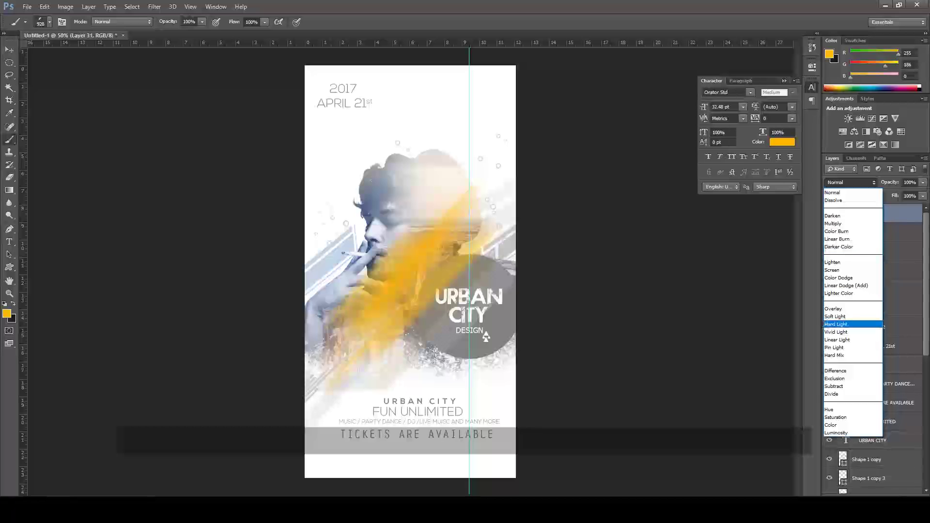
pyautogui.press('Return')
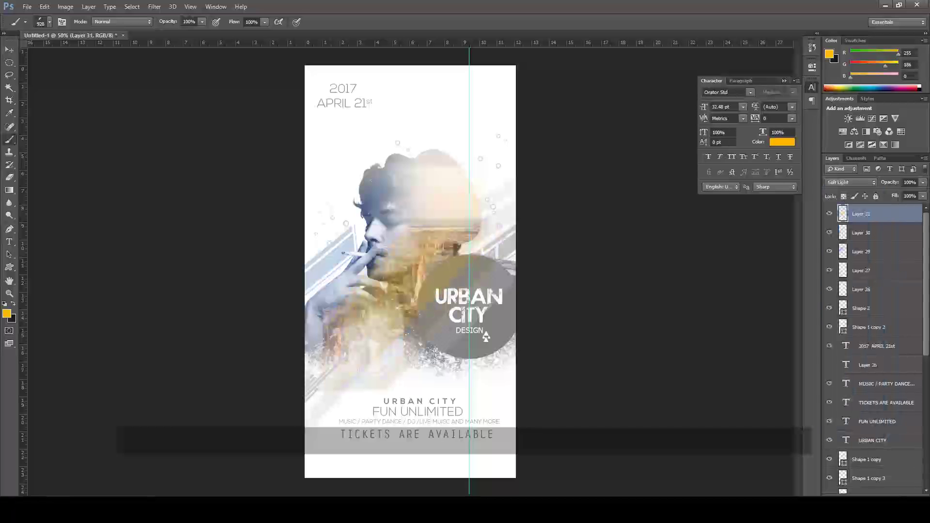
# Add a second diagonal yellow stroke on a new layer blended in Overlay.
pyautogui.hotkey('ctrl', 'shift', 'alt', 'n')
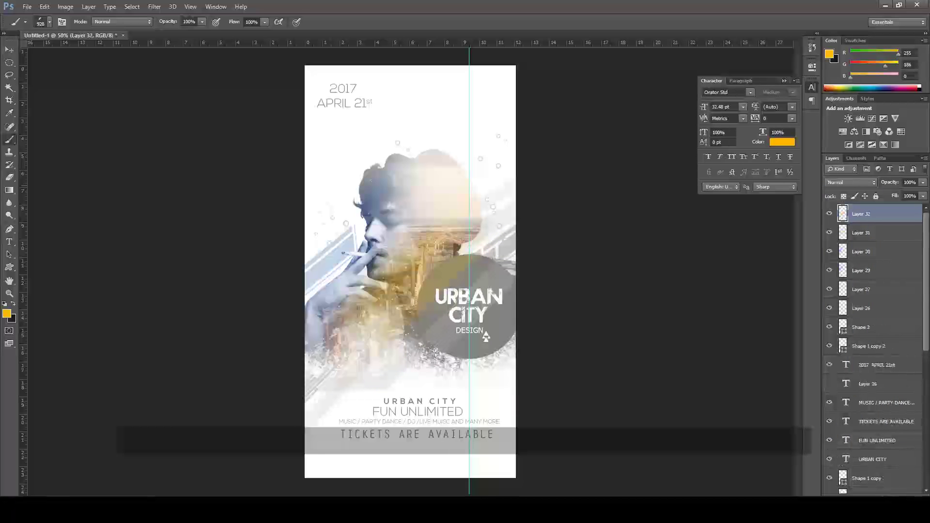
pyautogui.moveTo(513, 131); pyautogui.dragTo(441, 247)
pyautogui.click(851, 182)
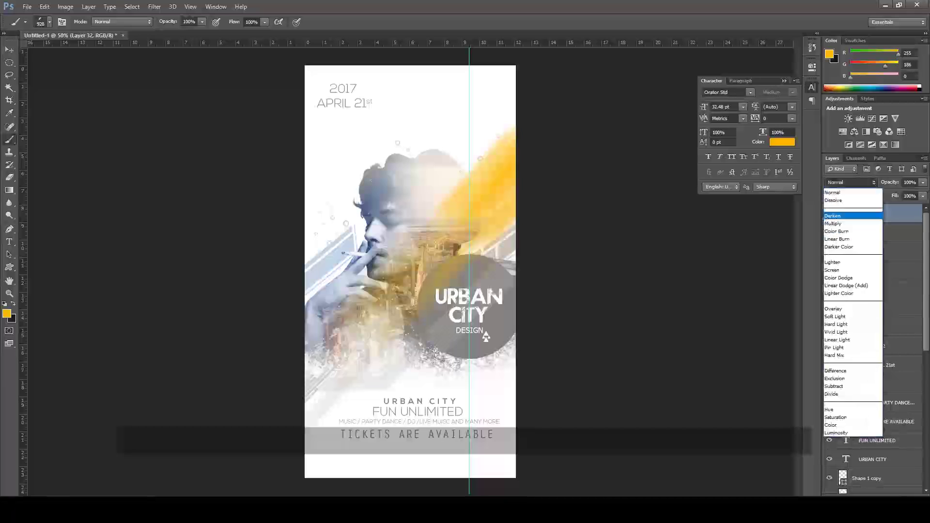
pyautogui.click(843, 305)
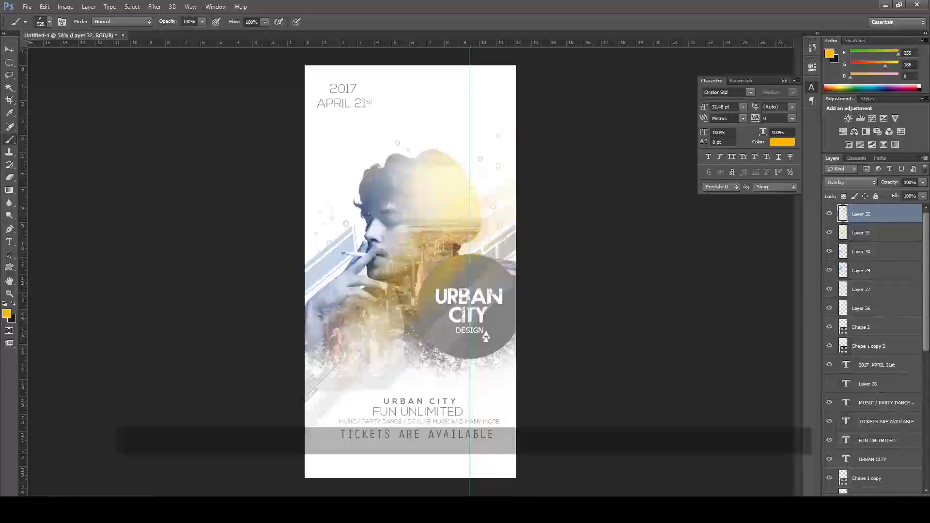
# Paint a large #00aeff blue stroke with a 482 px brush on a new Overlay layer.
pyautogui.hotkey('ctrl', 'shift', 'alt', 'n')
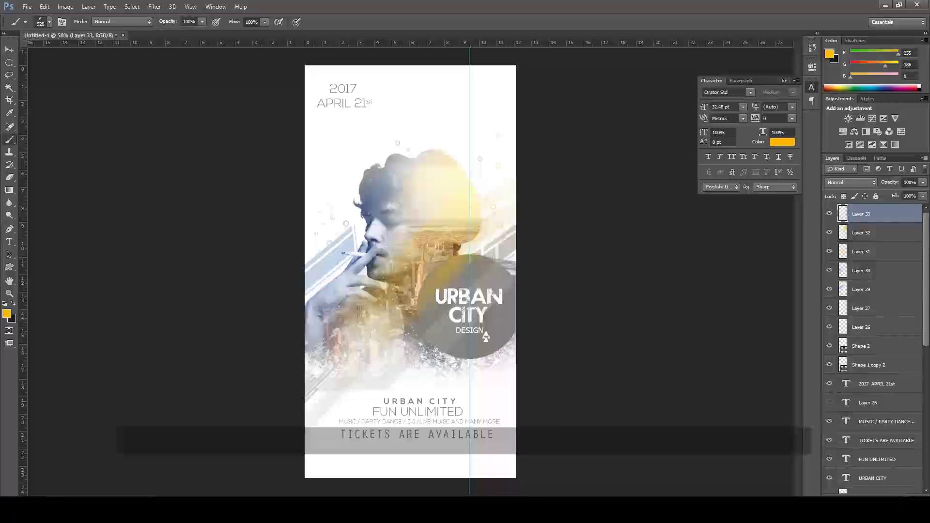
pyautogui.click(49, 22)
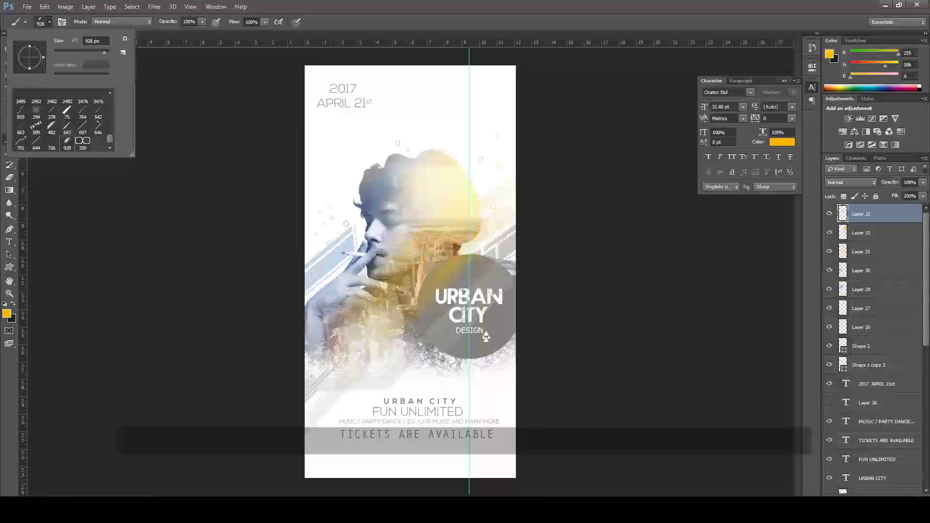
pyautogui.doubleClick(51, 127)
pyautogui.click(49, 22)
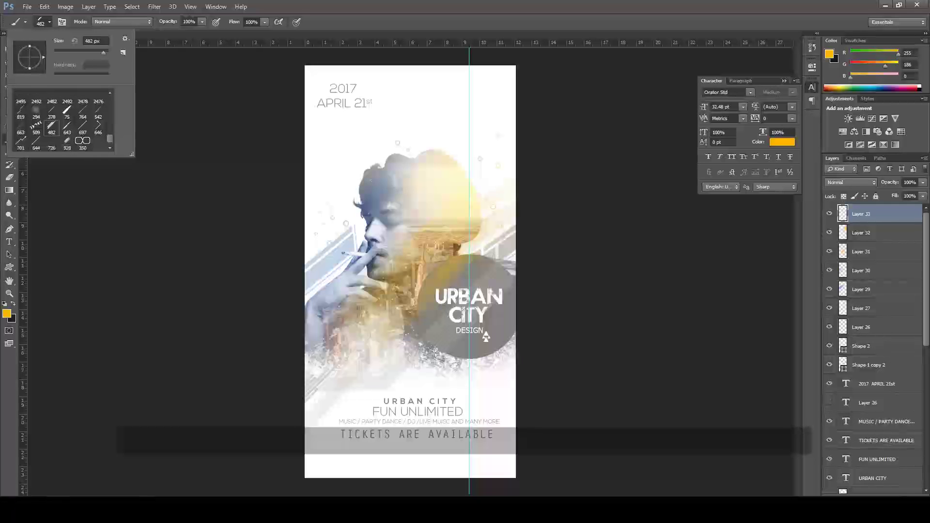
pyautogui.click(6, 313)
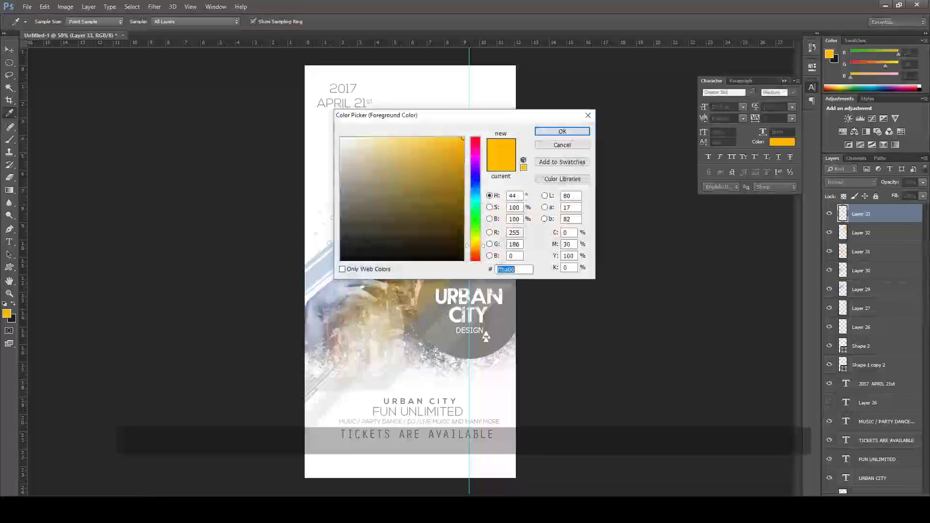
pyautogui.write('00aeff')
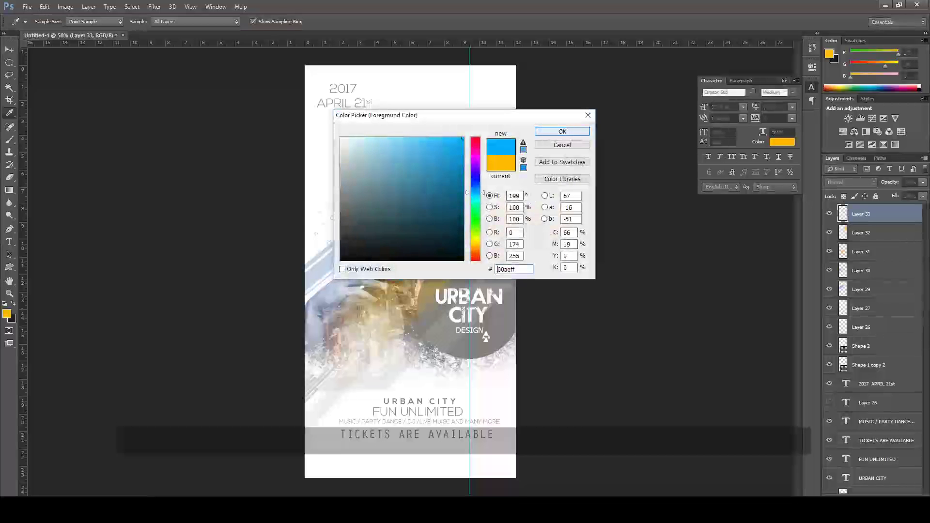
pyautogui.press('Return')
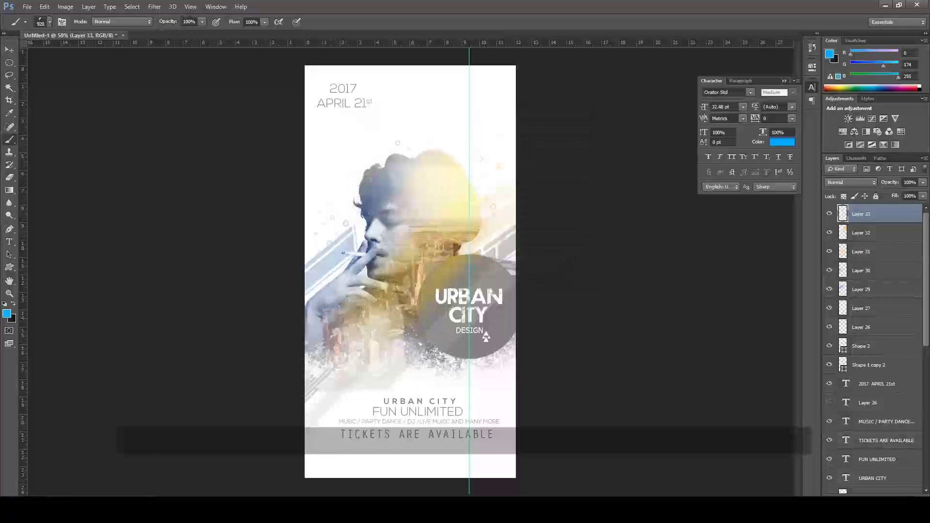
pyautogui.click(363, 338)
pyautogui.click(850, 182)
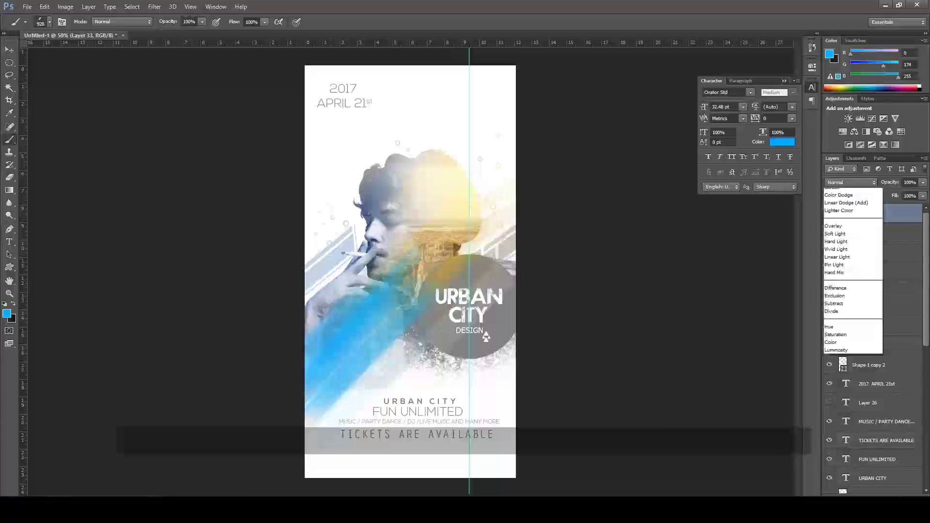
pyautogui.press('Return')
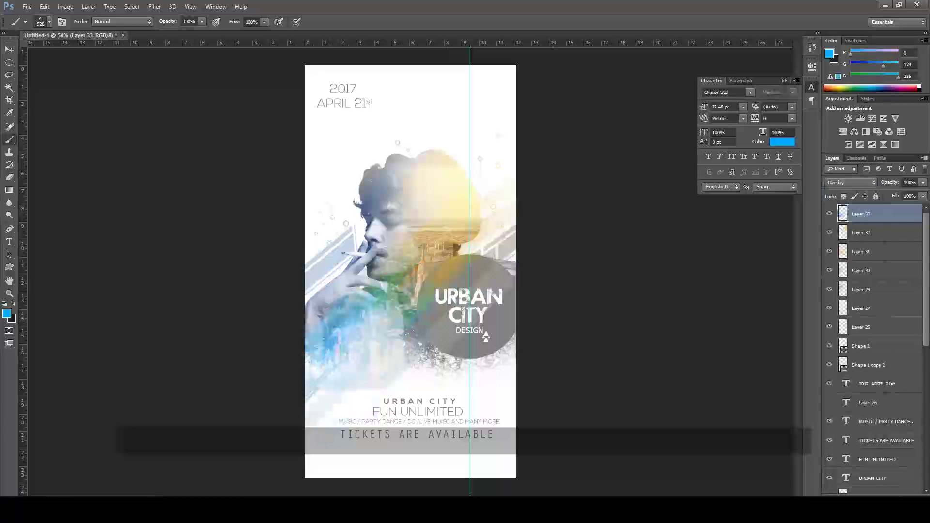
# Paint an orange-yellow diagonal stroke across the lower poster on a new Soft Light layer.
pyautogui.hotkey('ctrl', 'shift', 'alt', 'n')
pyautogui.click(7, 313)
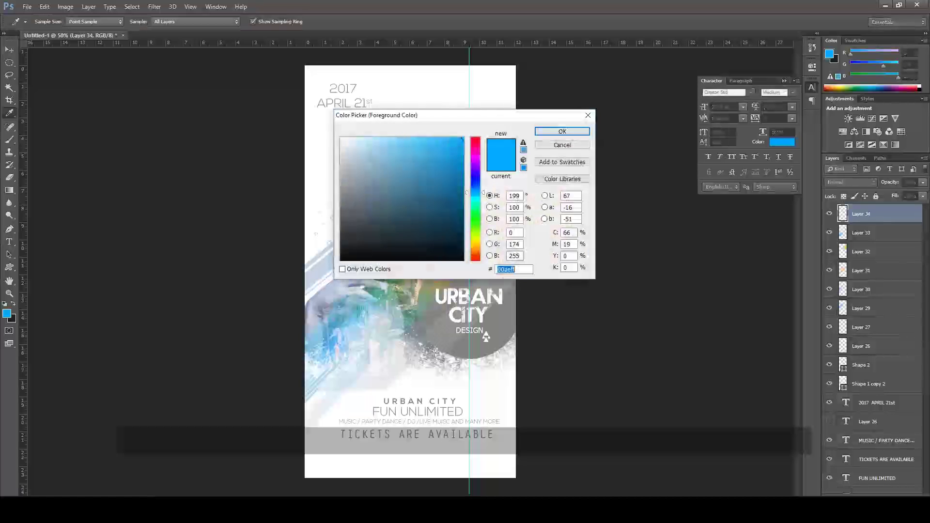
pyautogui.moveTo(474, 193); pyautogui.dragTo(474, 245)
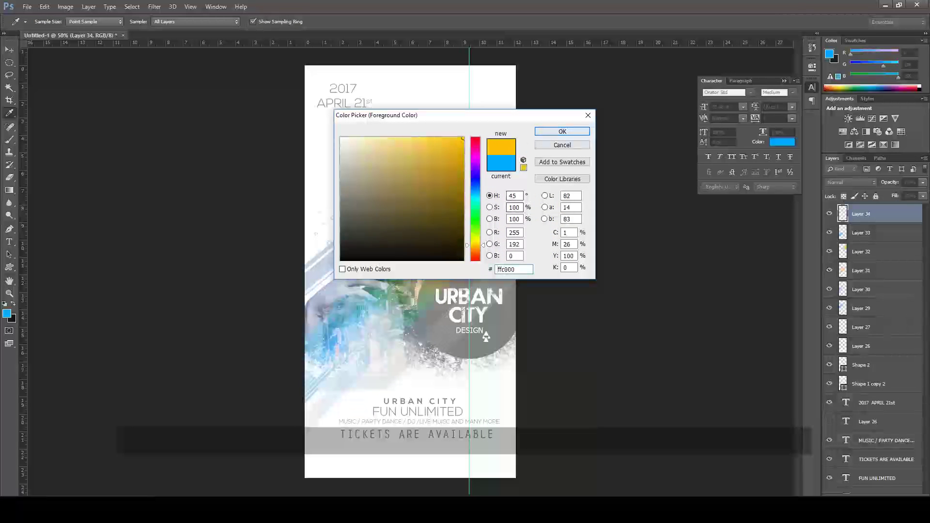
pyautogui.click(562, 132)
pyautogui.moveTo(324, 465); pyautogui.dragTo(469, 324)
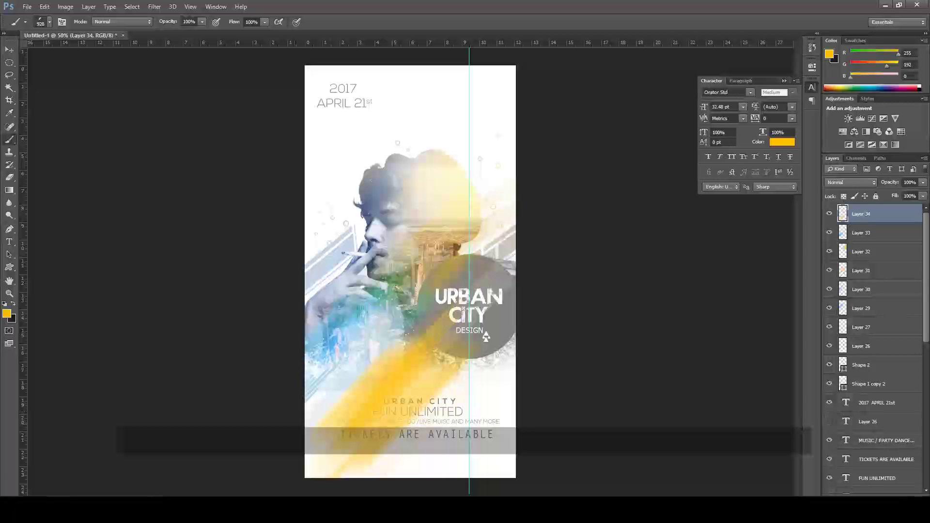
pyautogui.click(850, 182)
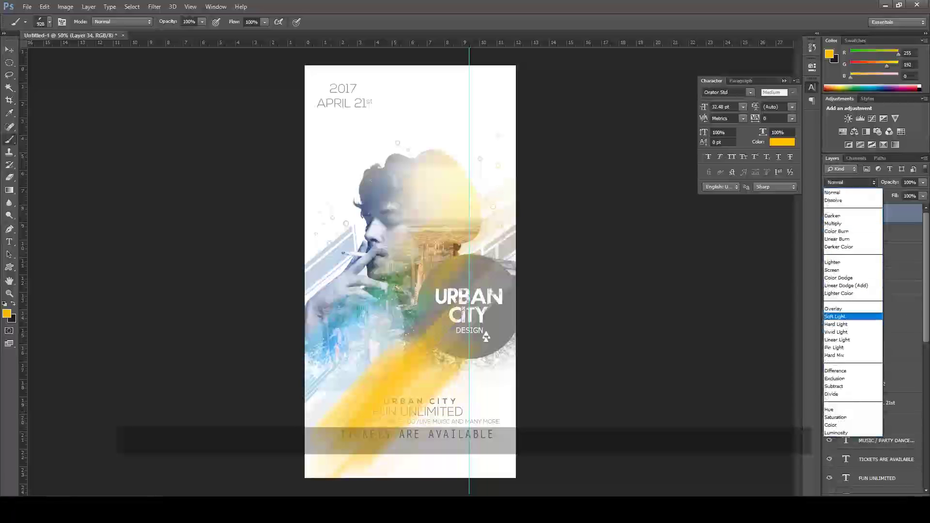
pyautogui.click(848, 314)
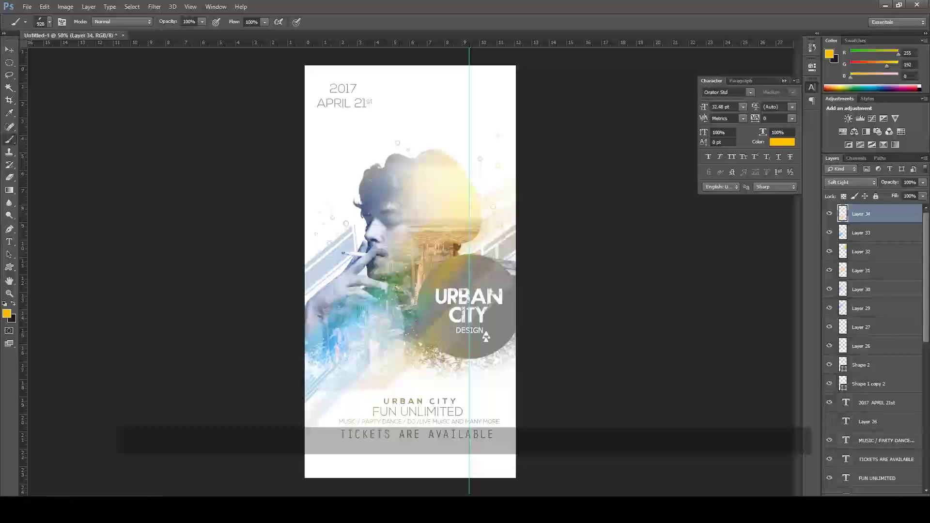
# Add a new layer and set the foreground colour to red.
pyautogui.hotkey('ctrl', 'shift', 'alt', 'n')
pyautogui.press('v')
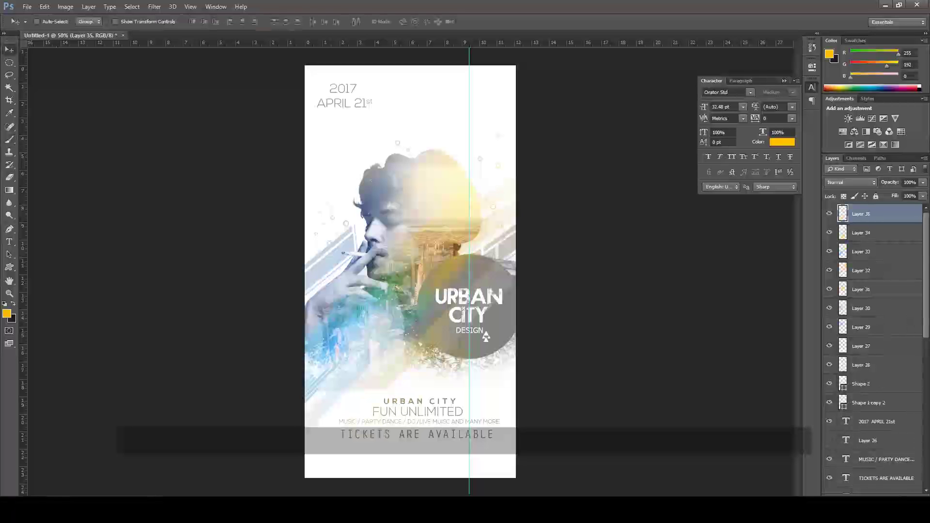
pyautogui.click(6, 313)
pyautogui.write('ff0000')
pyautogui.click(460, 158)
pyautogui.moveTo(460, 154); pyautogui.dragTo(464, 148)
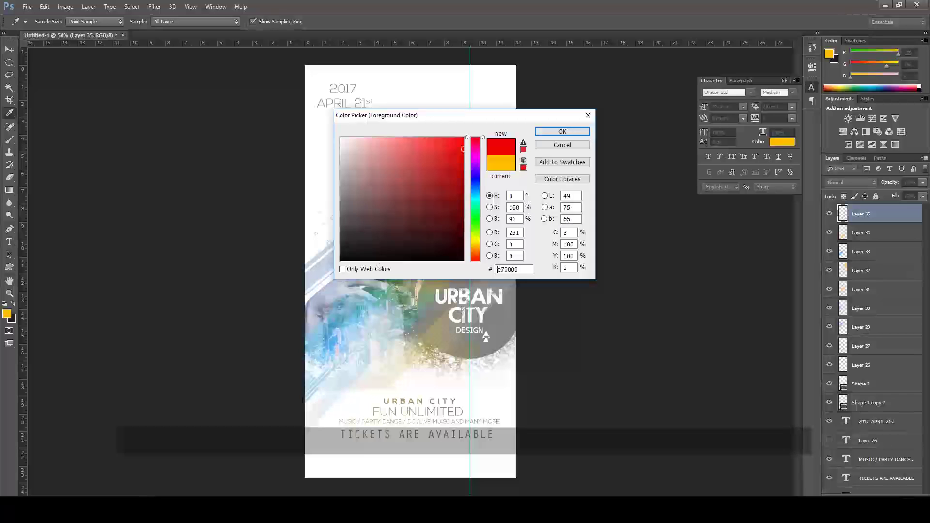
pyautogui.click(562, 131)
# Paint a large soft red dab over the man's face with a soft round brush.
pyautogui.press('b')
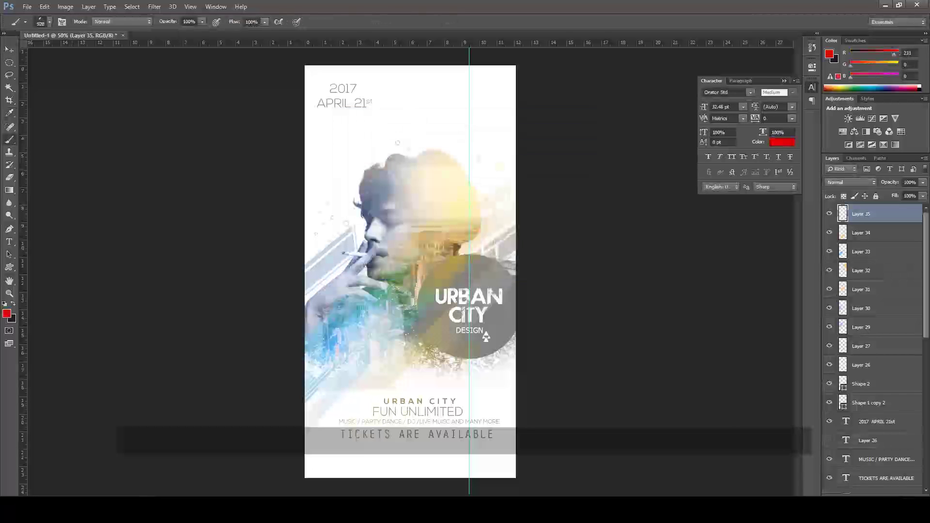
pyautogui.click(50, 21)
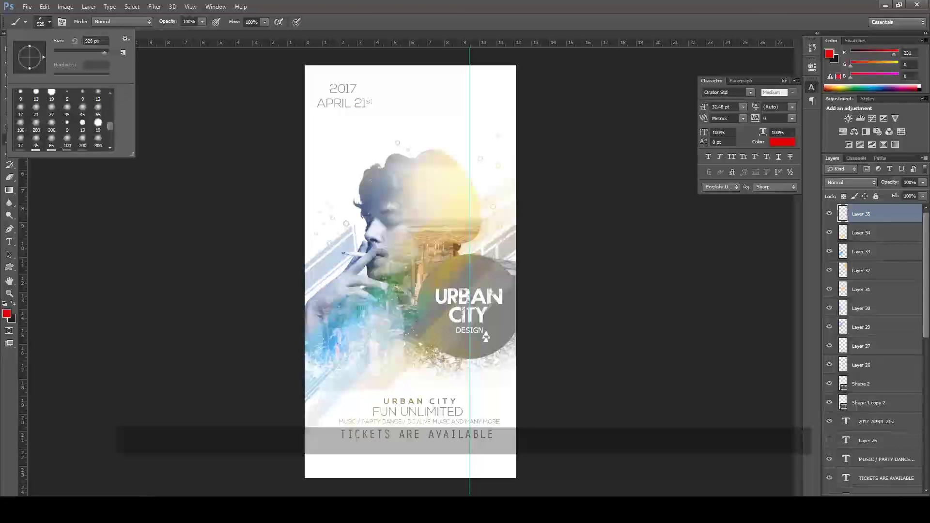
pyautogui.scroll(1, 63, 119)
pyautogui.click(98, 130)
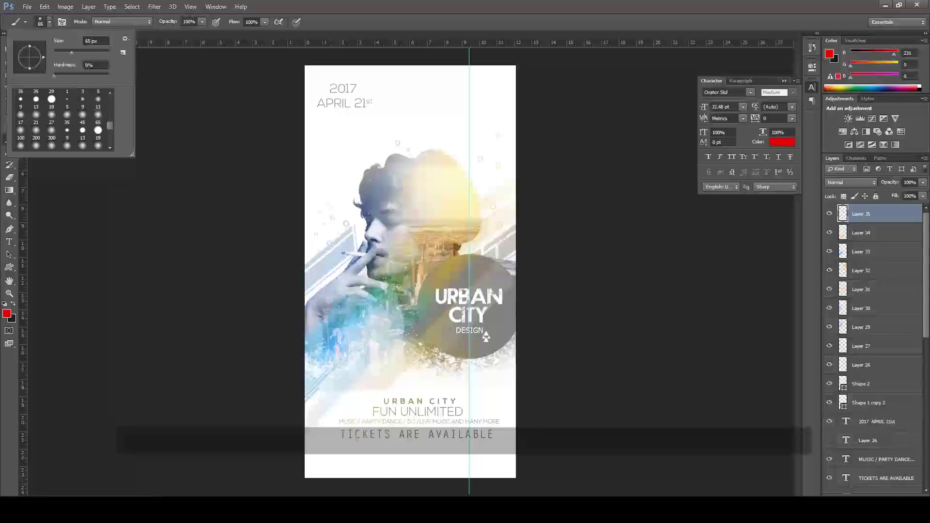
pyautogui.press('Return')
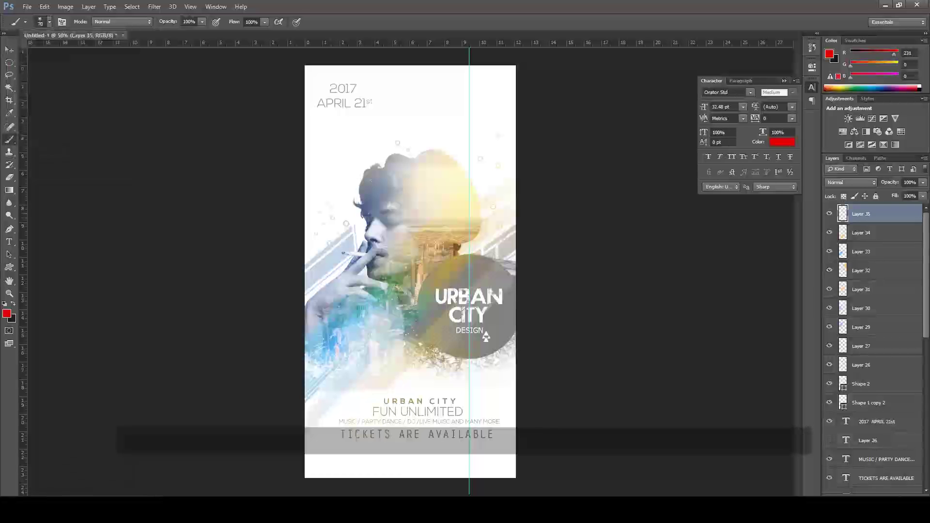
pyautogui.click(397, 276)
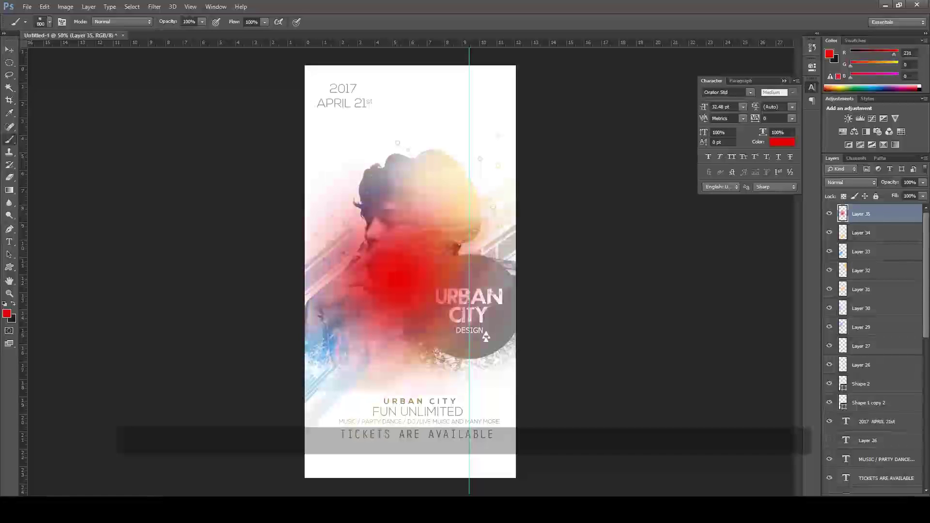
# Blend the red layer in Overlay and lower its opacity to 25%.
pyautogui.click(850, 182)
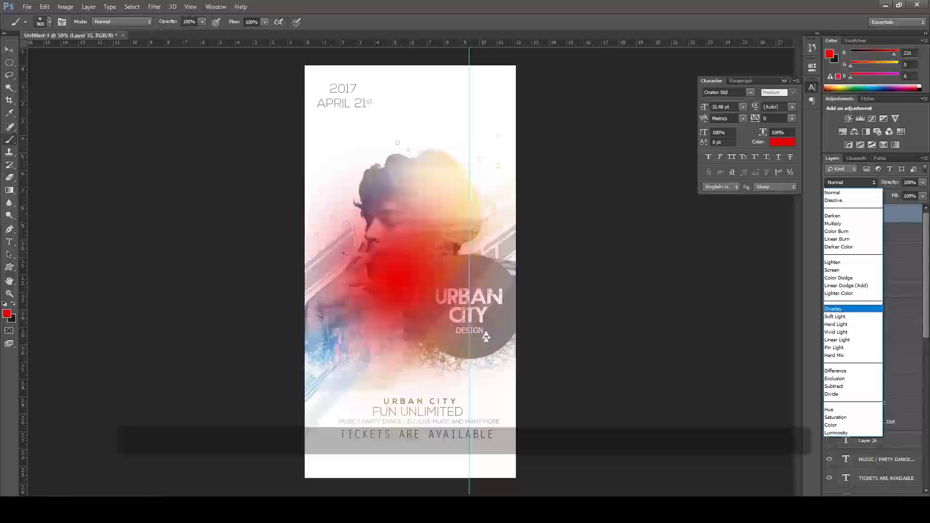
pyautogui.click(850, 312)
pyautogui.click(923, 182)
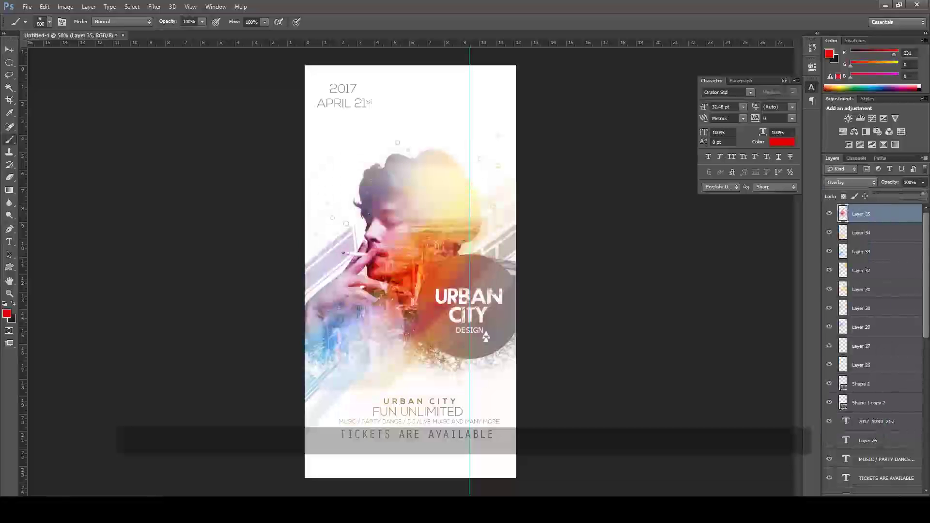
pyautogui.moveTo(891, 193); pyautogui.dragTo(888, 193)
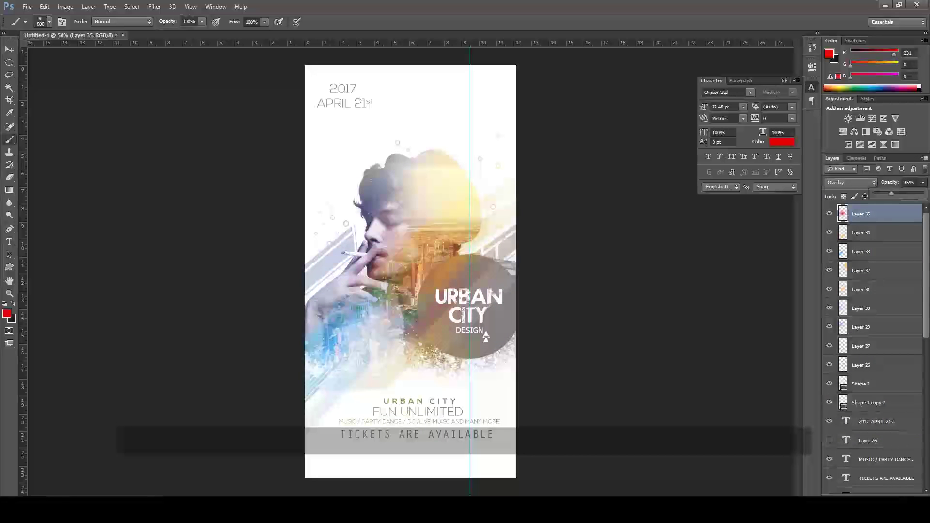
pyautogui.moveTo(890, 194); pyautogui.dragTo(889, 193)
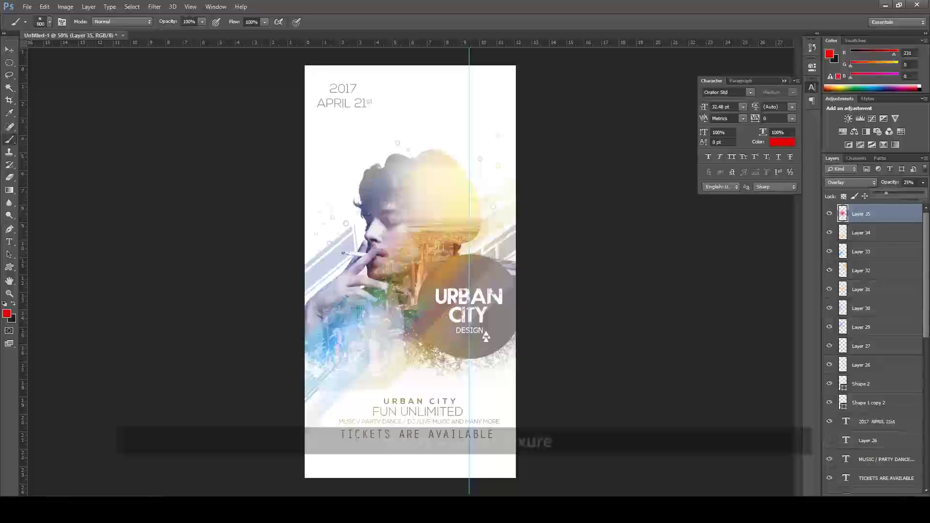
pyautogui.moveTo(886, 193); pyautogui.dragTo(885, 193)
# Rotate the paper texture upright and resize it to fit the poster.
pyautogui.click(829, 233)
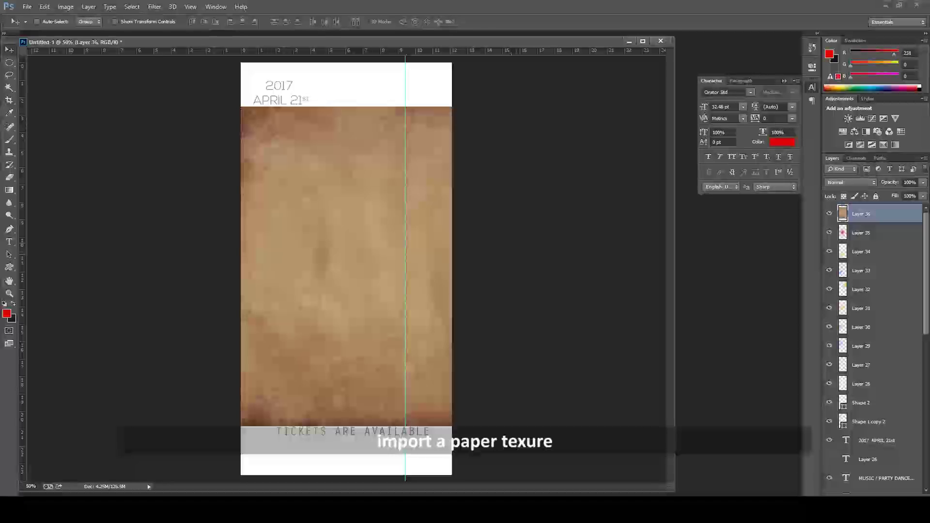
pyautogui.moveTo(552, 170)
pyautogui.mouseDown()
pyautogui.moveTo(314, 119)
pyautogui.moveTo(611, 180)
pyautogui.moveTo(607, 169)
pyautogui.mouseUp()
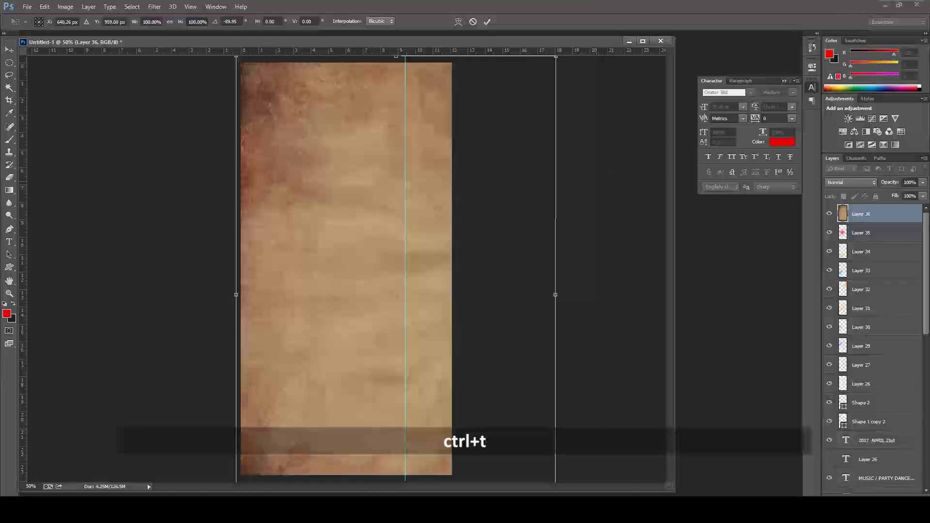
pyautogui.moveTo(555, 294); pyautogui.dragTo(451, 294)
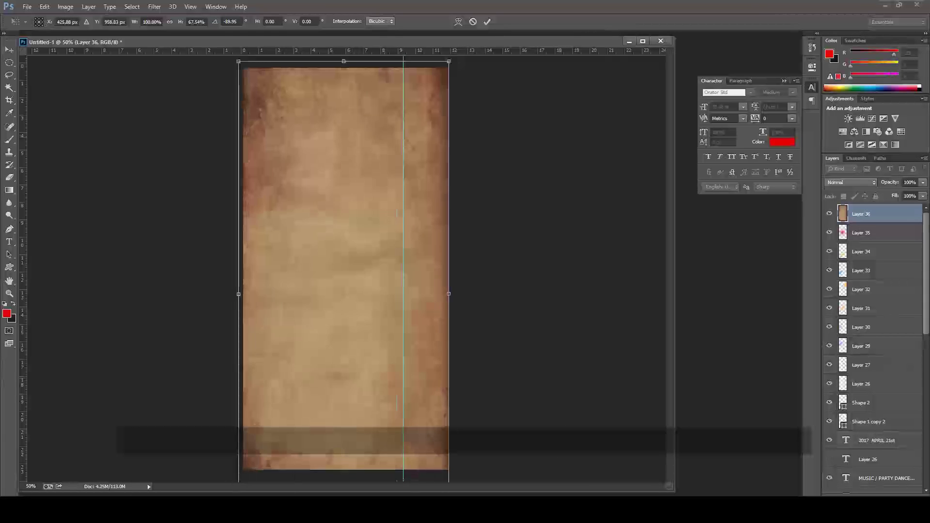
pyautogui.hotkey('ctrl', '-')
pyautogui.moveTo(344, 445); pyautogui.dragTo(345, 406)
pyautogui.moveTo(343, 126); pyautogui.dragTo(344, 131)
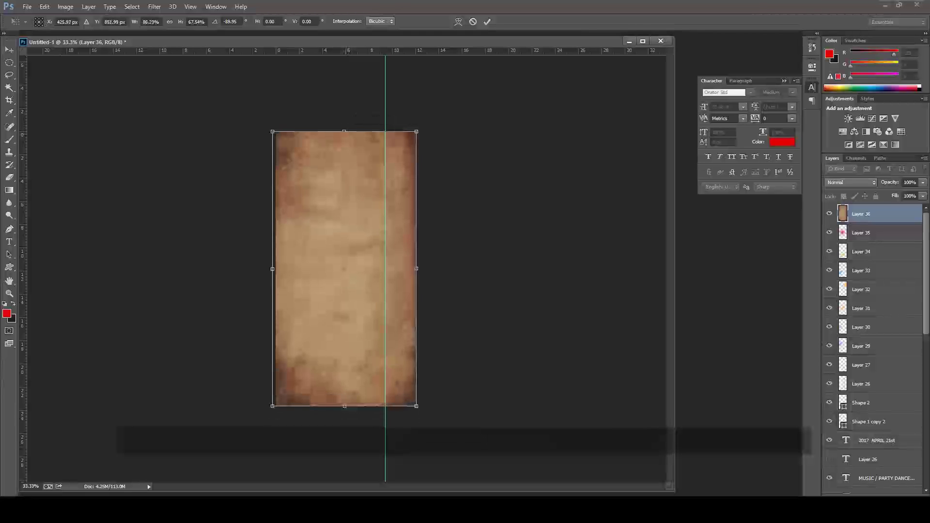
pyautogui.press('Return')
pyautogui.hotkey('ctrl', '+')
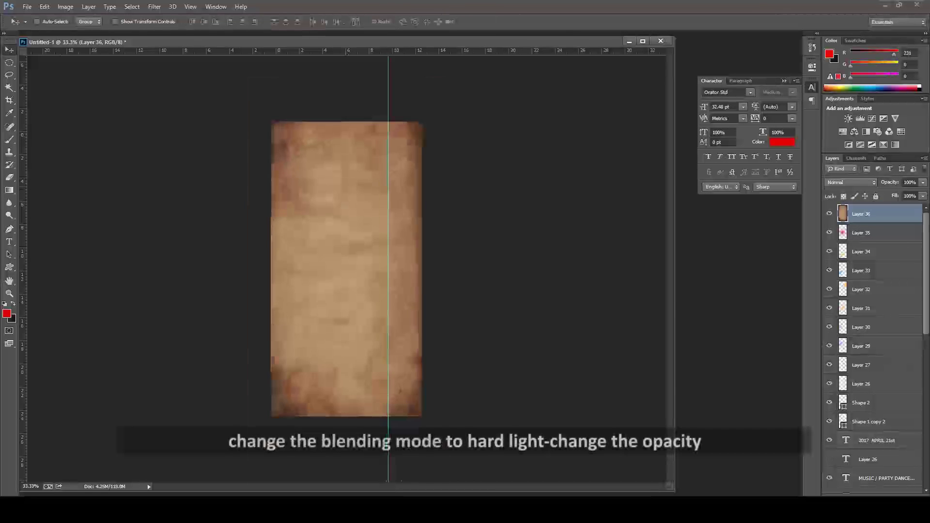
# Blend the paper texture in Hard Light at 18% opacity.
pyautogui.click(851, 182)
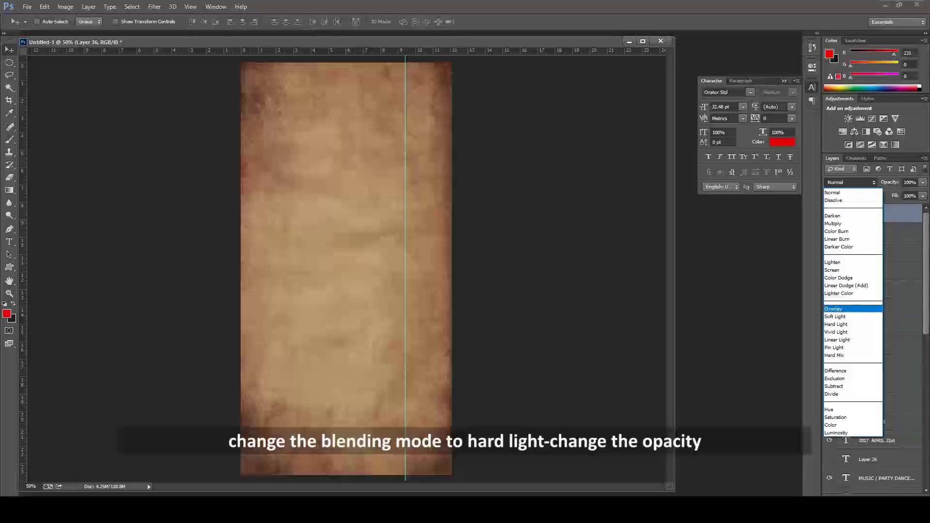
pyautogui.click(852, 306)
pyautogui.click(923, 182)
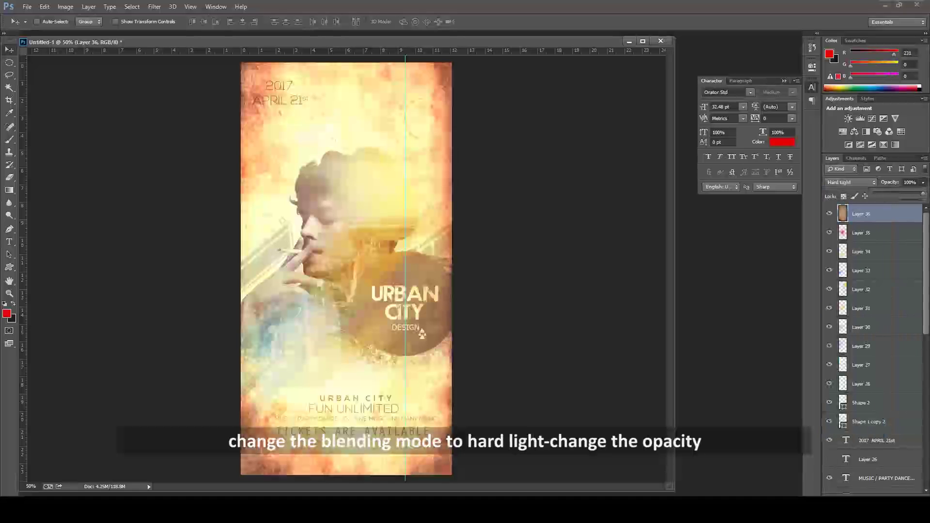
pyautogui.moveTo(922, 193); pyautogui.dragTo(889, 193)
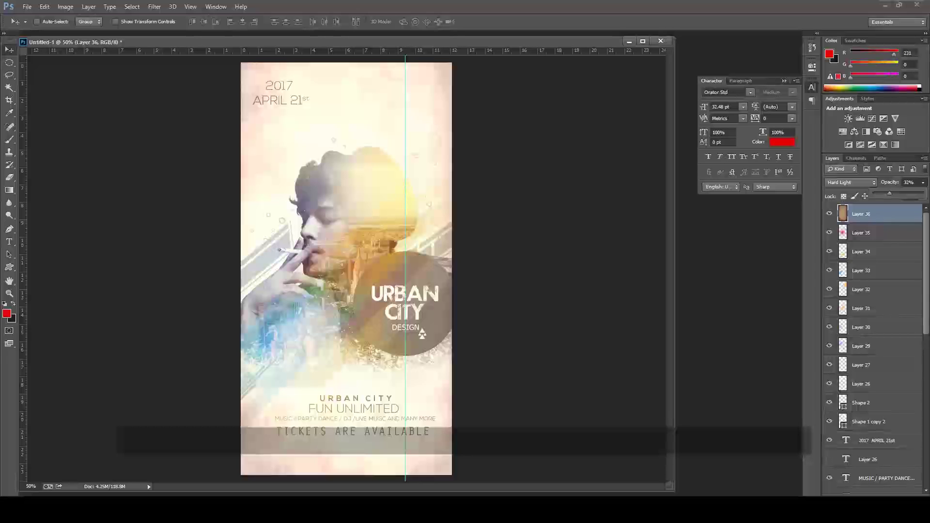
pyautogui.moveTo(888, 193); pyautogui.dragTo(881, 193)
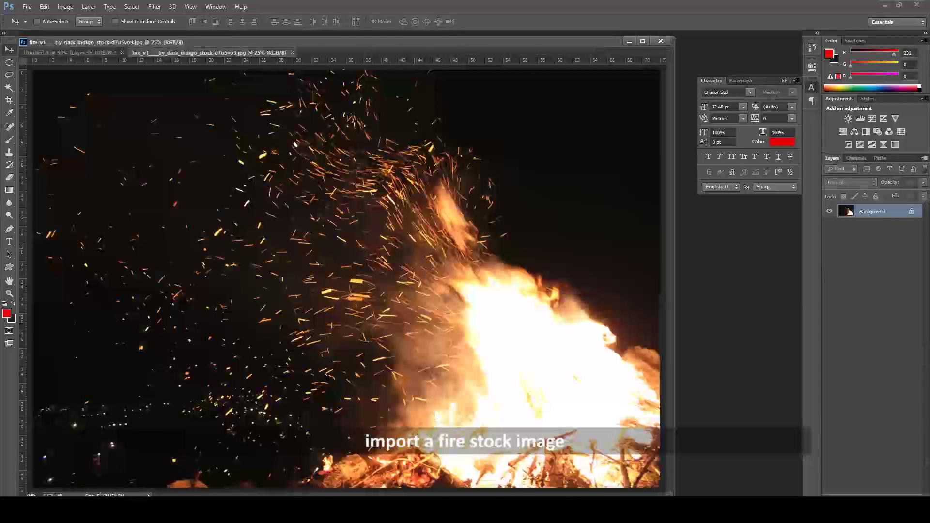
# Bring the fire photo into the poster in Soft Light mode, shifted right and down.
pyautogui.moveTo(365, 252)
pyautogui.mouseDown()
pyautogui.moveTo(116, 48)
pyautogui.moveTo(347, 276)
pyautogui.moveTo(284, 272)
pyautogui.mouseUp()
pyautogui.click(851, 182)
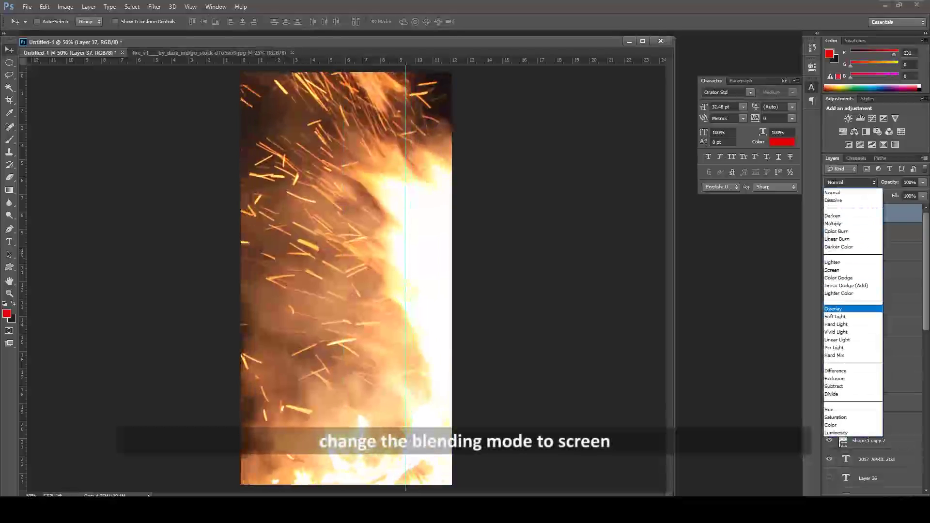
pyautogui.click(852, 315)
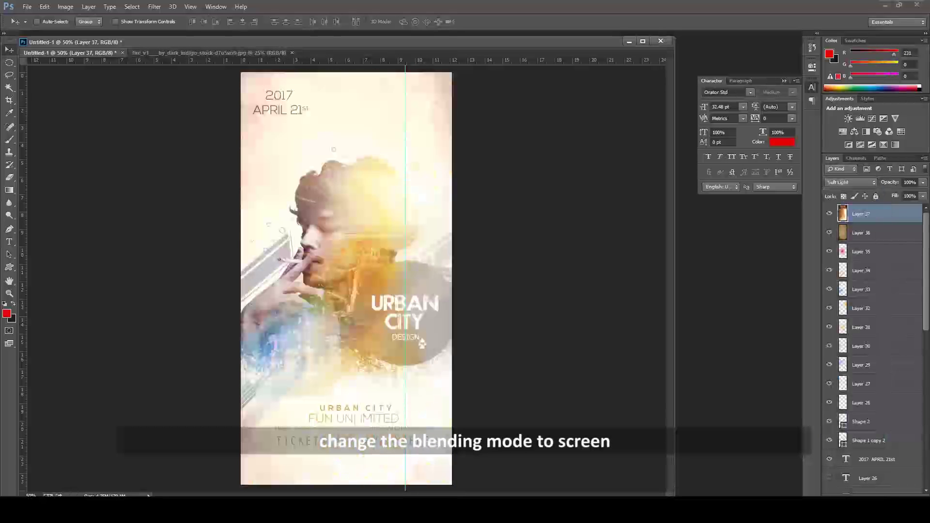
pyautogui.moveTo(367, 230); pyautogui.dragTo(406, 260)
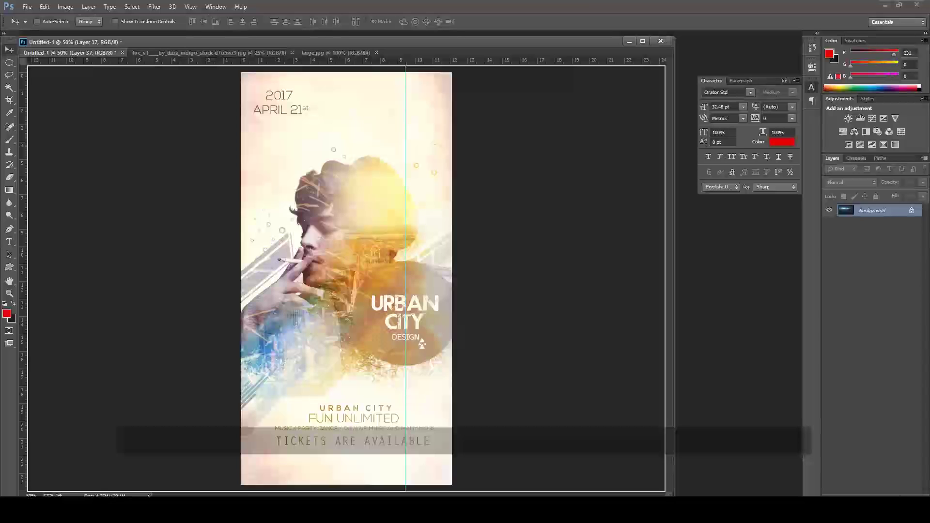
# Paste the blue flare into the poster in Screen mode and position it lower right.
pyautogui.hotkey('ctrl', 'v')
pyautogui.click(849, 182)
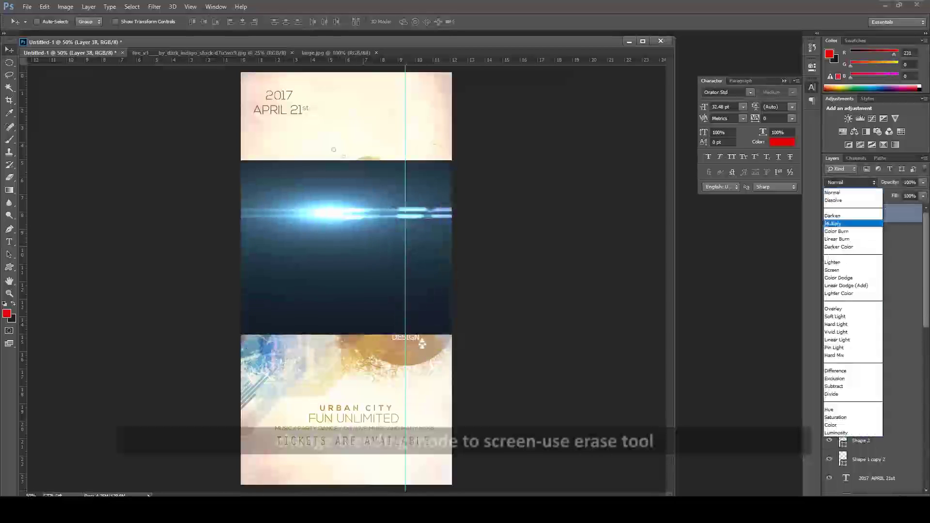
pyautogui.click(832, 269)
pyautogui.moveTo(385, 218)
pyautogui.mouseDown()
pyautogui.moveTo(438, 265)
pyautogui.moveTo(452, 203)
pyautogui.moveTo(448, 254)
pyautogui.moveTo(418, 251)
pyautogui.moveTo(430, 356)
pyautogui.moveTo(438, 317)
pyautogui.moveTo(365, 328)
pyautogui.moveTo(293, 321)
pyautogui.mouseUp()
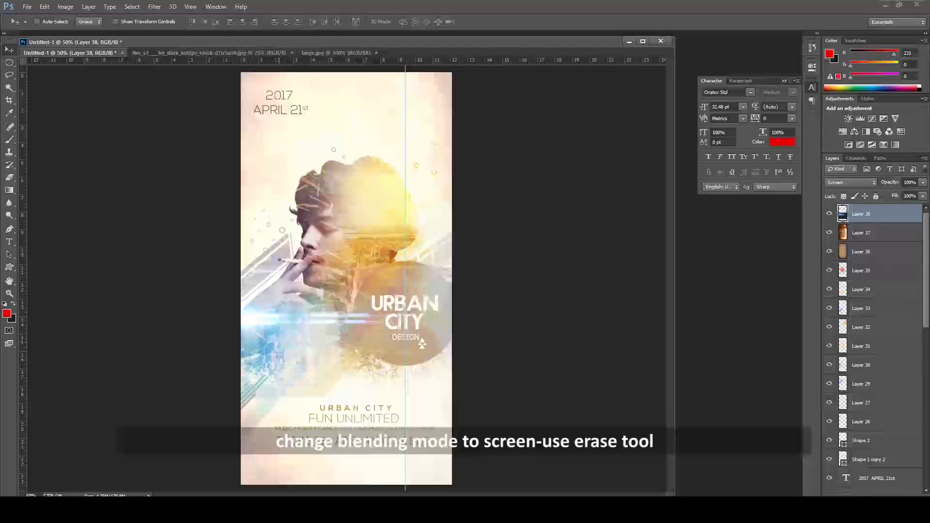
pyautogui.moveTo(252, 297); pyautogui.dragTo(266, 299)
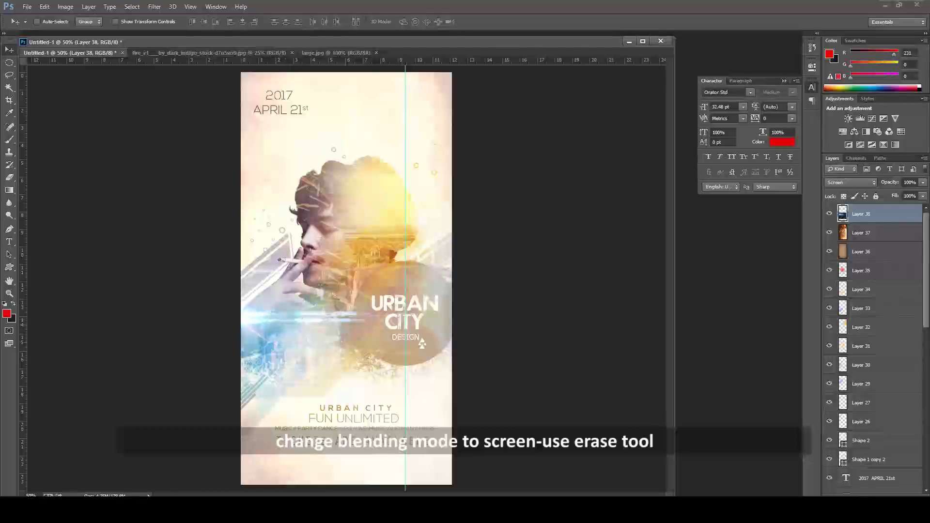
# Erase the flare around the hand, neck, lower area and above the URBAN CITY text.
pyautogui.press('e')
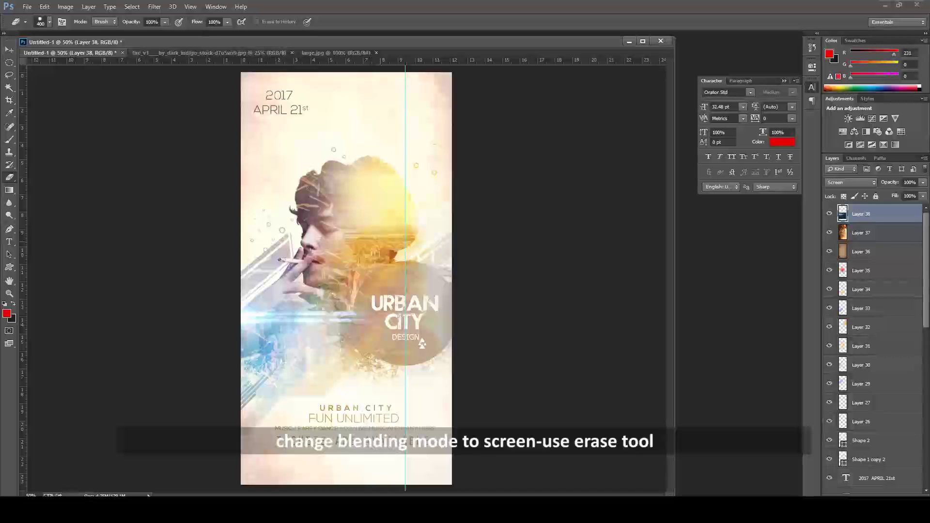
pyautogui.moveTo(339, 280); pyautogui.dragTo(269, 290)
pyautogui.click(49, 22)
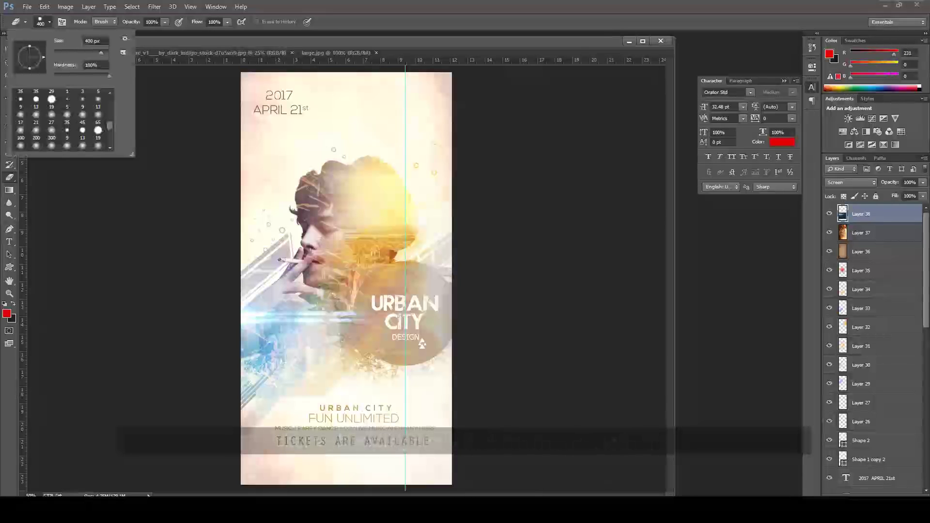
pyautogui.doubleClick(82, 130)
pyautogui.press(']')
pyautogui.press(']')
pyautogui.press(']')
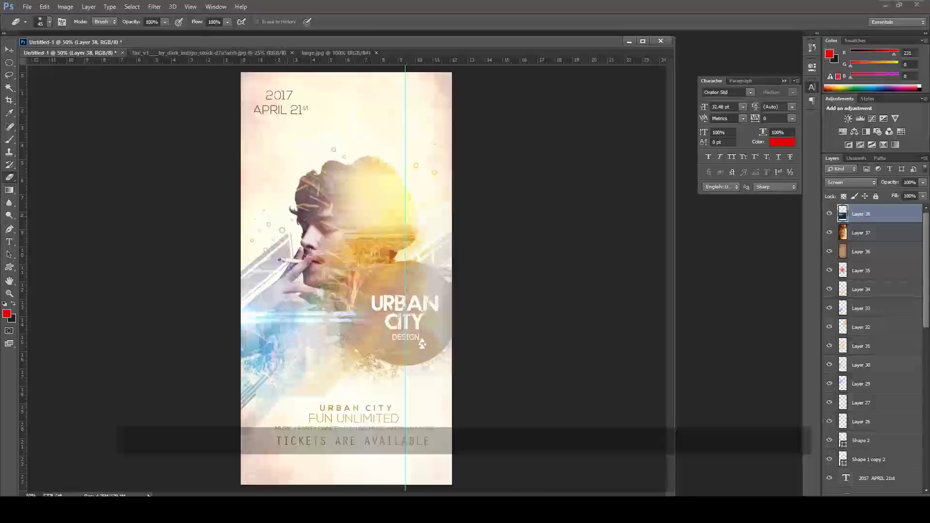
pyautogui.moveTo(338, 280); pyautogui.dragTo(271, 295)
pyautogui.moveTo(259, 344); pyautogui.dragTo(430, 341)
pyautogui.click(416, 285)
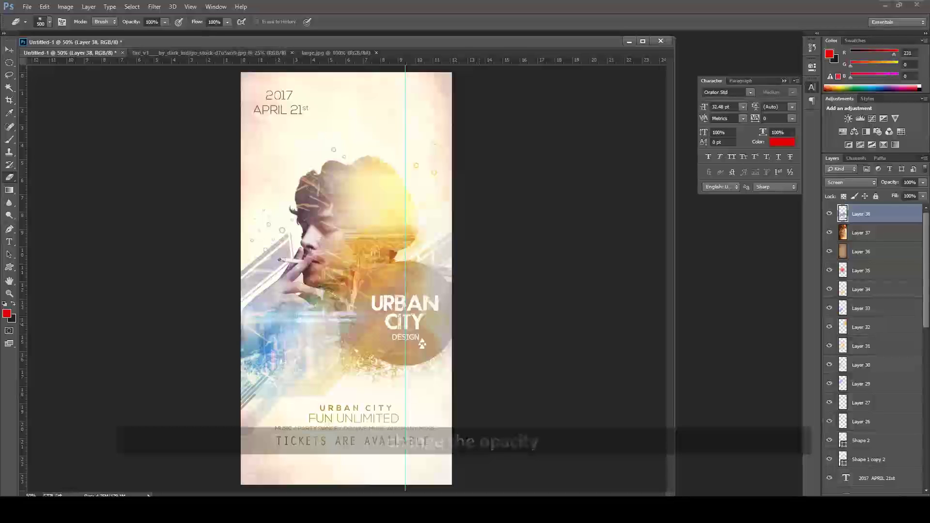
# Move the flare streak up across the face, set 60% opacity, and stamp all layers.
pyautogui.press('v')
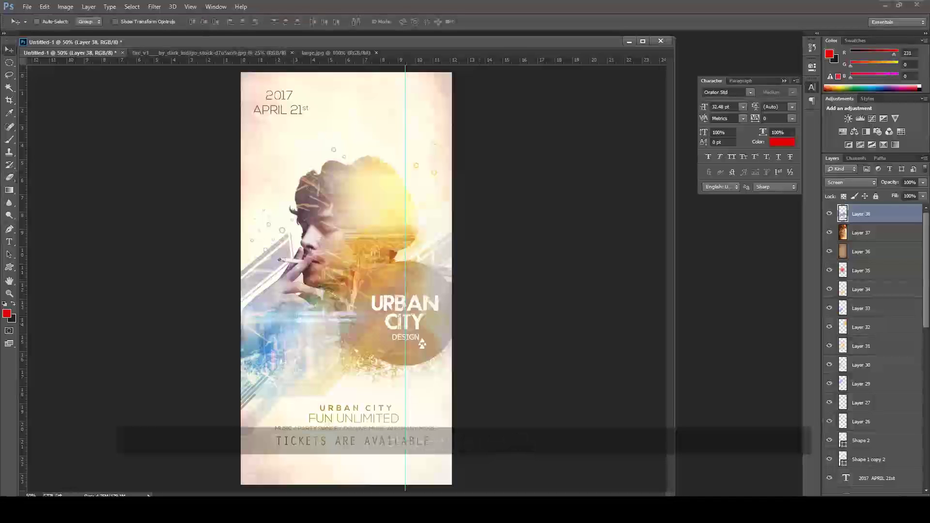
pyautogui.moveTo(412, 271); pyautogui.dragTo(412, 242)
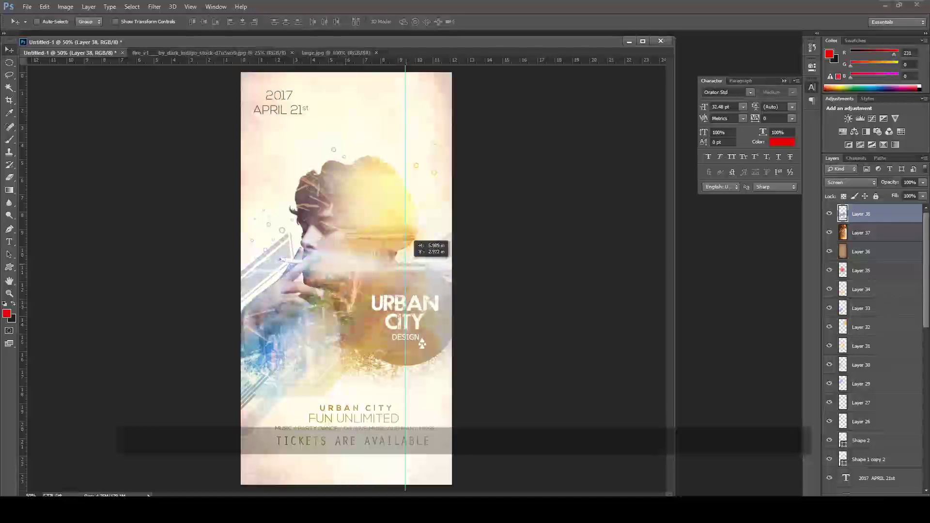
pyautogui.moveTo(356, 261); pyautogui.dragTo(355, 242)
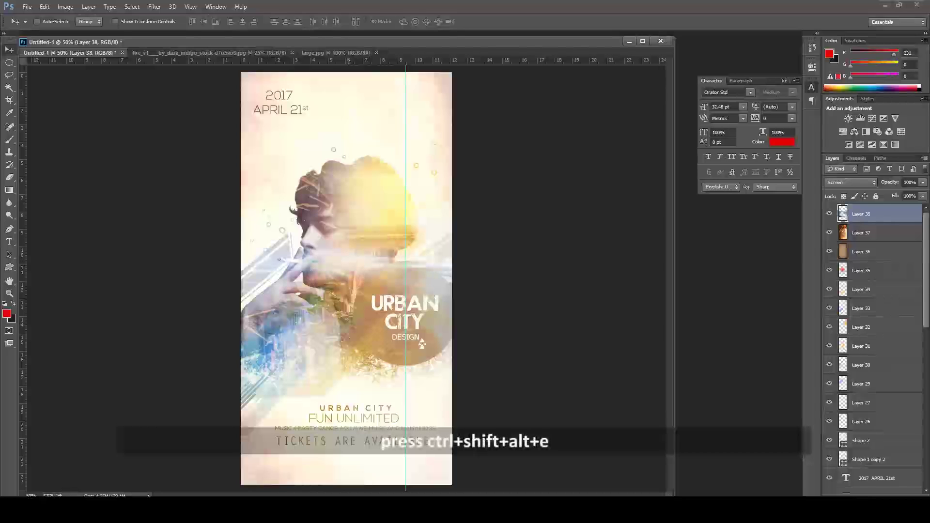
pyautogui.moveTo(922, 193); pyautogui.dragTo(902, 192)
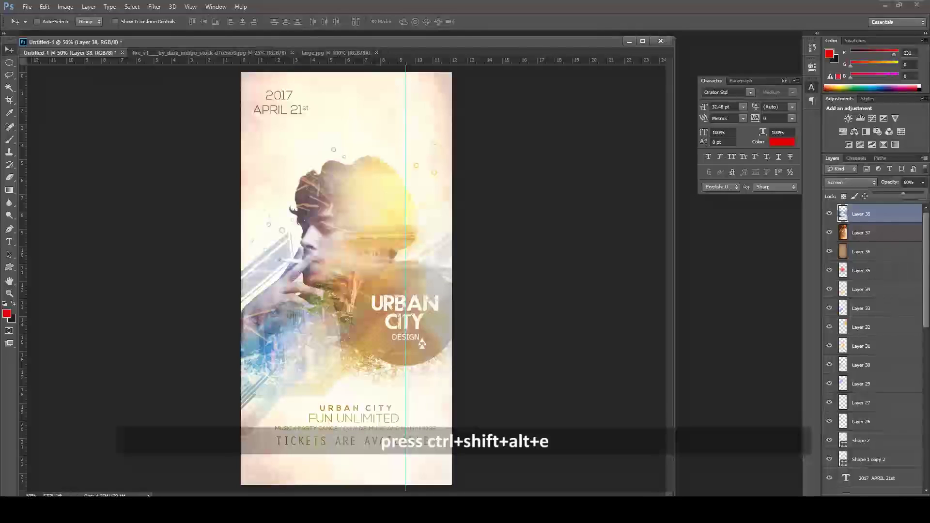
pyautogui.hotkey('ctrl', 'shift', 'alt', 'e')
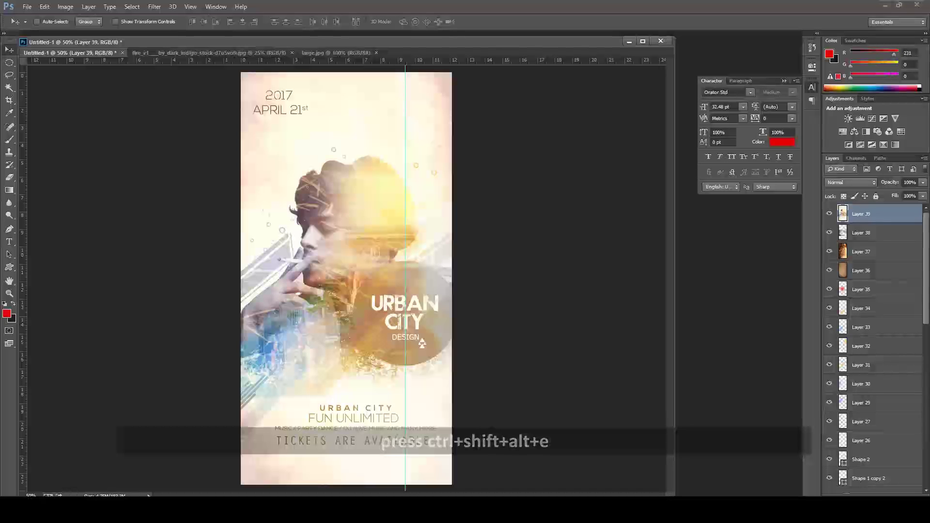
pyautogui.rightClick(875, 214)
# Duplicate the stamped layer as Layer 39 copy and open it in Camera Raw.
pyautogui.click(772, 143)
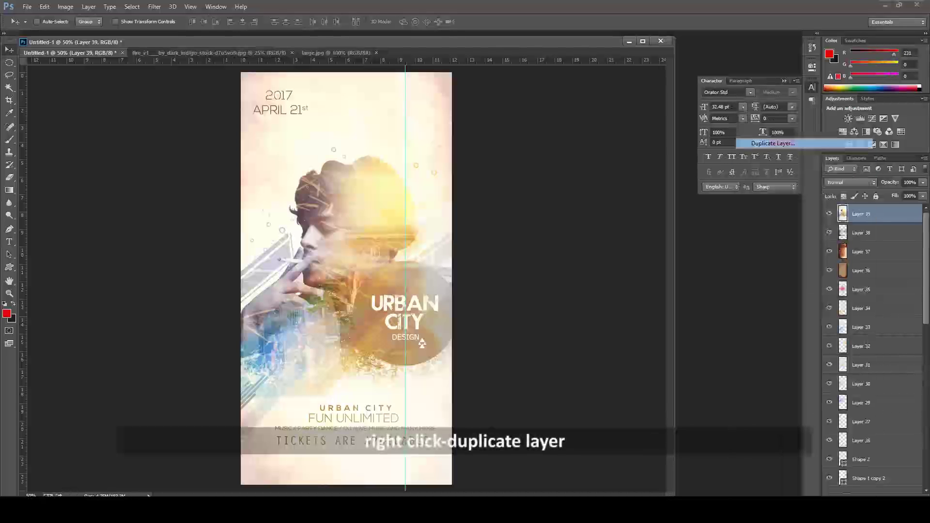
pyautogui.click(549, 158)
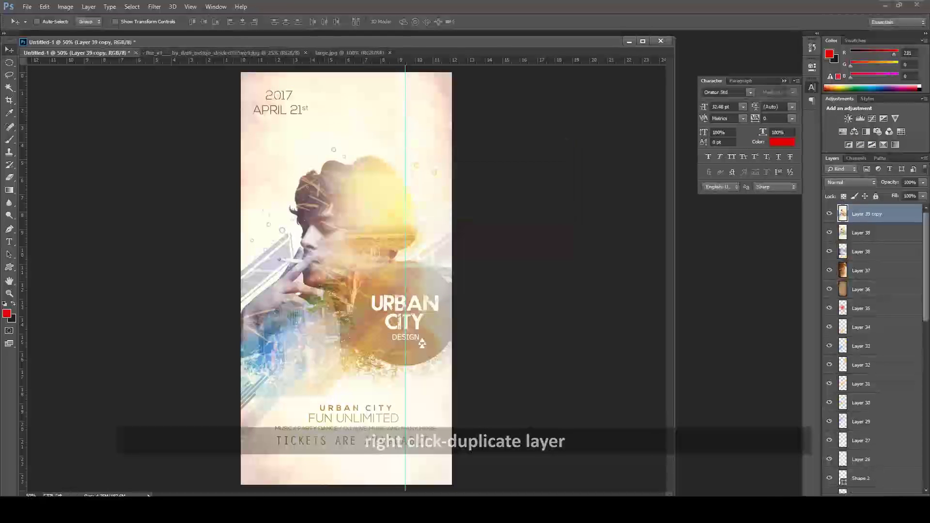
pyautogui.hotkey('ctrl', 'shift', 'alt', 'a')
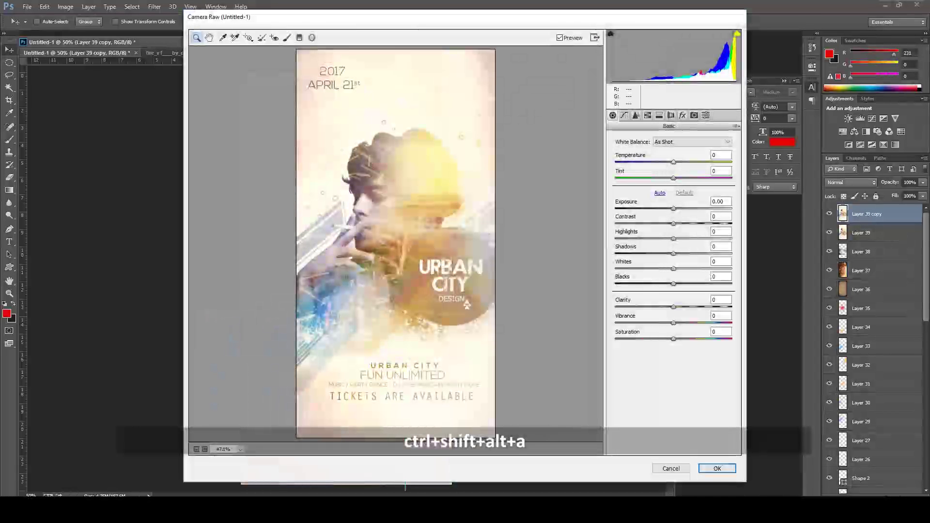
# Set Temperature +2, Tint +15, Exposure -0.35 and Contrast -33 in the Basic panel.
pyautogui.press('Down')
pyautogui.press('Down')
pyautogui.press('Down')
pyautogui.press('Down')
pyautogui.press('Up')
pyautogui.press('Up')
pyautogui.press('Up')
pyautogui.press('Tab')
pyautogui.press('Up')
pyautogui.press('Up')
pyautogui.press('Up')
# Set Highlights -32, Shadows +35, Blacks -16 and Clarity +35 in the Basic panel.
pyautogui.press('Up')
pyautogui.press('Up')
pyautogui.press('Up')
pyautogui.press('Up')
pyautogui.press('Up')
pyautogui.press('Up')
pyautogui.press('Tab')
pyautogui.press('Down')
pyautogui.press('Down')
pyautogui.press('Down')
pyautogui.press('Tab')
pyautogui.press('Down')
pyautogui.press('Down')
pyautogui.press('Down')
pyautogui.press('Down')
pyautogui.press('Down')
pyautogui.press('Down')
pyautogui.press('Down')
pyautogui.press('Down')
pyautogui.press('Down')
pyautogui.press('Tab')
pyautogui.press('Down')
pyautogui.press('Down')
pyautogui.press('Down')
pyautogui.press('Tab')
pyautogui.press('Down')
pyautogui.press('Down')
pyautogui.press('Down')
pyautogui.press('Down')
pyautogui.press('Down')
pyautogui.press('Down')
pyautogui.press('Tab')
pyautogui.hotkey('shift', 'Tab')
pyautogui.press('Up')
pyautogui.press('Up')
pyautogui.press('Up')
pyautogui.press('Tab')
pyautogui.press('Tab')
pyautogui.press('Tab')
pyautogui.press('Up')
pyautogui.press('Up')
pyautogui.press('Up')
pyautogui.press('Up')
pyautogui.press('Up')
pyautogui.press('Up')
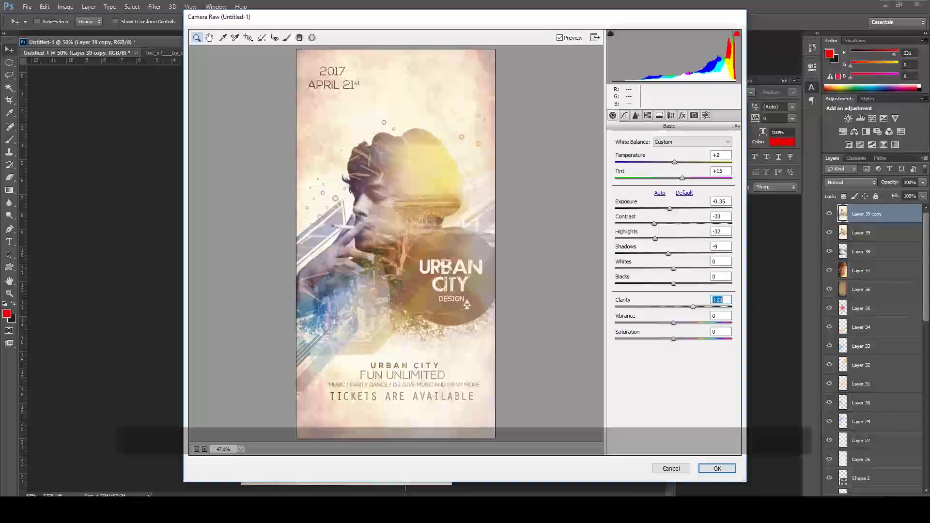
pyautogui.hotkey('shift', 'Tab')
pyautogui.press('Down')
pyautogui.press('Down')
pyautogui.press('Down')
pyautogui.hotkey('shift', 'Tab')
pyautogui.hotkey('shift', 'Tab')
pyautogui.press('Up')
pyautogui.press('Up')
pyautogui.press('Up')
pyautogui.press('Up')
pyautogui.press('Up')
pyautogui.press('Up')
pyautogui.press('Up')
pyautogui.press('Up')
pyautogui.press('Up')
pyautogui.hotkey('ctrl', 'alt', '4')
# Split-tone green highlights at saturation 34 and teal shadows at hue 212, saturation 19.
pyautogui.hotkey('ctrl', 'alt', '5')
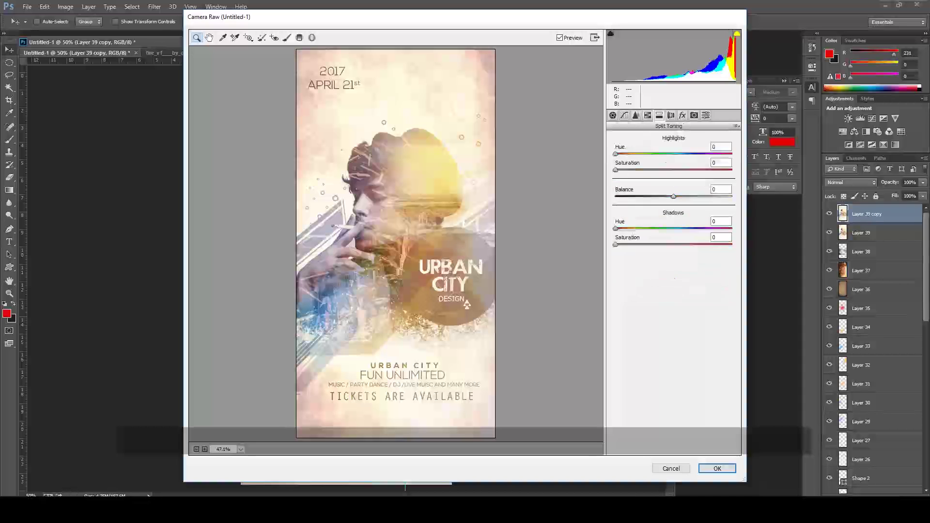
pyautogui.press('Tab')
pyautogui.write('34')
pyautogui.press('Up')
pyautogui.press('Up')
pyautogui.press('Up')
pyautogui.hotkey('shift', 'Tab')
pyautogui.hotkey('shift', 'Down')
pyautogui.hotkey('shift', 'Down')
pyautogui.hotkey('shift', 'Down')
pyautogui.press('Down')
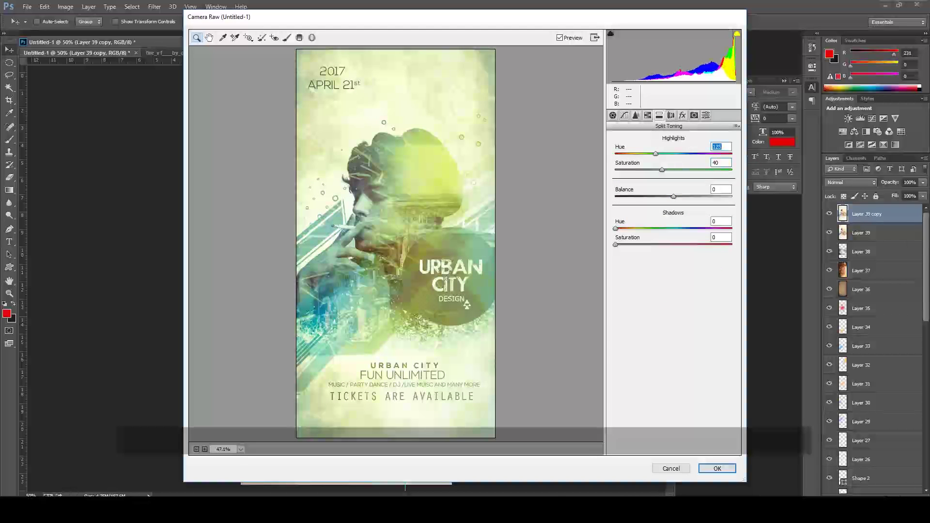
pyautogui.press('Tab')
pyautogui.press('Tab')
pyautogui.press('Tab')
pyautogui.write('212')
pyautogui.press('Tab')
pyautogui.write('19')
pyautogui.hotkey('shift', 'Tab')
pyautogui.hotkey('shift', 'Down')
pyautogui.hotkey('shift', 'Down')
pyautogui.press('Down')
pyautogui.press('Down')
pyautogui.press('Down')
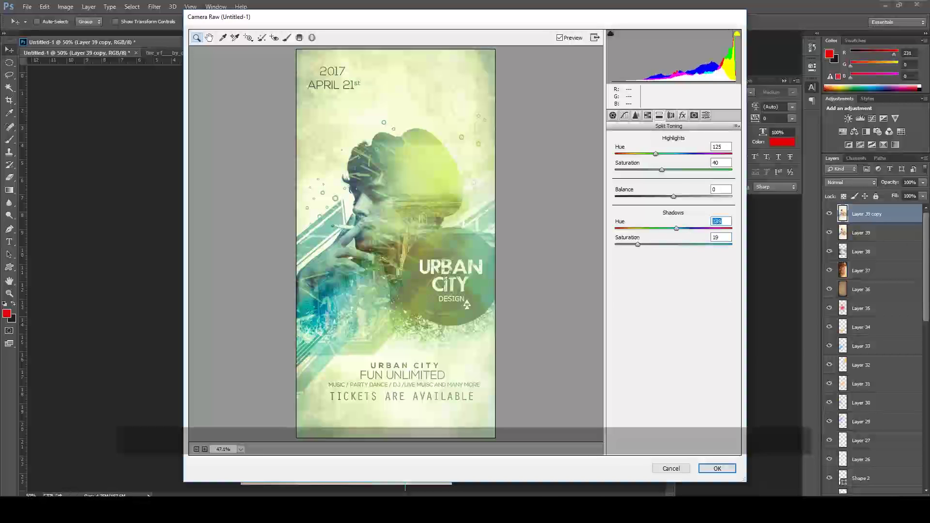
# Add a post-crop vignette of about -29 with midpoint 25.
pyautogui.hotkey('ctrl', 'alt', '7')
pyautogui.write('45')
pyautogui.hotkey('shift', 'Down')
pyautogui.hotkey('shift', 'Down')
pyautogui.hotkey('shift', 'Down')
pyautogui.hotkey('shift', 'Down')
pyautogui.hotkey('shift', 'Down')
pyautogui.hotkey('shift', 'Down')
pyautogui.hotkey('shift', 'Down')
pyautogui.press('Down')
pyautogui.press('Down')
pyautogui.press('Down')
pyautogui.press('Down')
pyautogui.press('Down')
pyautogui.press('Down')
pyautogui.press('Down')
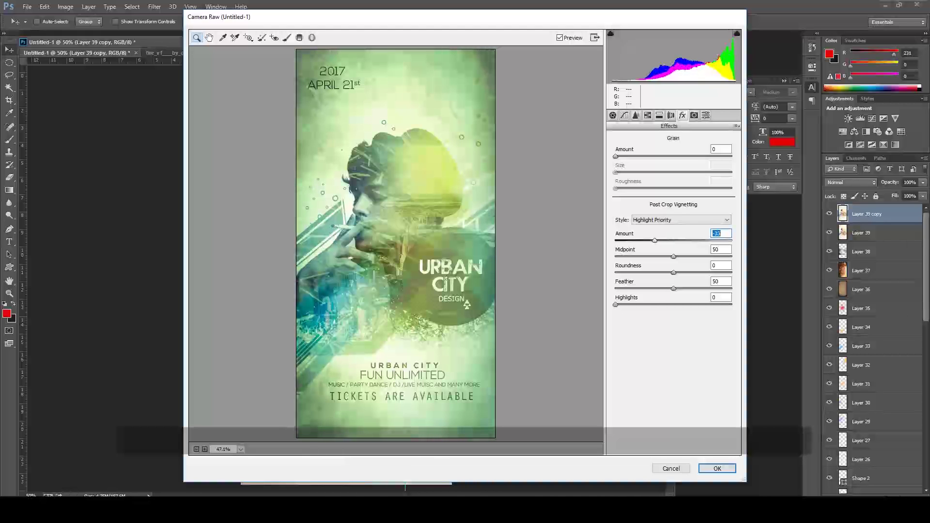
pyautogui.press('Down')
pyautogui.press('Up')
pyautogui.press('Up')
pyautogui.press('Up')
pyautogui.press('Tab')
pyautogui.press('Down')
pyautogui.press('Down')
pyautogui.press('Down')
pyautogui.press('Down')
pyautogui.press('Down')
pyautogui.press('Down')
pyautogui.press('Down')
pyautogui.press('Down')
pyautogui.press('Down')
pyautogui.press('Down')
pyautogui.press('Down')
pyautogui.press('Down')
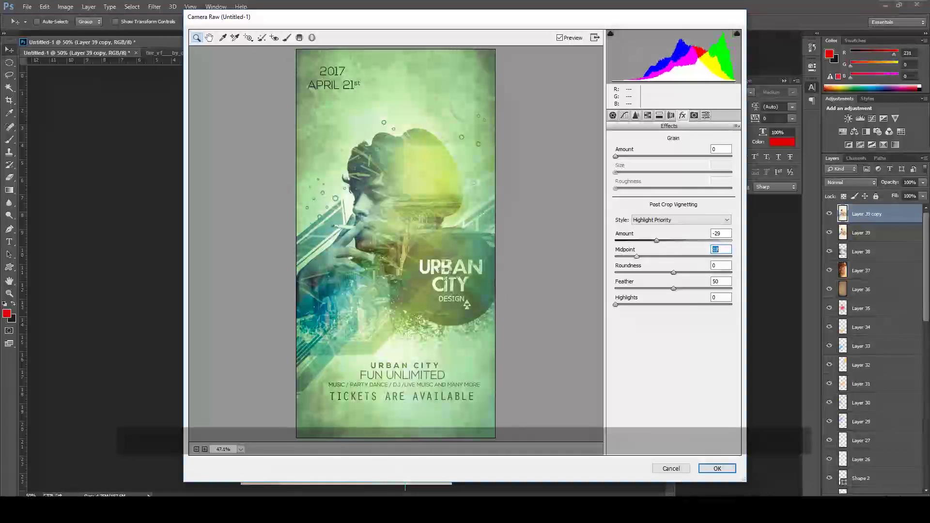
pyautogui.press('Up')
pyautogui.press('Up')
pyautogui.press('Up')
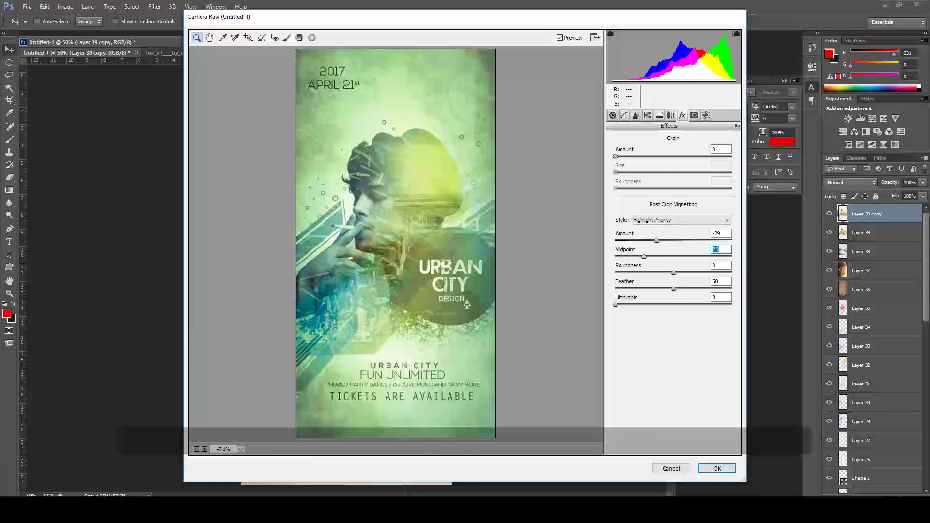
# Refine split toning: raise highlight saturation, nudge highlight hue, lower shadow hue toward 176.
pyautogui.hotkey('ctrl', 'alt', '4')
pyautogui.hotkey('ctrl', 'alt', '5')
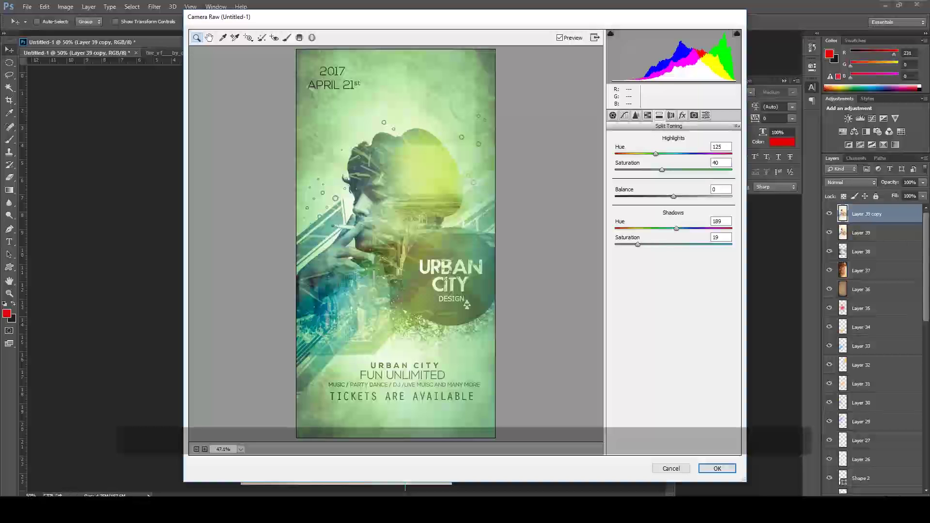
pyautogui.press('Up')
pyautogui.press('Up')
pyautogui.hotkey('shift', 'Tab')
pyautogui.press('Down')
pyautogui.press('Down')
pyautogui.press('Down')
pyautogui.press('Down')
pyautogui.press('Down')
pyautogui.press('Down')
pyautogui.press('Tab')
pyautogui.press('Tab')
pyautogui.press('Tab')
pyautogui.press('Down')
pyautogui.press('Down')
pyautogui.press('Down')
pyautogui.press('Down')
pyautogui.press('Down')
pyautogui.press('Down')
pyautogui.hotkey('ctrl', 'alt', '1')
pyautogui.press('Down')
pyautogui.press('Down')
pyautogui.press('Down')
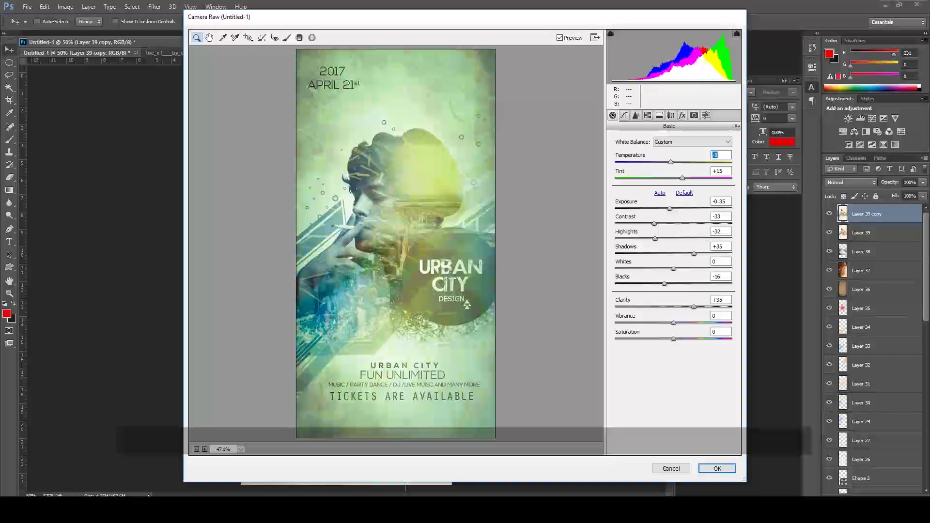
# Set Temperature -2, Tint +28, Exposure -0.05, Contrast +2 and Clarity about +41.
pyautogui.press('Tab')
pyautogui.press('Up')
pyautogui.press('Up')
pyautogui.press('Up')
pyautogui.press('Up')
pyautogui.press('Up')
pyautogui.press('Up')
pyautogui.press('Up')
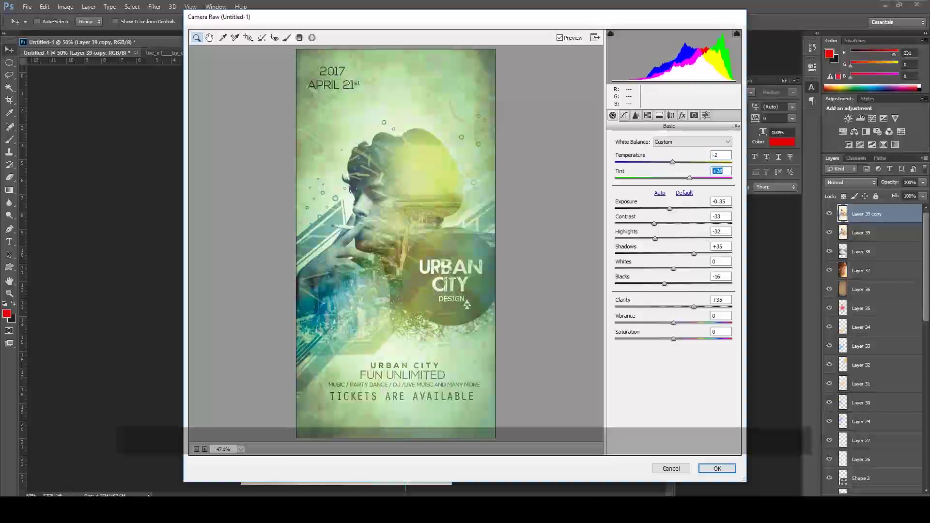
pyautogui.press('Tab')
pyautogui.press('Up')
pyautogui.press('Up')
pyautogui.press('Up')
pyautogui.press('Tab')
pyautogui.hotkey('shift', 'Up')
pyautogui.hotkey('shift', 'Up')
pyautogui.hotkey('shift', 'Up')
pyautogui.press('Up')
pyautogui.press('Up')
pyautogui.press('Up')
pyautogui.press('Up')
pyautogui.press('Up')
pyautogui.press('Up')
pyautogui.press('Tab')
pyautogui.press('Tab')
pyautogui.press('Tab')
pyautogui.press('Up')
pyautogui.press('Up')
pyautogui.press('Up')
pyautogui.press('Up')
pyautogui.press('Up')
pyautogui.press('Up')
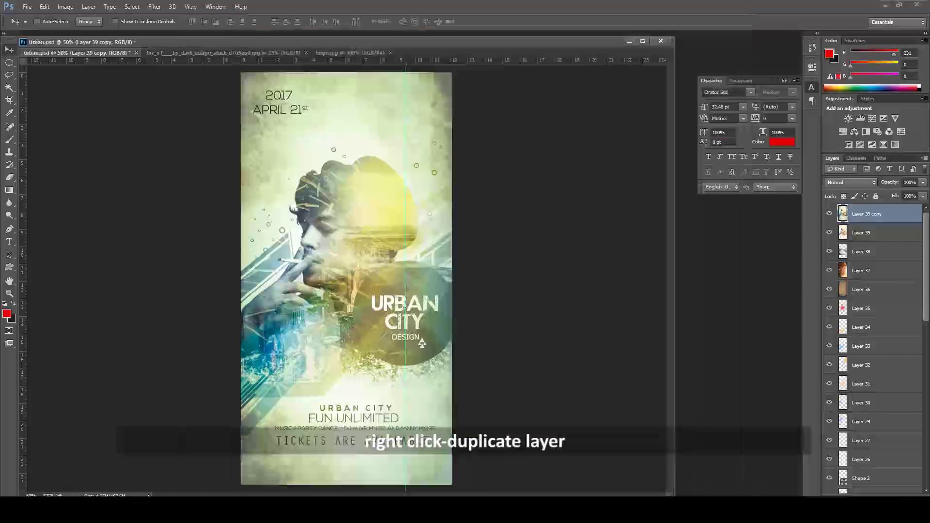
# Duplicate the graded layer, apply High Pass at radius 10.0, and blend it in Soft Light.
pyautogui.rightClick(863, 213)
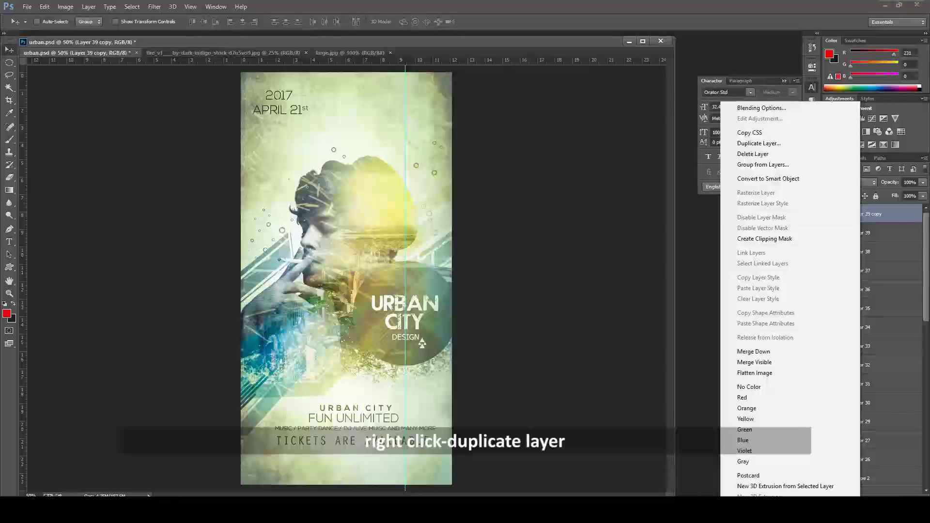
pyautogui.click(784, 141)
pyautogui.press('Return')
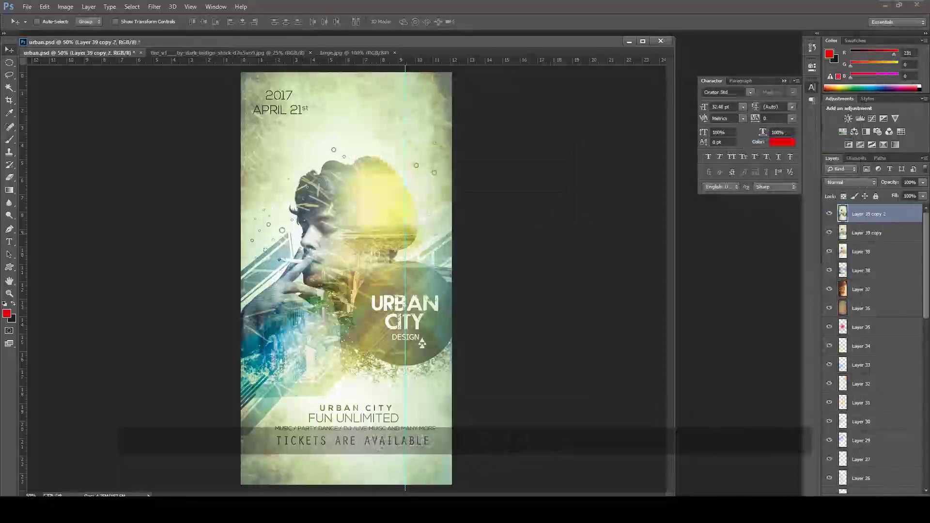
pyautogui.click(155, 6)
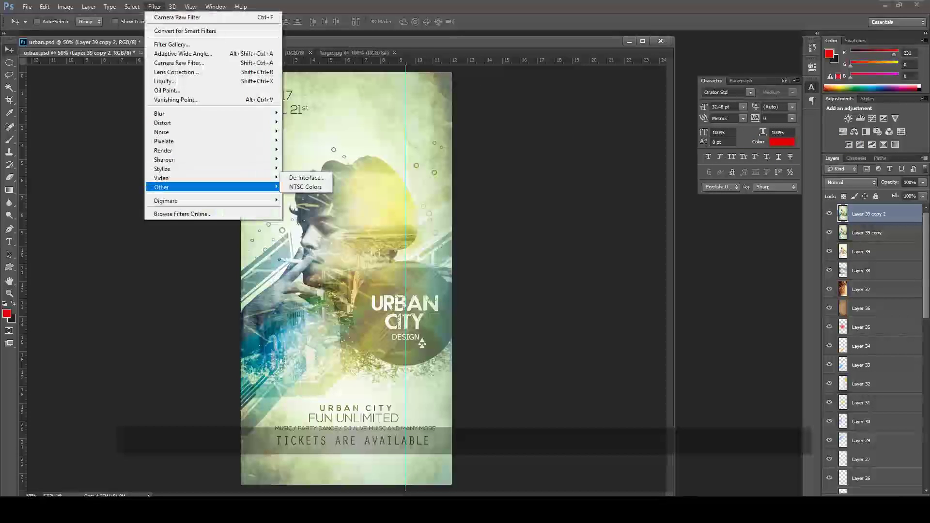
pyautogui.click(298, 194)
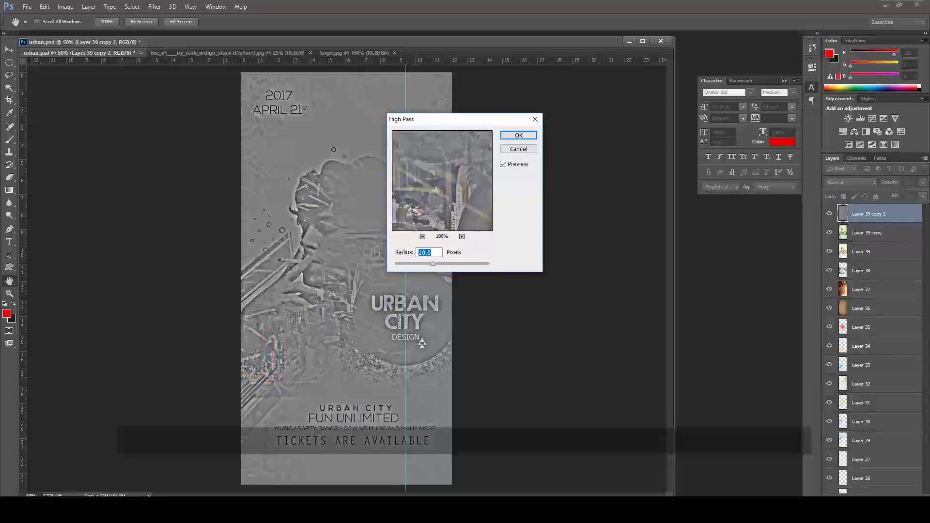
pyautogui.click(518, 135)
pyautogui.click(851, 182)
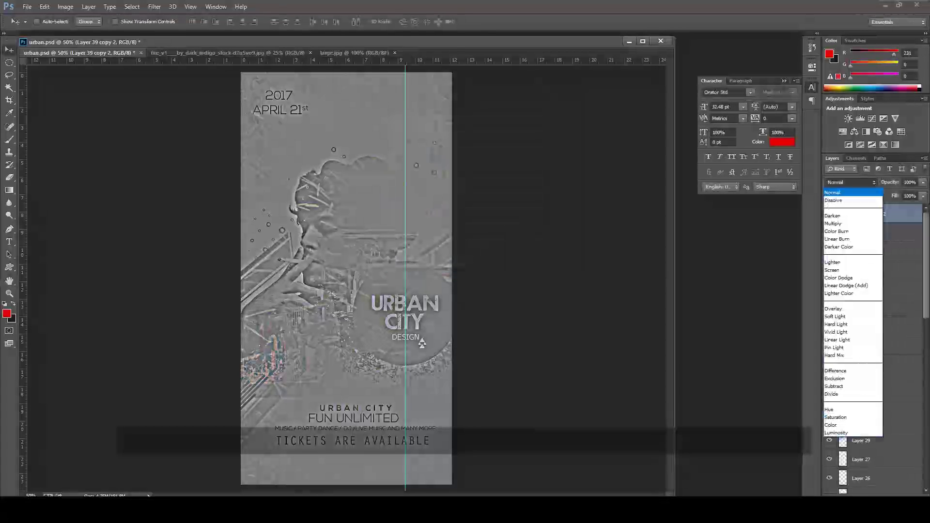
pyautogui.click(834, 317)
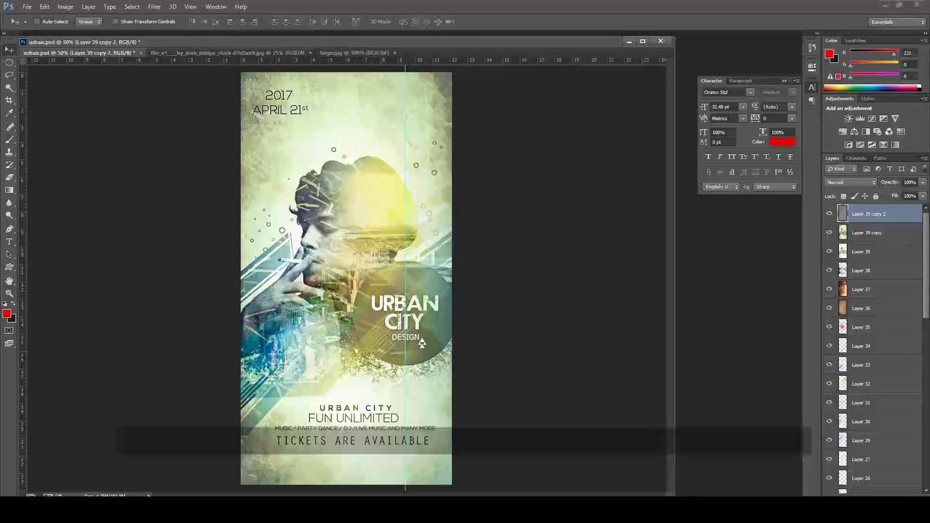
pyautogui.click(867, 232)
# Duplicate Layer 39 copy as Layer 39 copy 3 and apply Oil Paint with raised Cleanliness.
pyautogui.rightClick(876, 233)
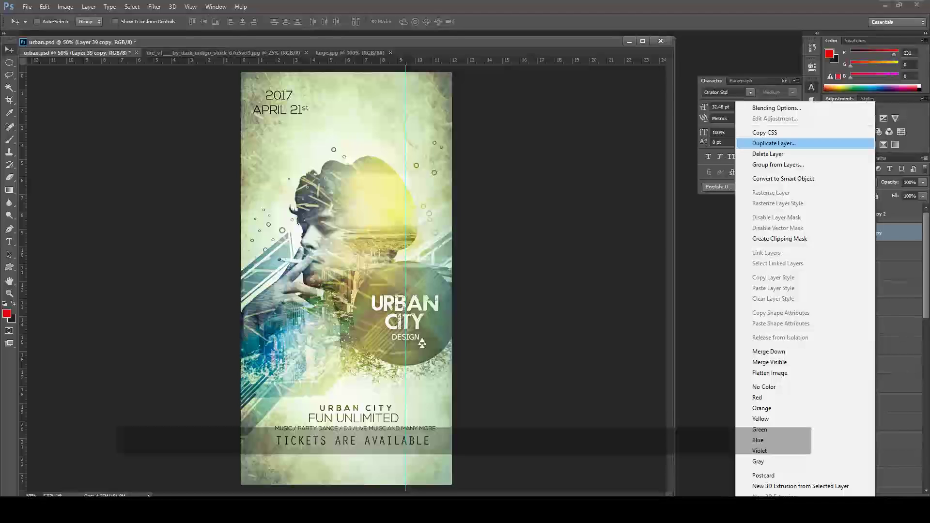
pyautogui.click(774, 143)
pyautogui.press('Return')
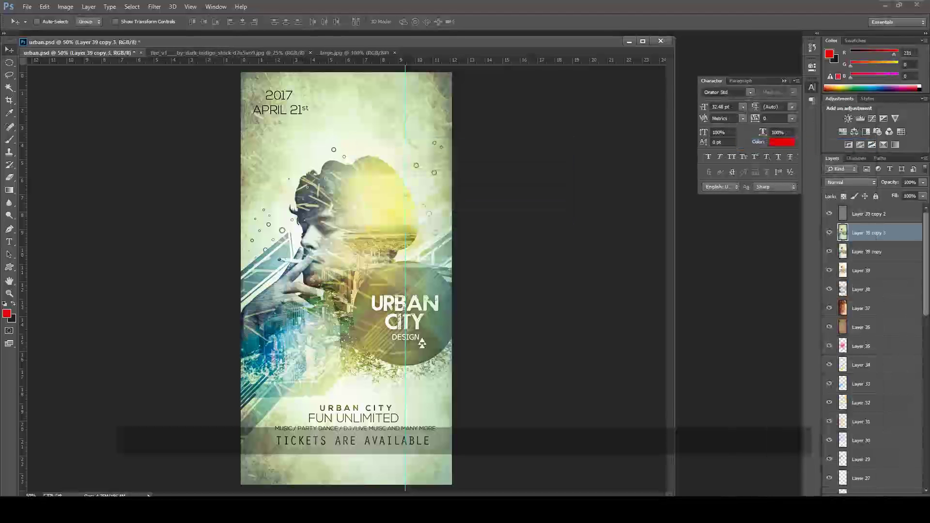
pyautogui.click(154, 6)
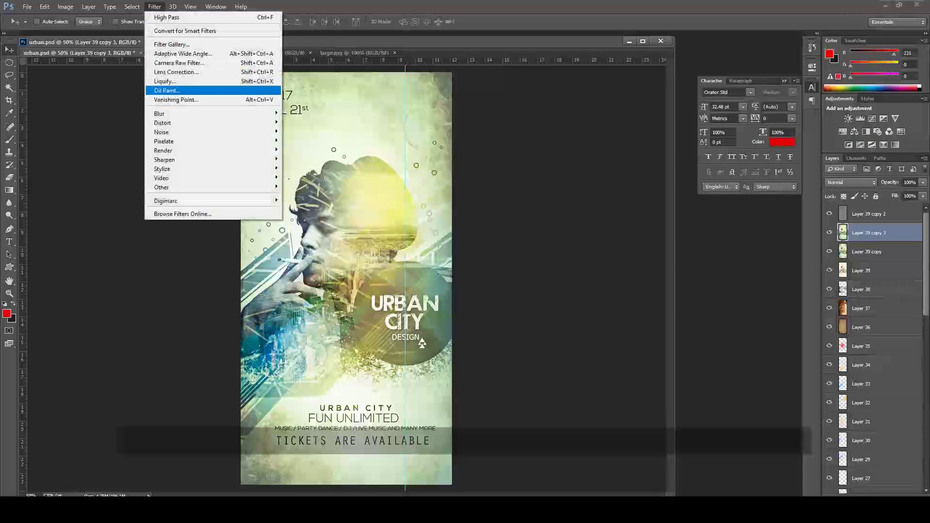
pyautogui.click(167, 90)
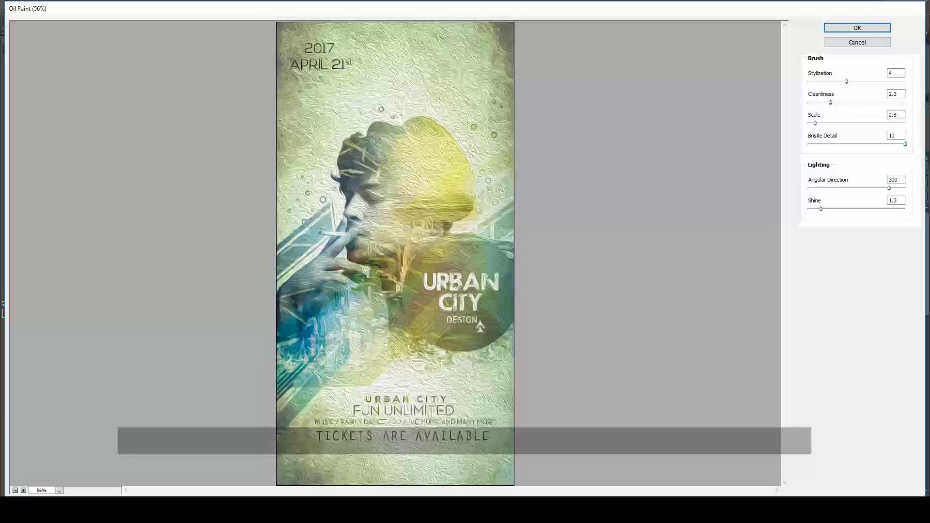
pyautogui.moveTo(830, 102); pyautogui.dragTo(872, 103)
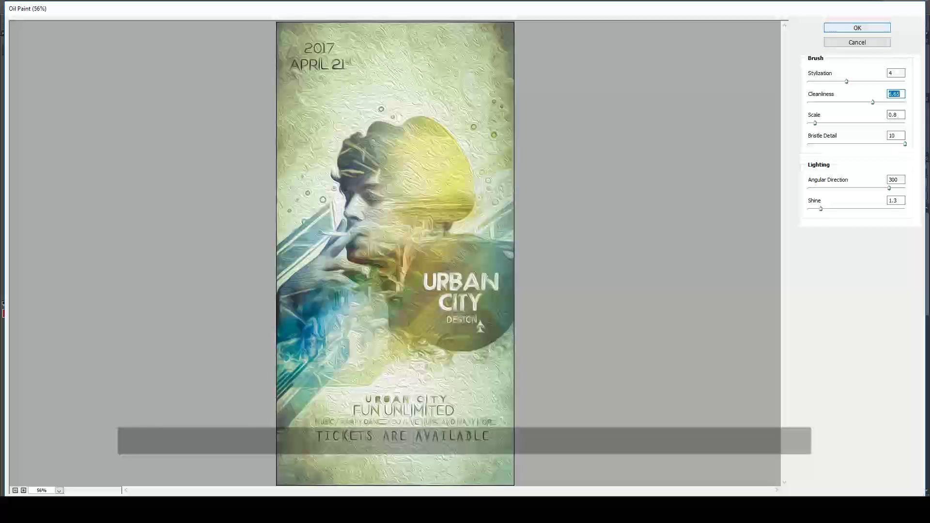
pyautogui.click(856, 28)
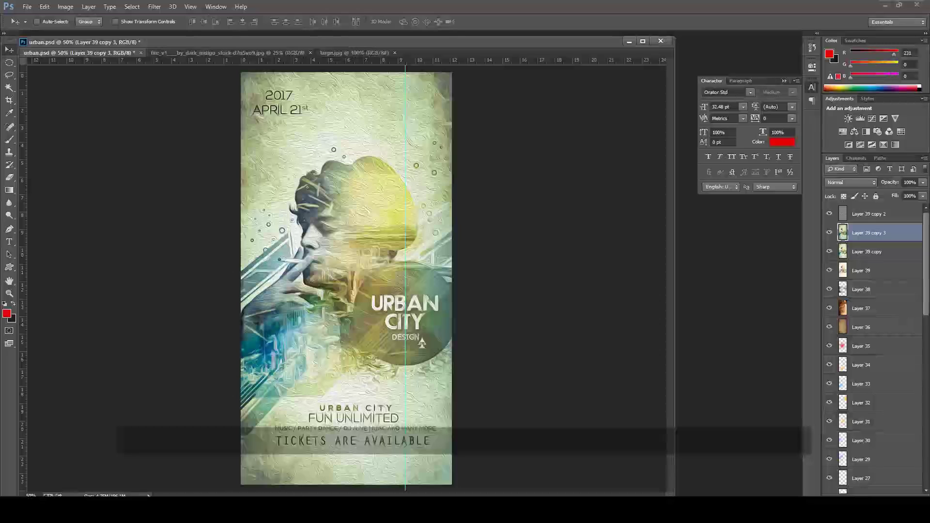
# Add a layer mask to the oil-paint copy and hide its texture over the upper poster with a soft brush.
pyautogui.click(860, 495)
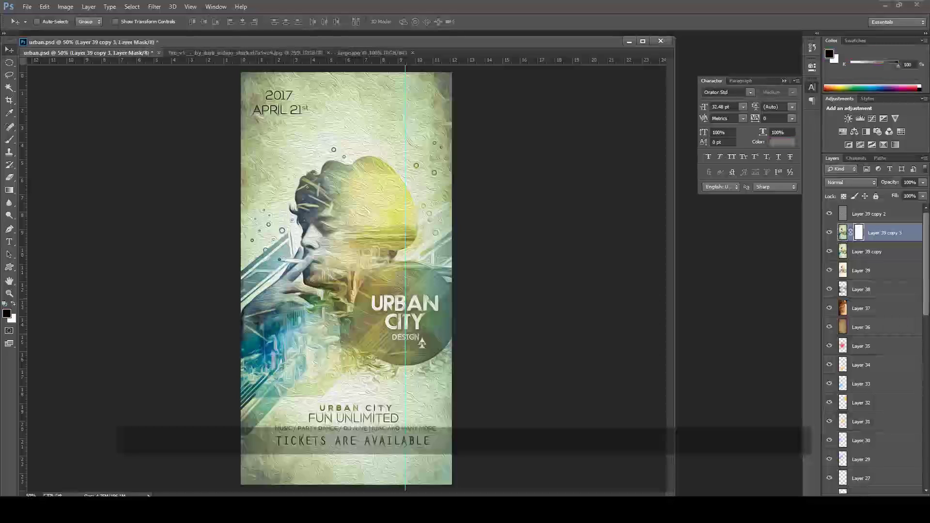
pyautogui.click(10, 140)
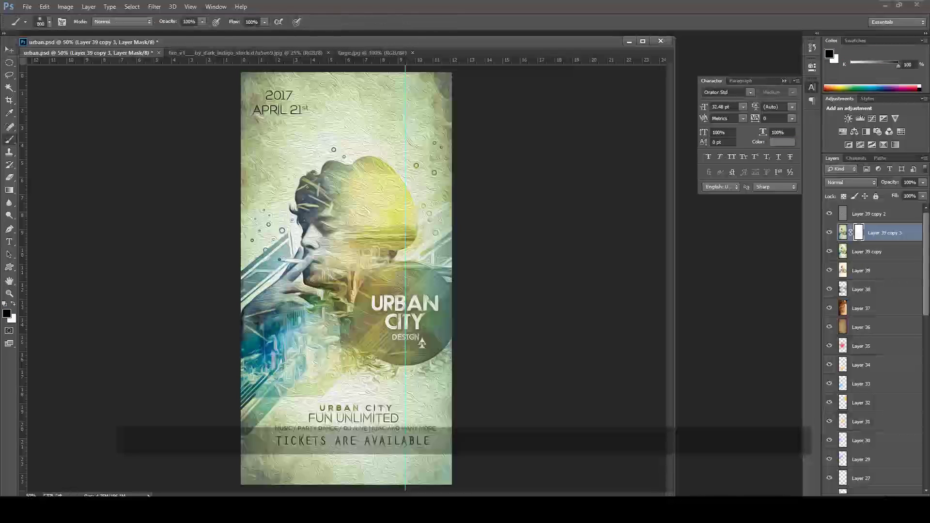
pyautogui.click(49, 22)
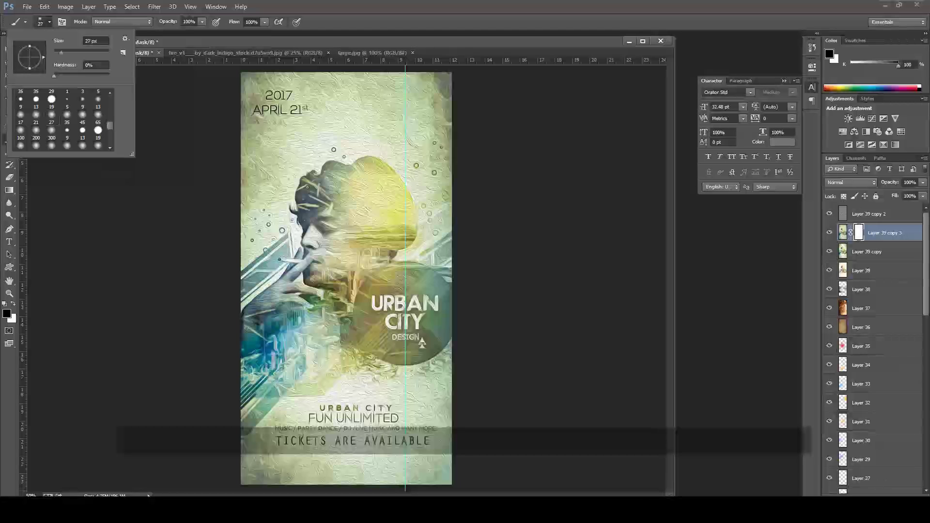
pyautogui.doubleClick(52, 131)
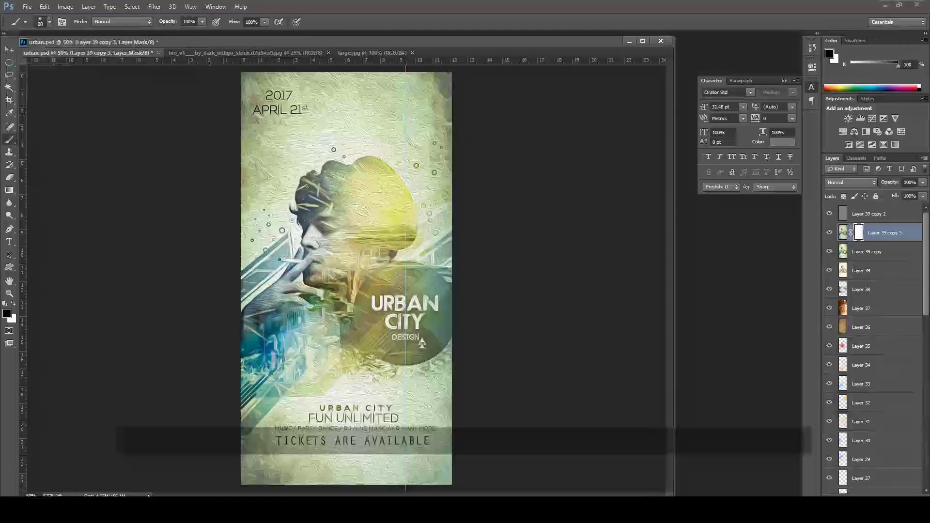
pyautogui.press(']')
pyautogui.press(']')
pyautogui.press(']')
pyautogui.moveTo(285, 155); pyautogui.dragTo(341, 97)
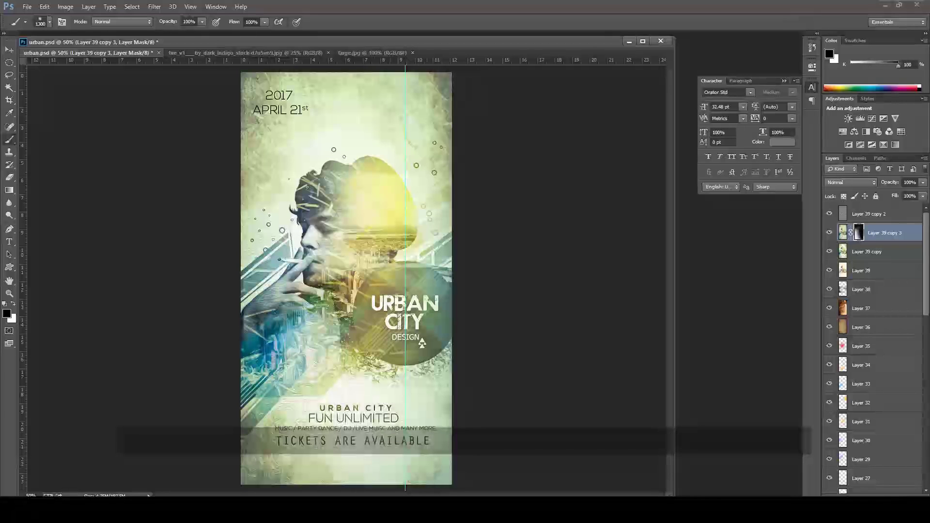
# Reveal oil texture over the head and face, then hide it around the neck and hand.
pyautogui.press('[')
pyautogui.press('[')
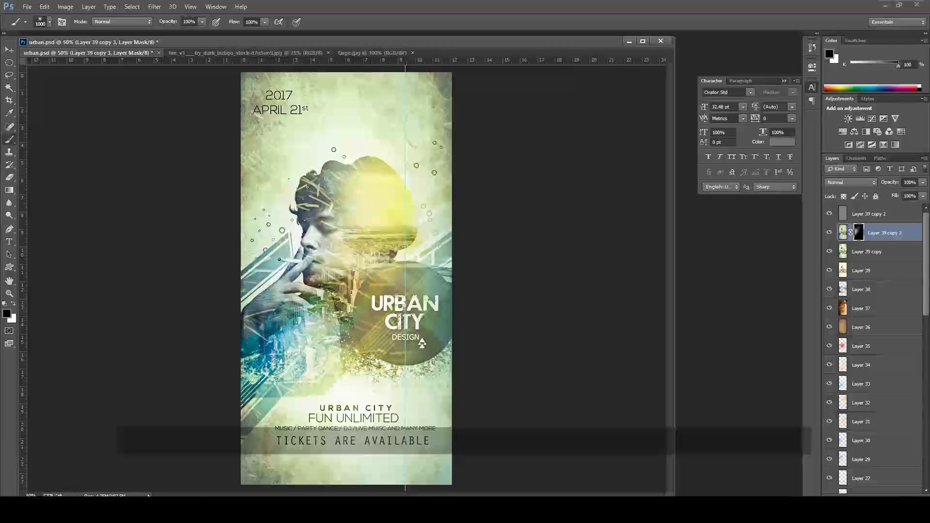
pyautogui.press('x')
pyautogui.press('[')
pyautogui.press('[')
pyautogui.press('[')
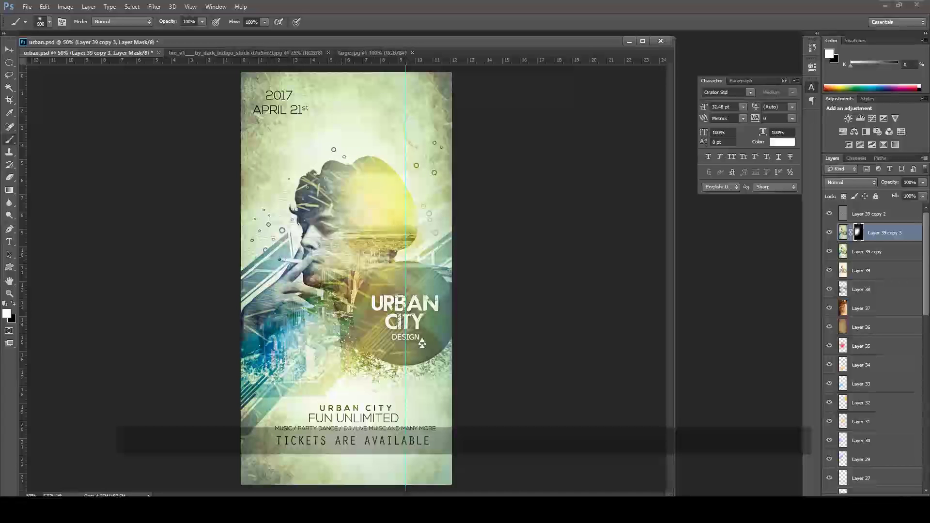
pyautogui.moveTo(365, 213); pyautogui.dragTo(390, 142)
pyautogui.moveTo(305, 222); pyautogui.dragTo(387, 126)
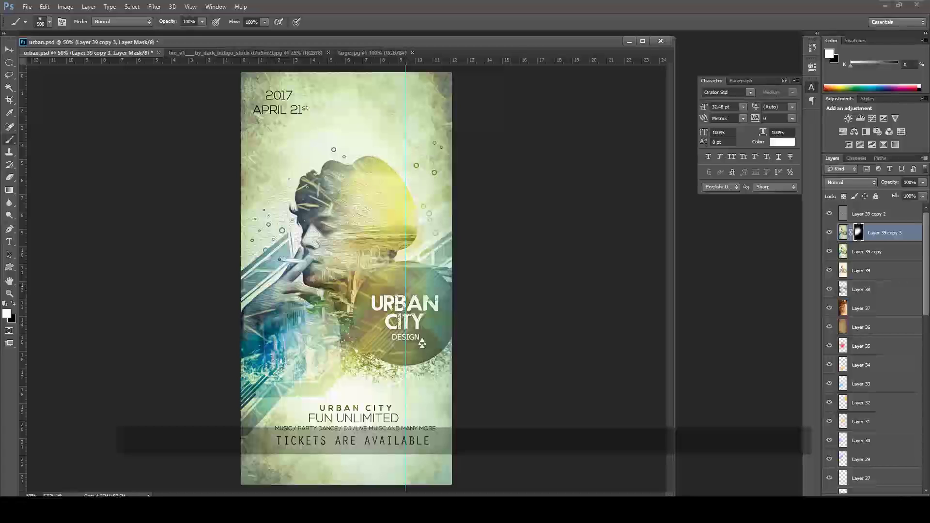
pyautogui.press('x')
pyautogui.moveTo(383, 210)
pyautogui.mouseDown()
pyautogui.moveTo(353, 224)
pyautogui.moveTo(378, 255)
pyautogui.mouseUp()
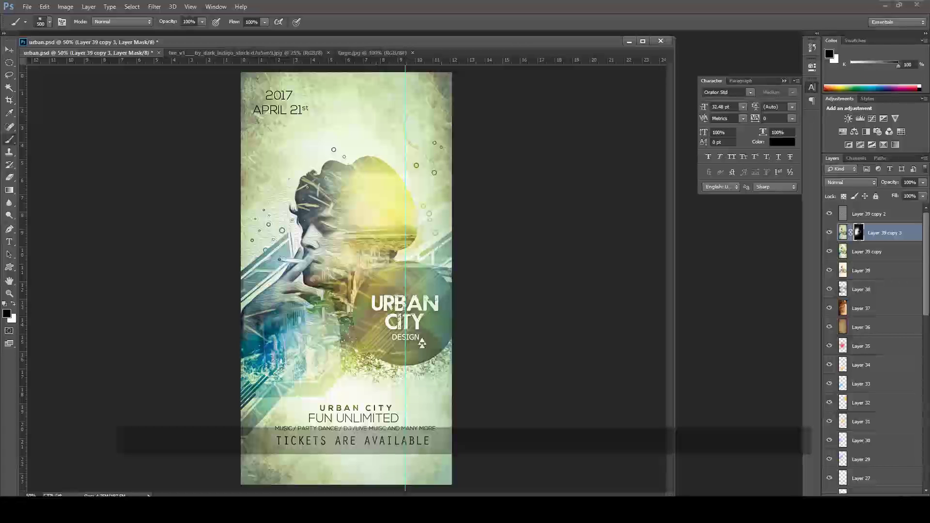
pyautogui.moveTo(310, 316); pyautogui.dragTo(293, 343)
pyautogui.moveTo(342, 312); pyautogui.dragTo(320, 278)
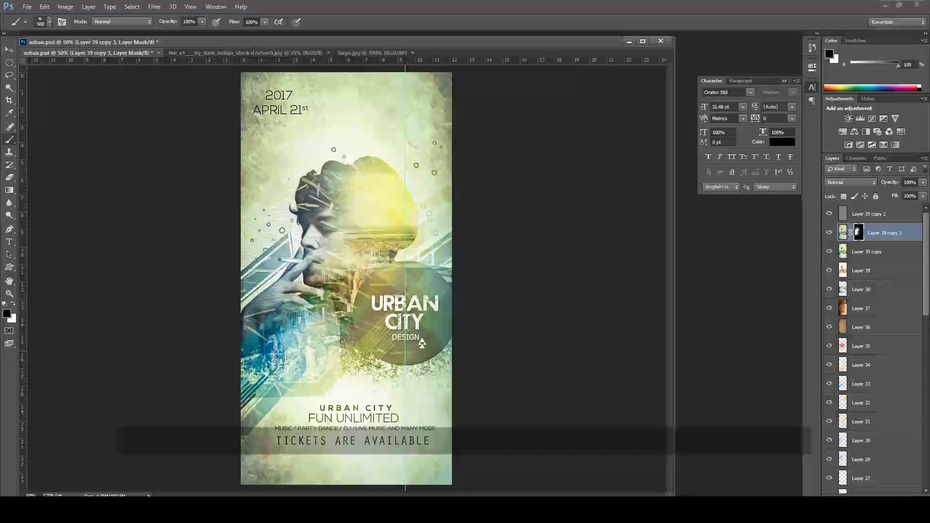
# At about half brush opacity, softly restore oil texture near the hand and lower left.
pyautogui.press('x')
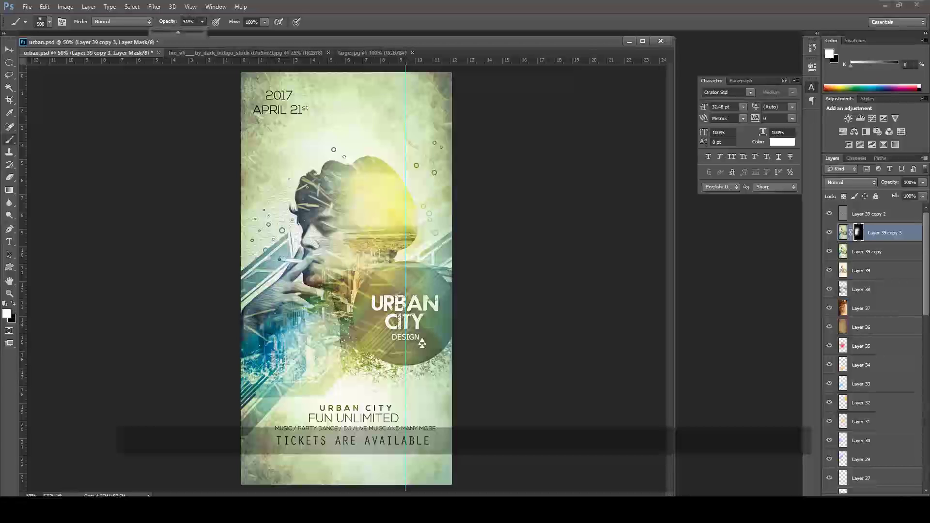
pyautogui.moveTo(179, 32); pyautogui.dragTo(179, 32)
pyautogui.moveTo(291, 364); pyautogui.dragTo(269, 382)
pyautogui.moveTo(361, 411); pyautogui.dragTo(341, 428)
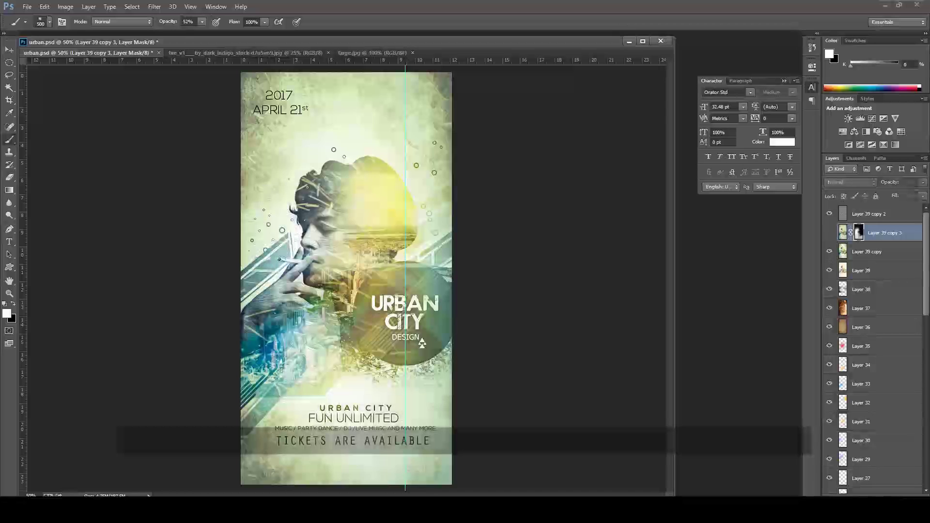
pyautogui.press('x')
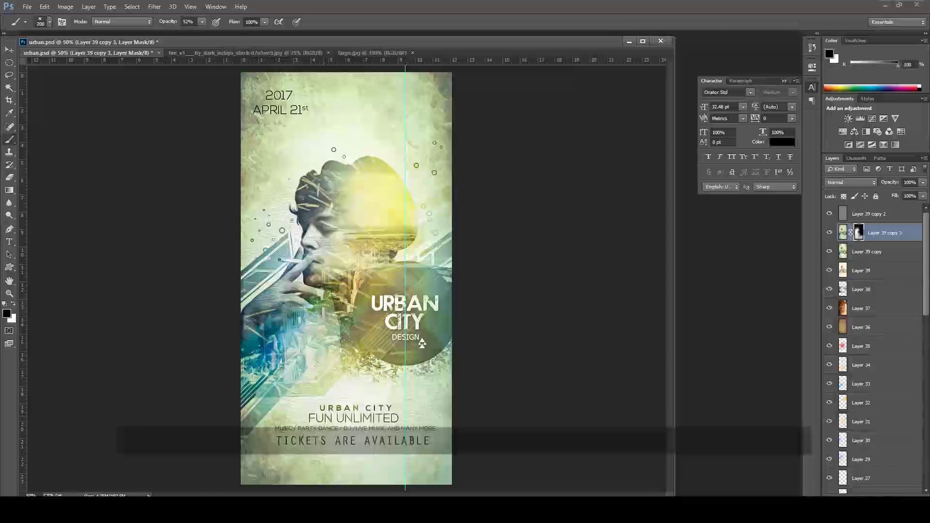